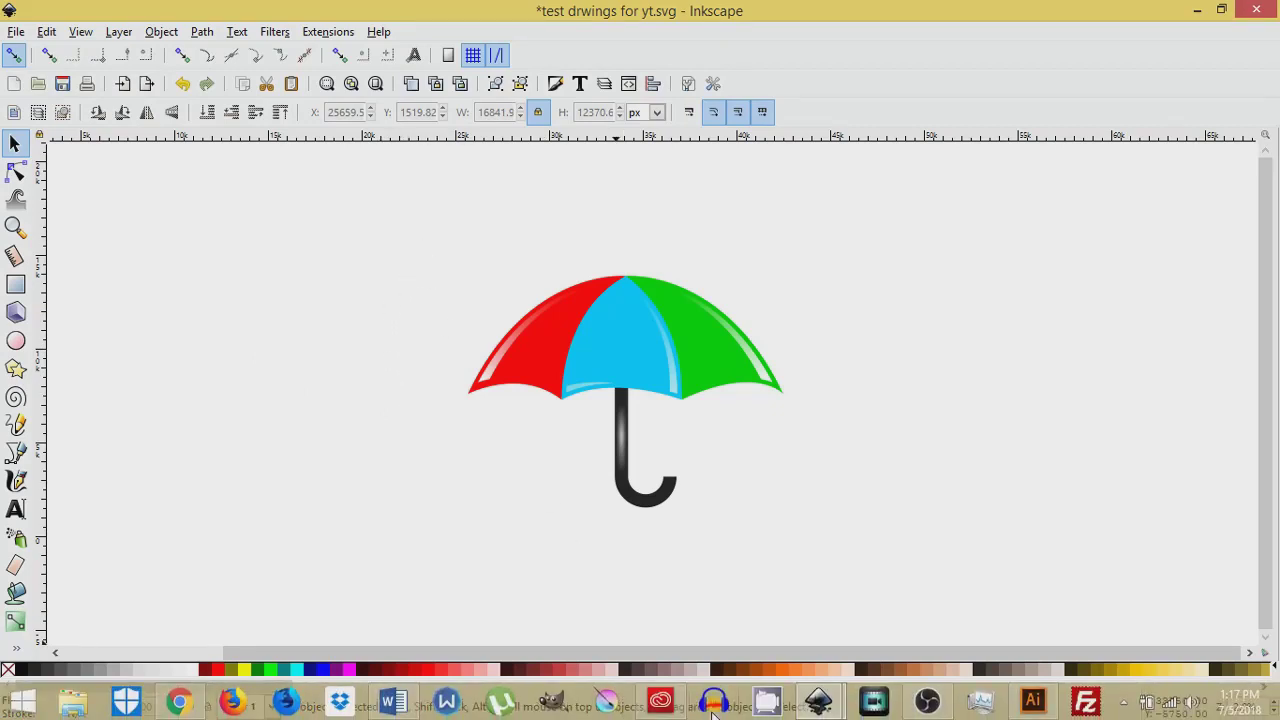
In the blank new document, hide the page border and set the display units to px.
mouse_move(818, 703)
click(875, 627)
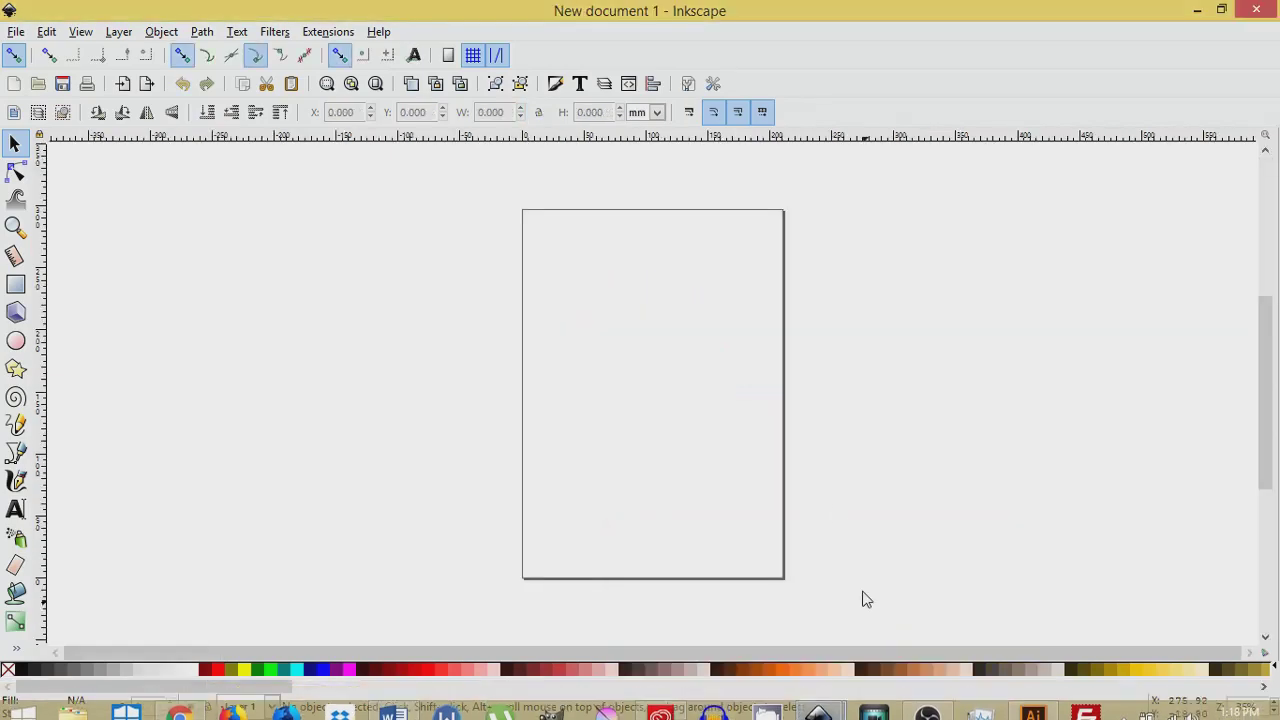
click(16, 31)
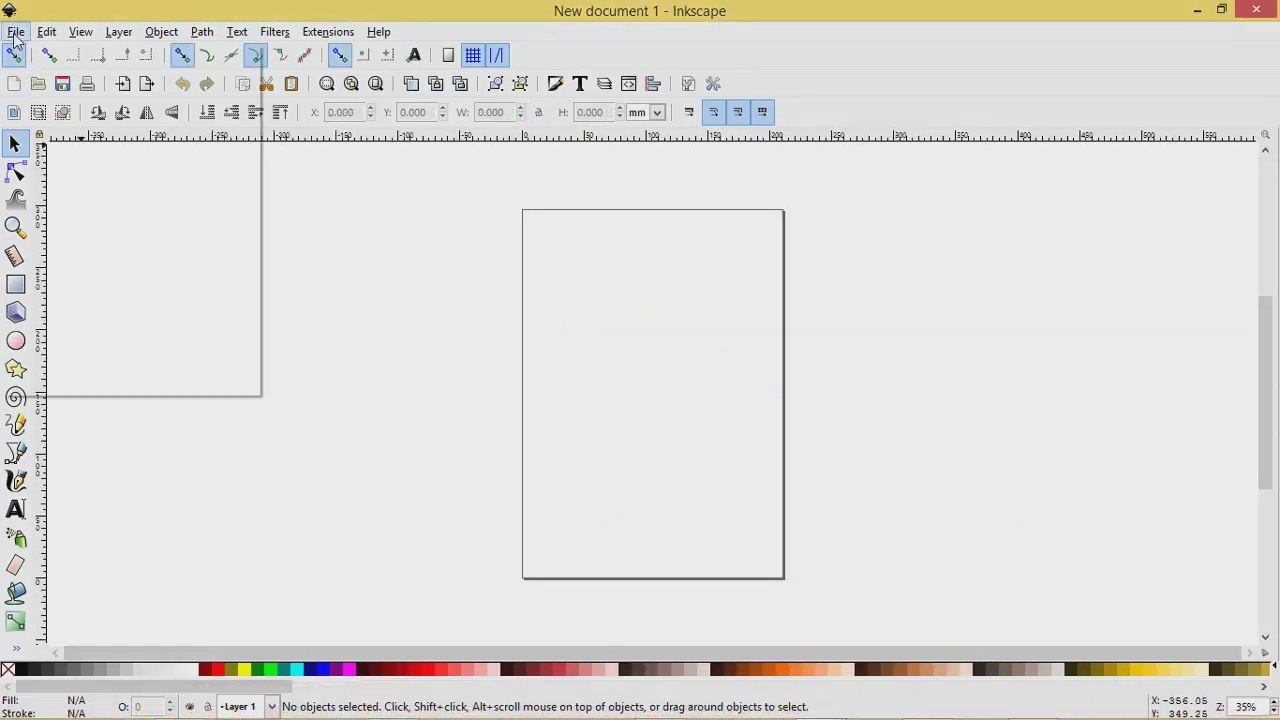
click(104, 336)
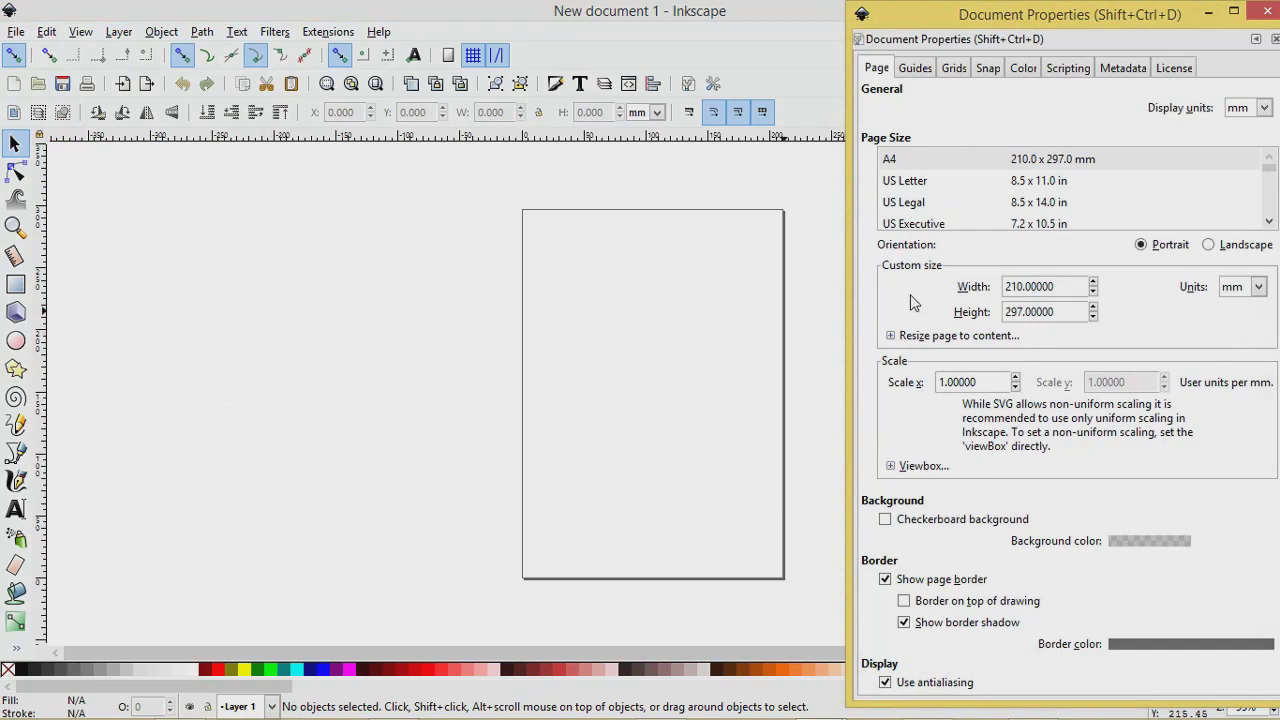
click(886, 581)
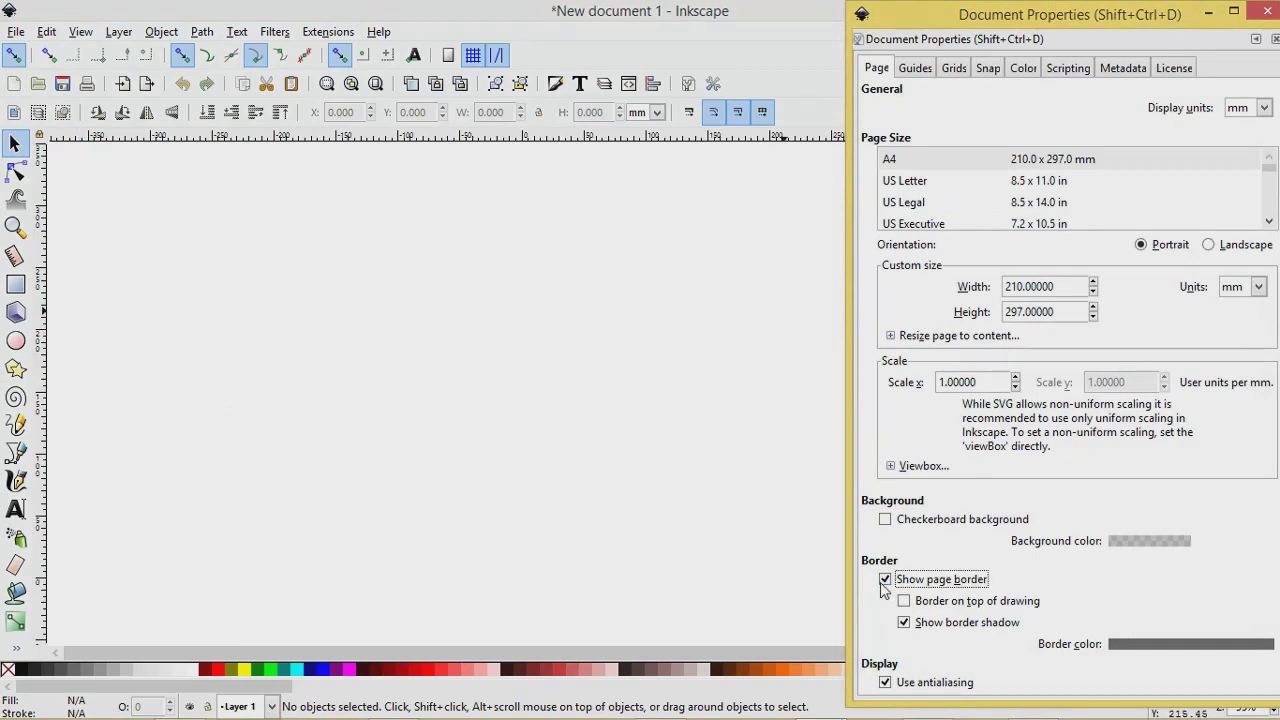
click(1264, 108)
click(1249, 235)
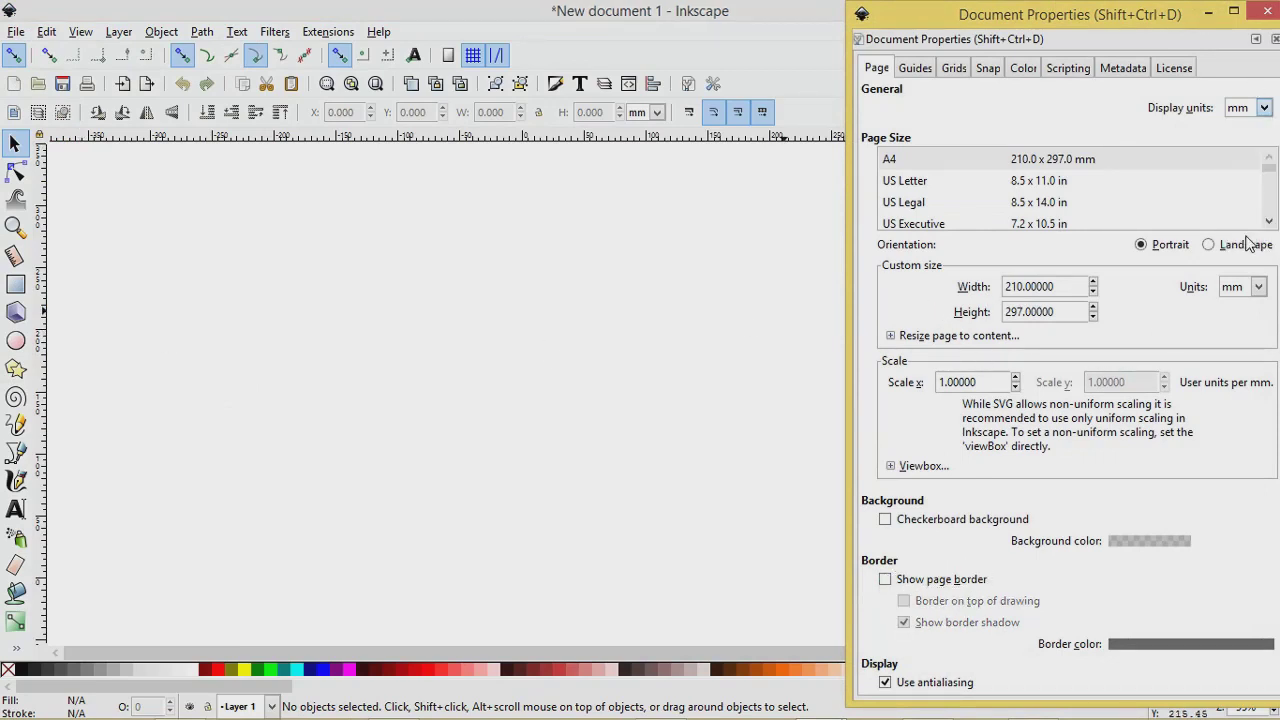
click(1265, 14)
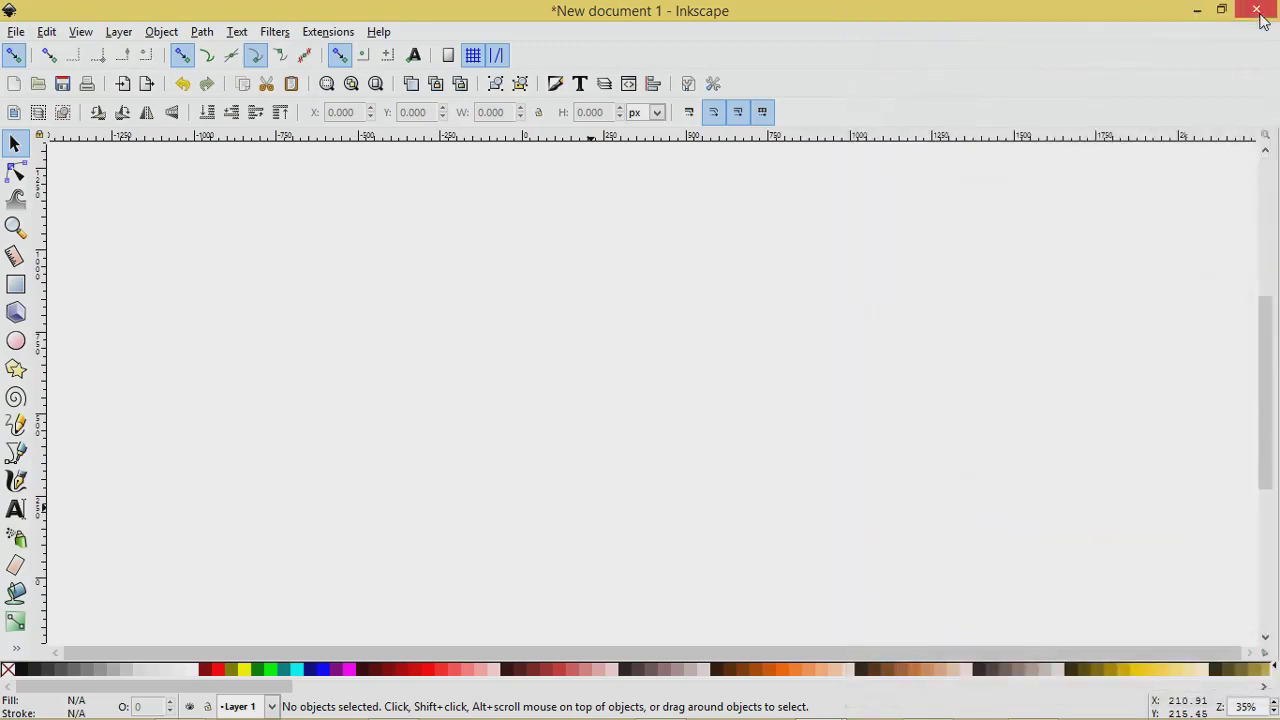
Show the alignment options and draw a closed three-node umbrella panel with curved sides, about 348 px wide and 324 px tall.
click(656, 86)
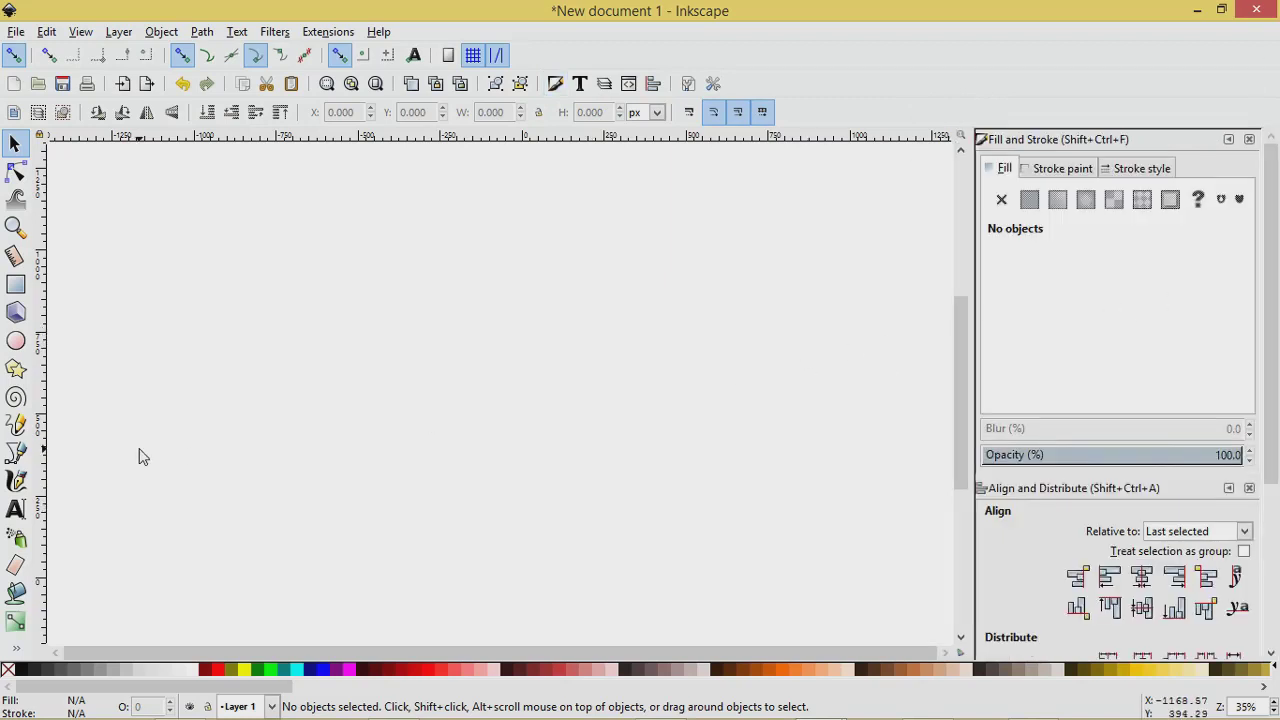
click(15, 452)
click(443, 286)
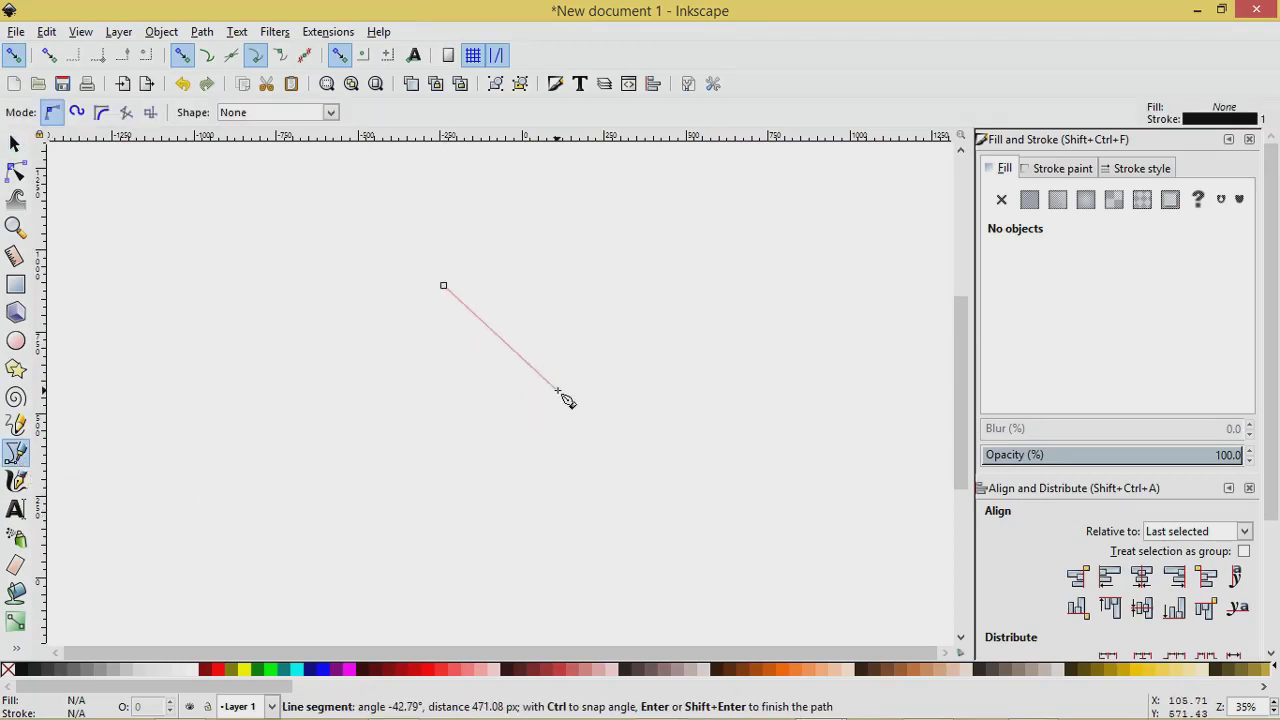
drag(558, 390, 559, 477)
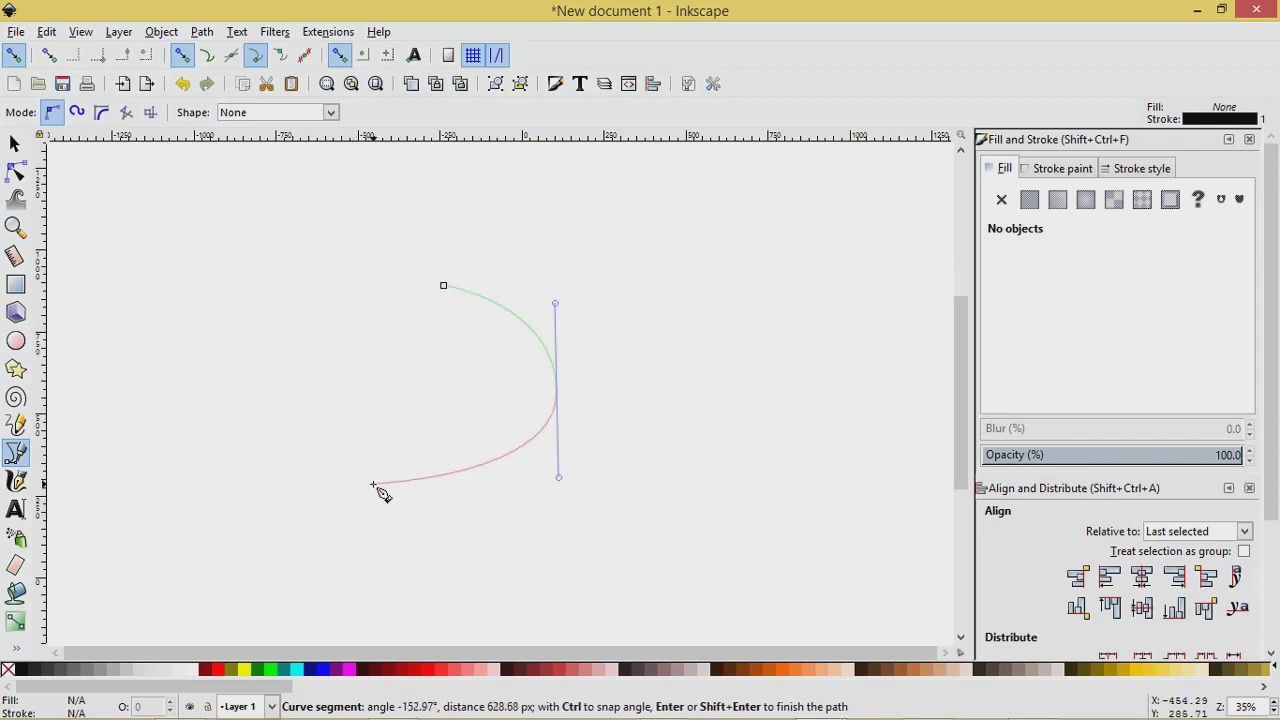
key(shift+l)
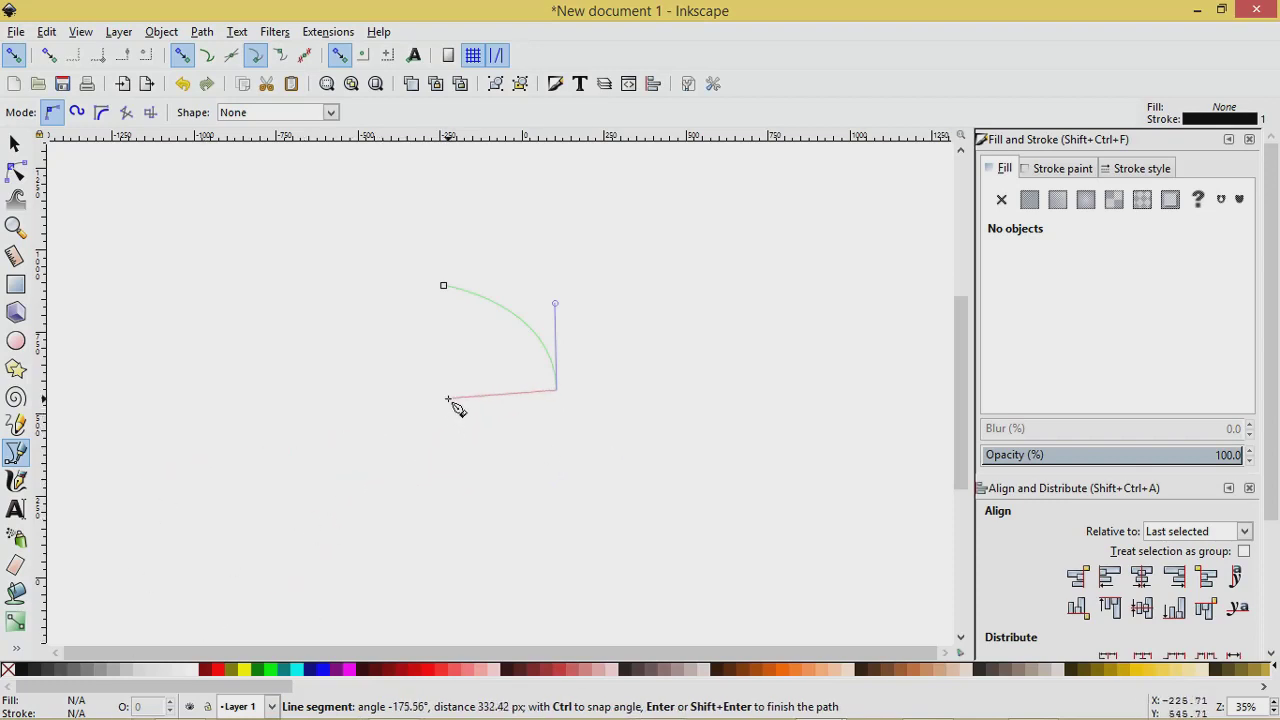
drag(447, 392, 408, 423)
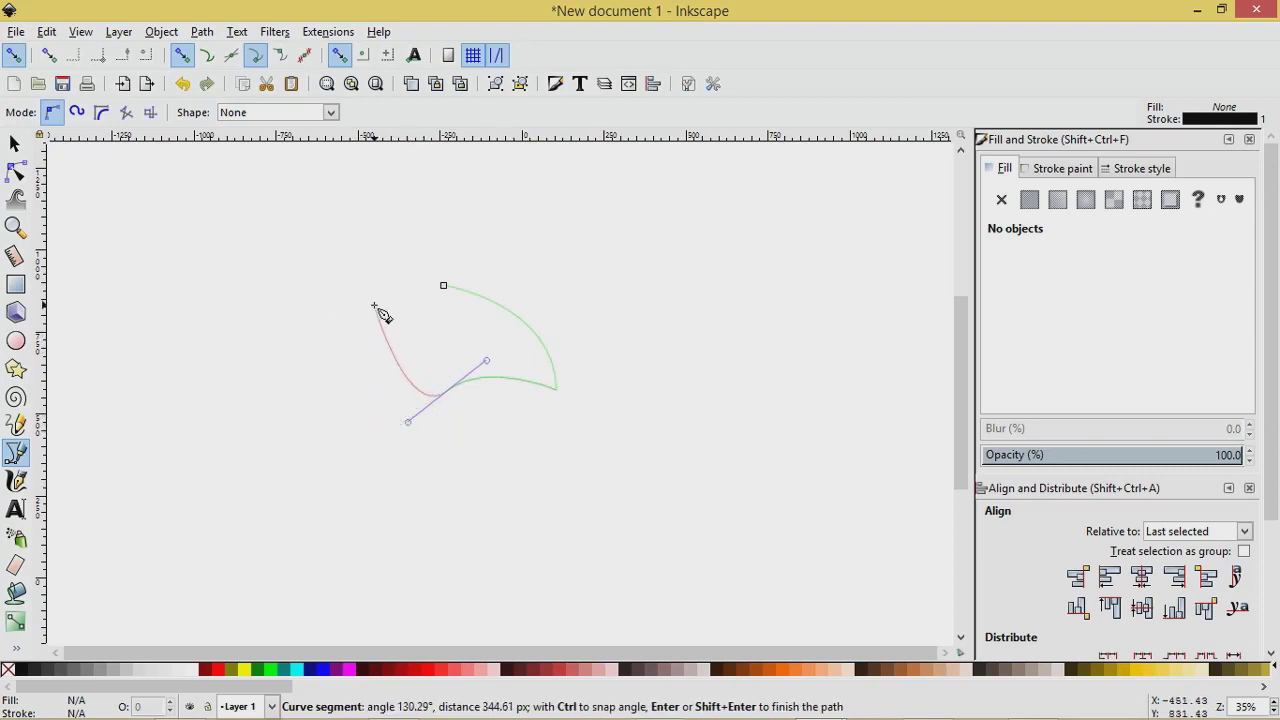
key(shift+l)
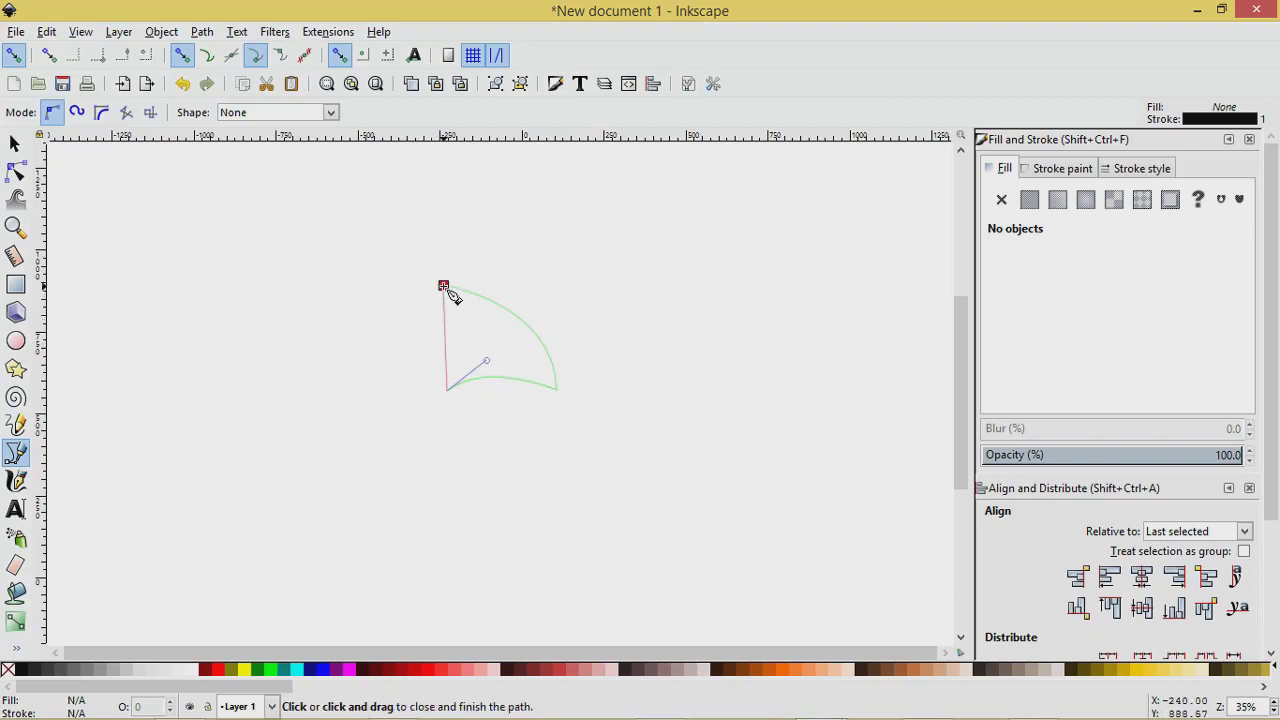
drag(443, 286, 398, 242)
Fill the curved panel with solid black and remove its outline.
click(14, 143)
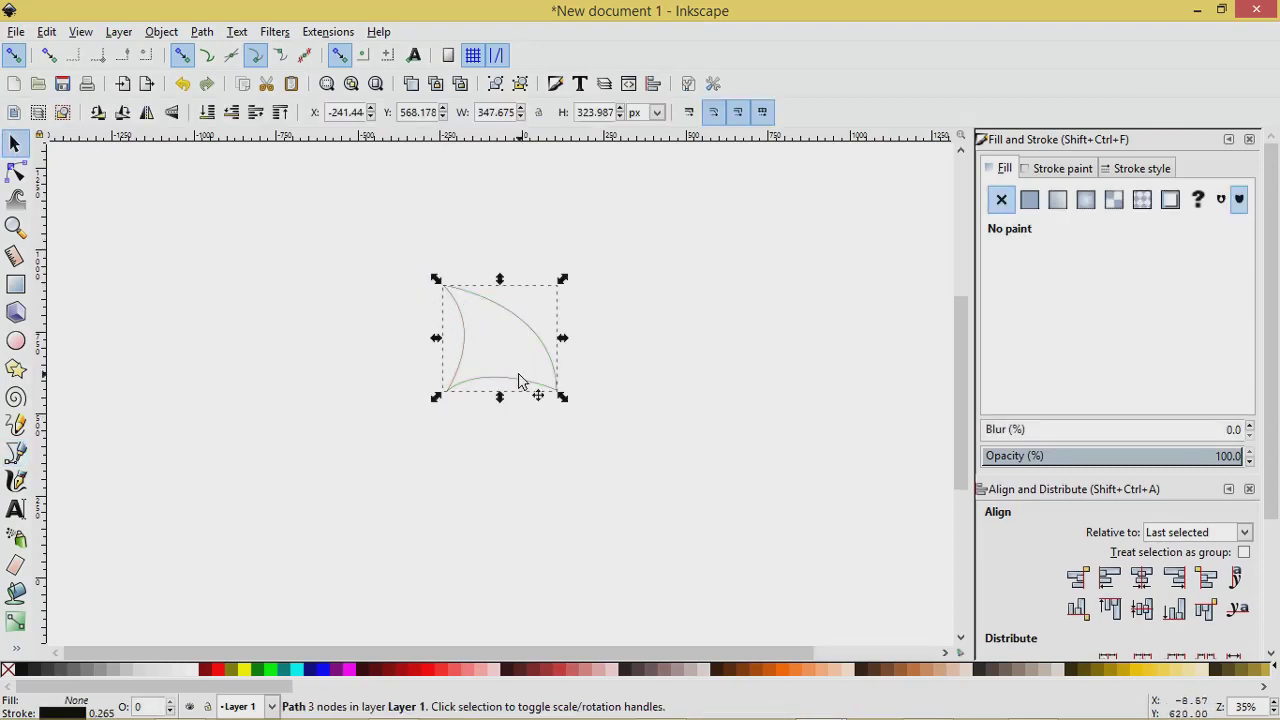
click(18, 670)
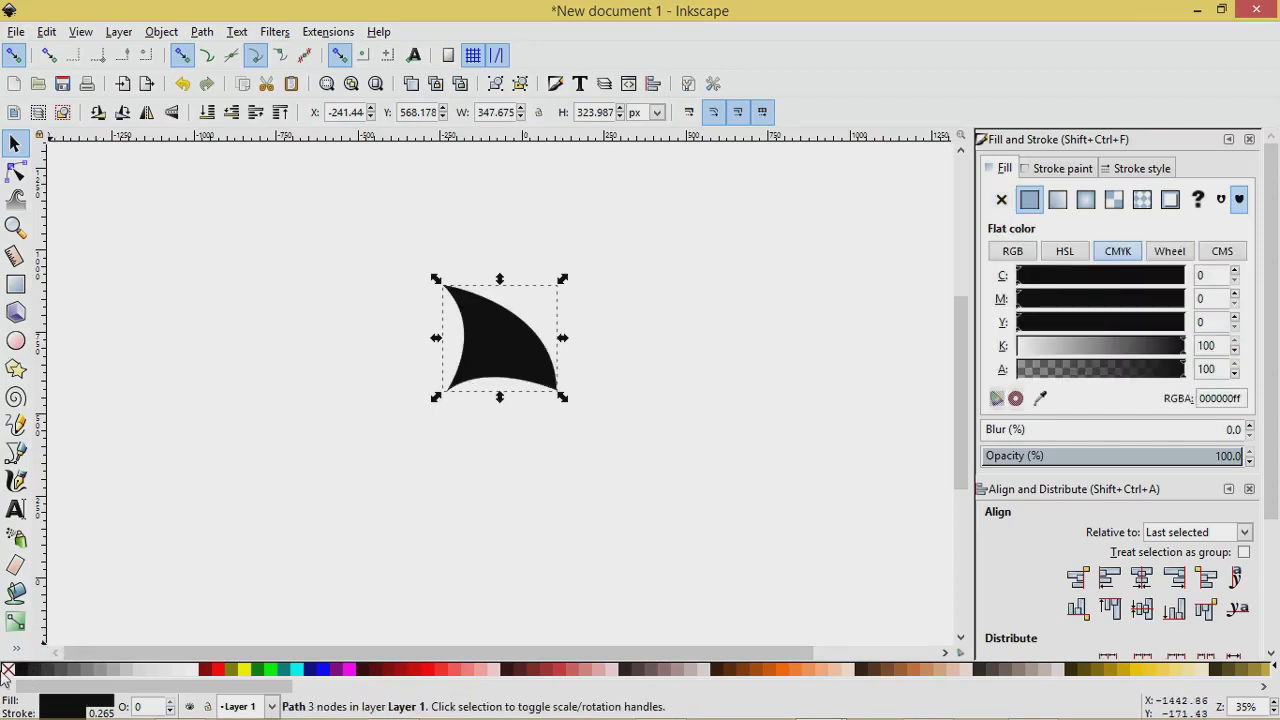
shift+click(8, 672)
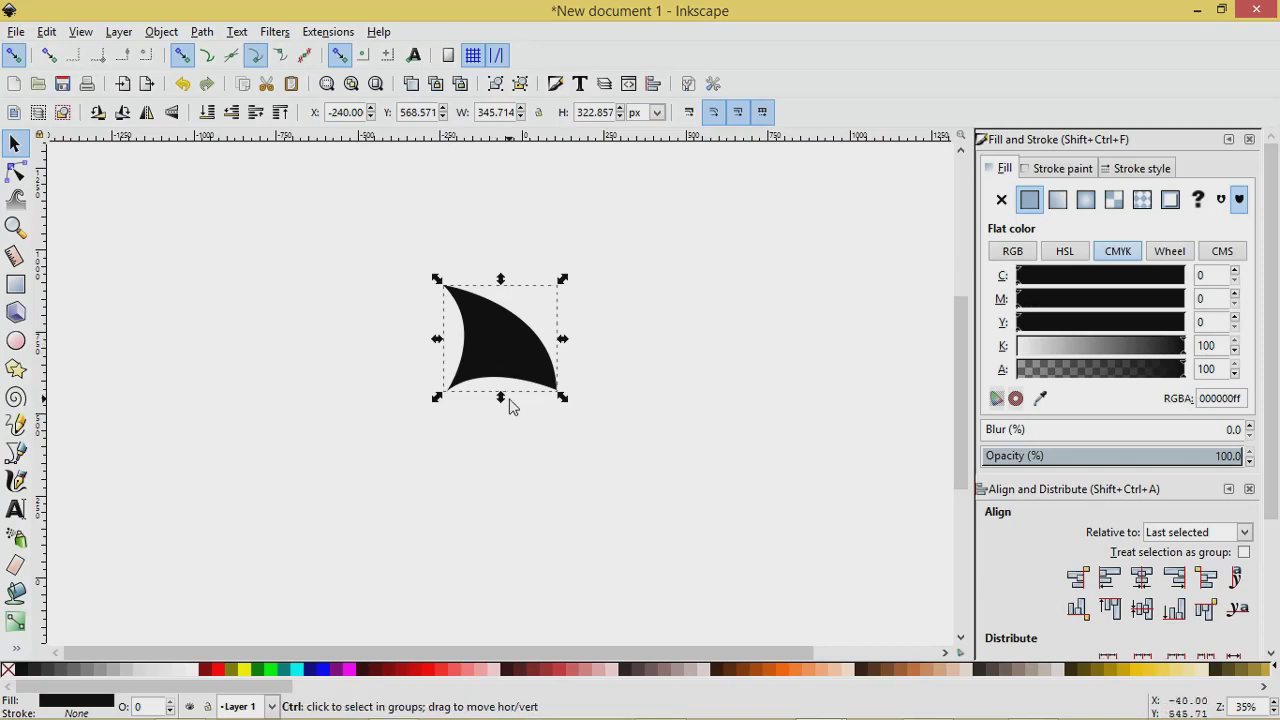
Duplicate the black panel and place the copy, coloured dark red and flipped horizontally, against its left side with the upper tips meeting.
right_click(503, 344)
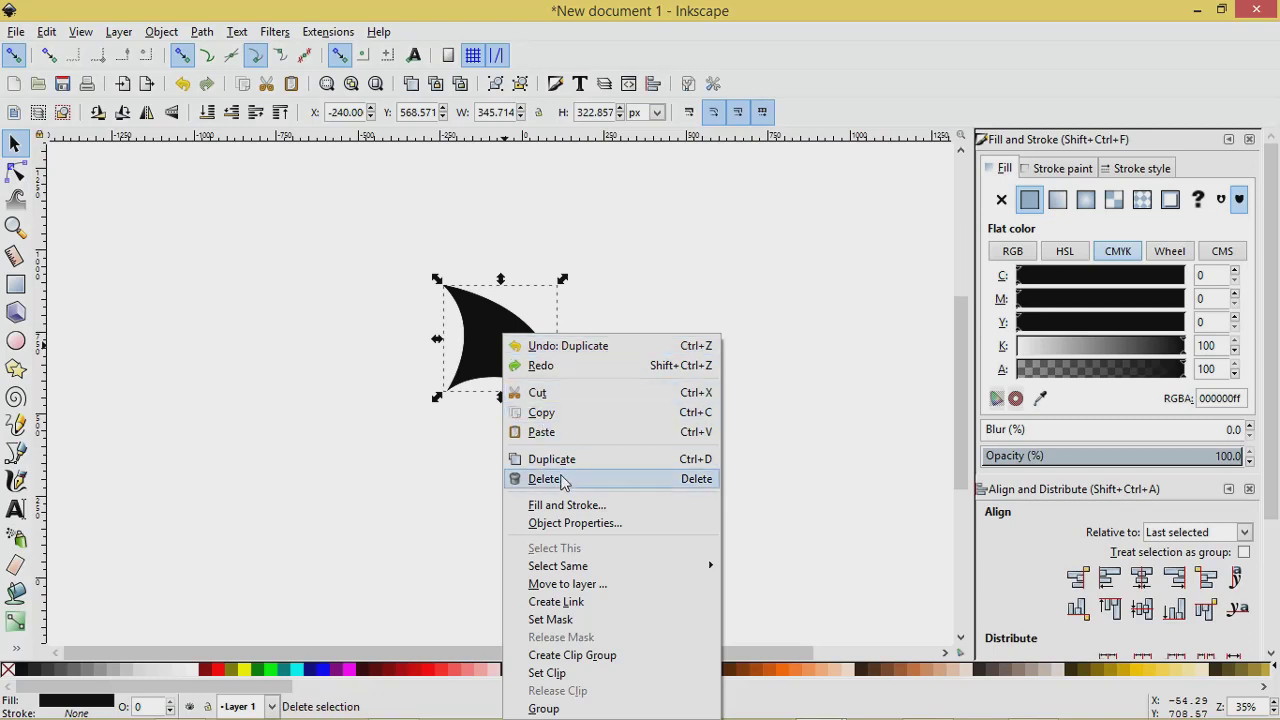
click(808, 411)
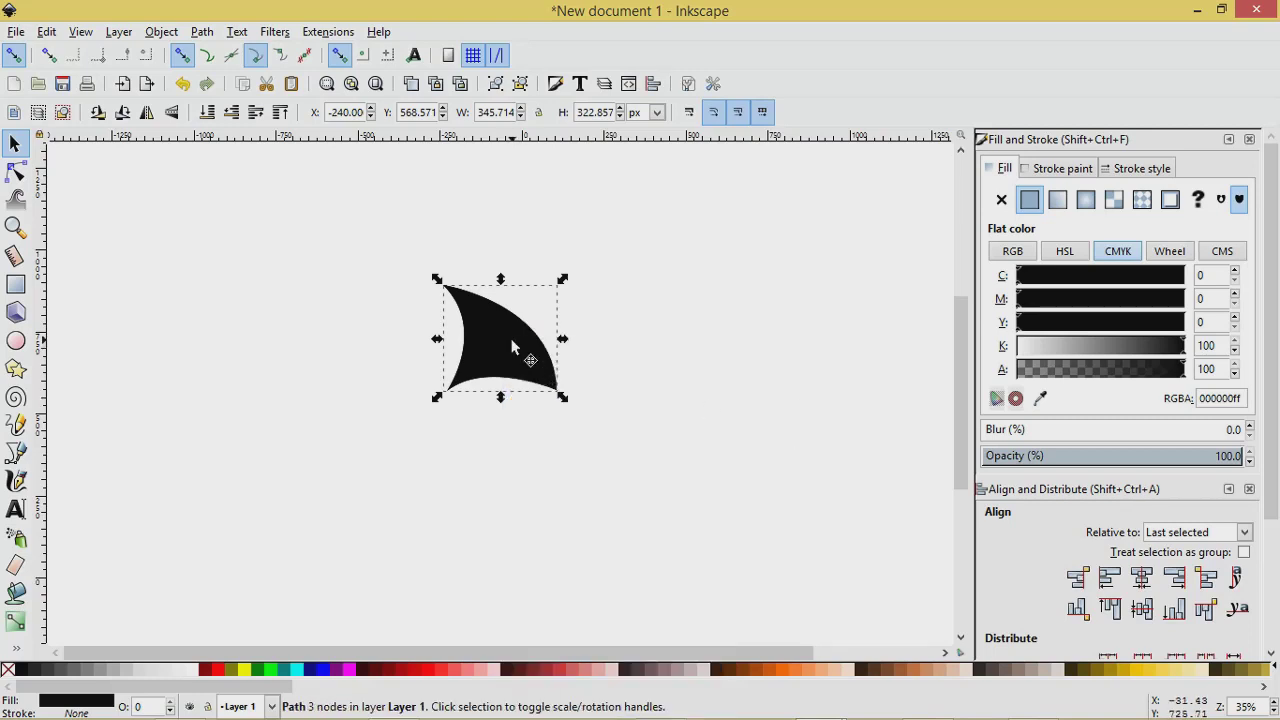
click(206, 669)
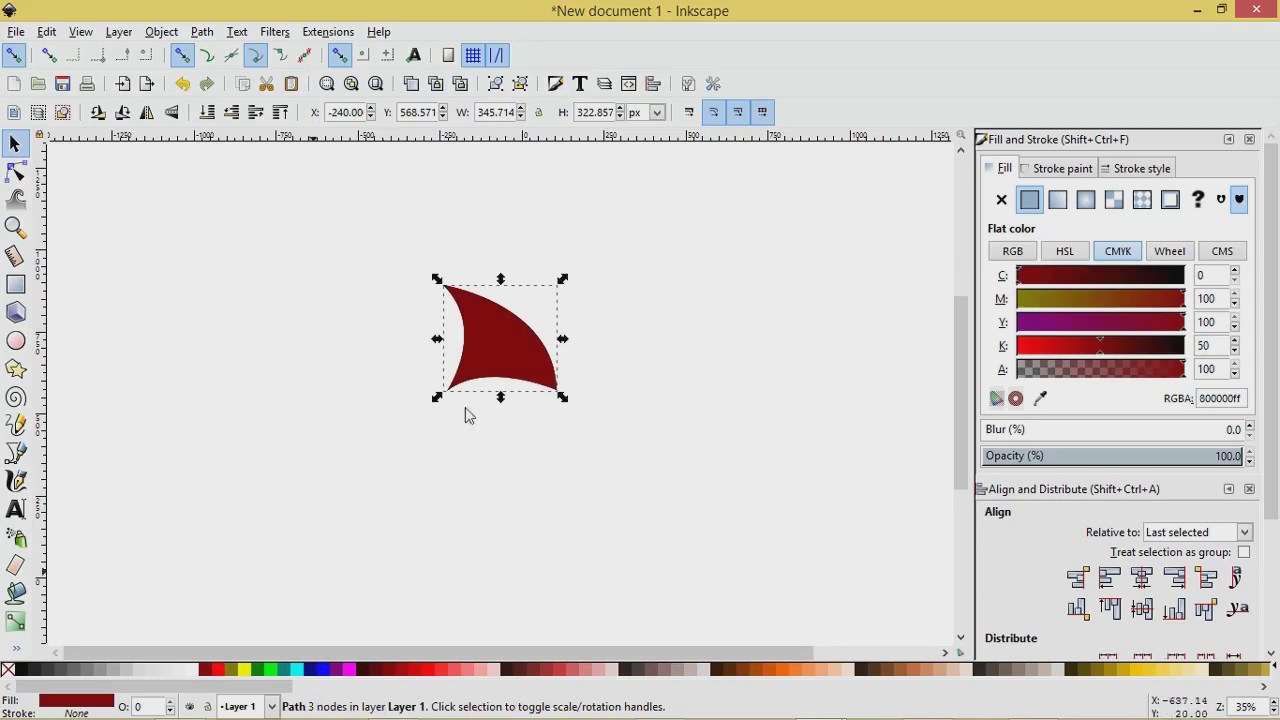
click(148, 115)
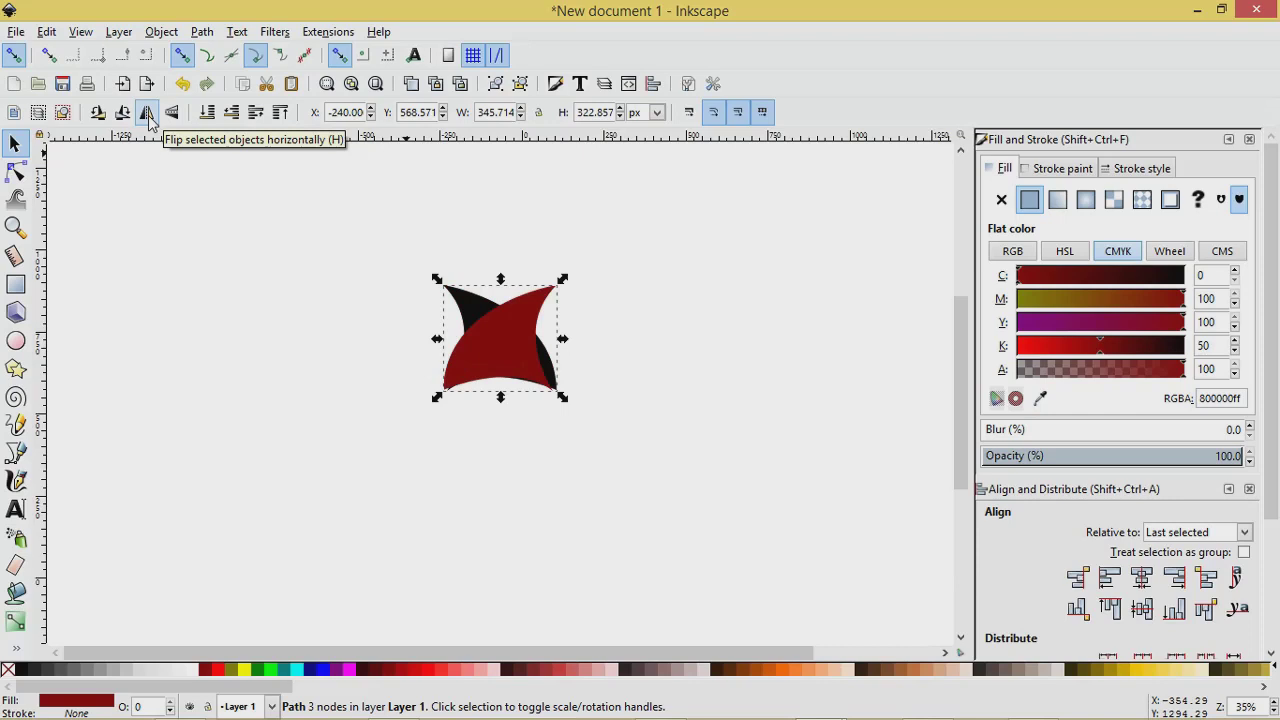
drag(488, 356, 365, 354)
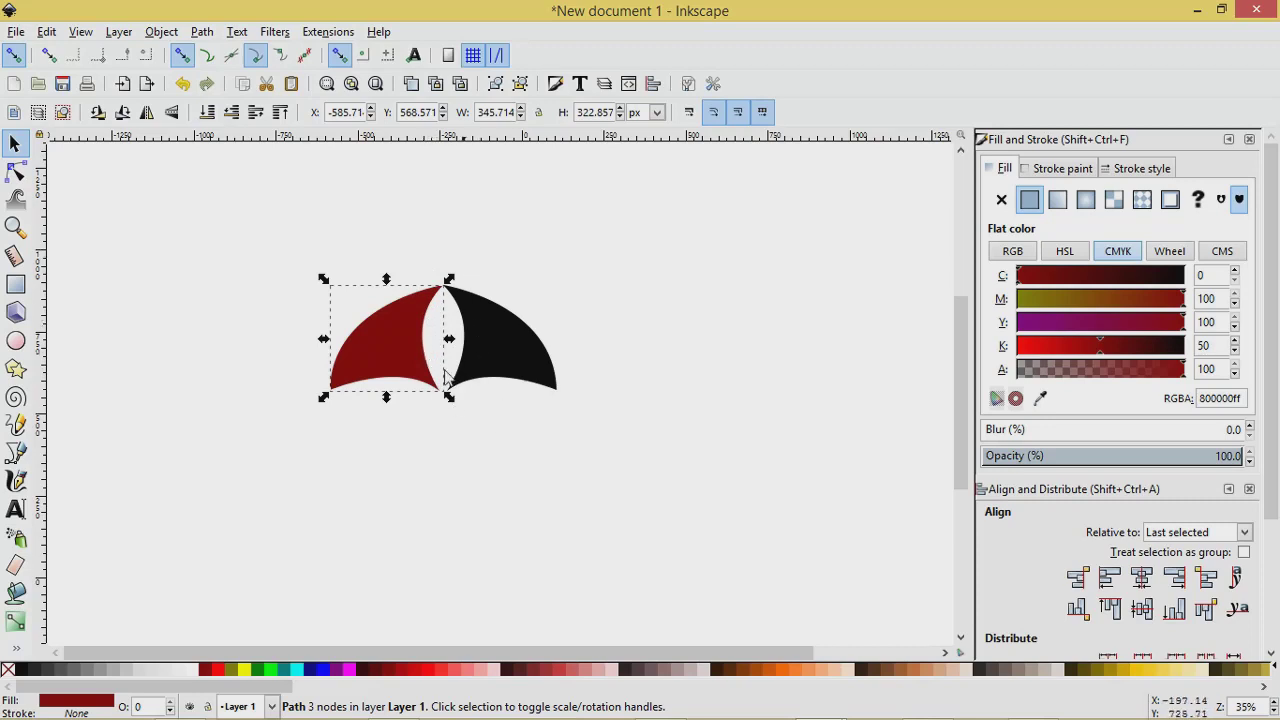
Move the inner lower node of the red panel left to about X -377 px and that of the black panel right to about X -106 px.
click(15, 172)
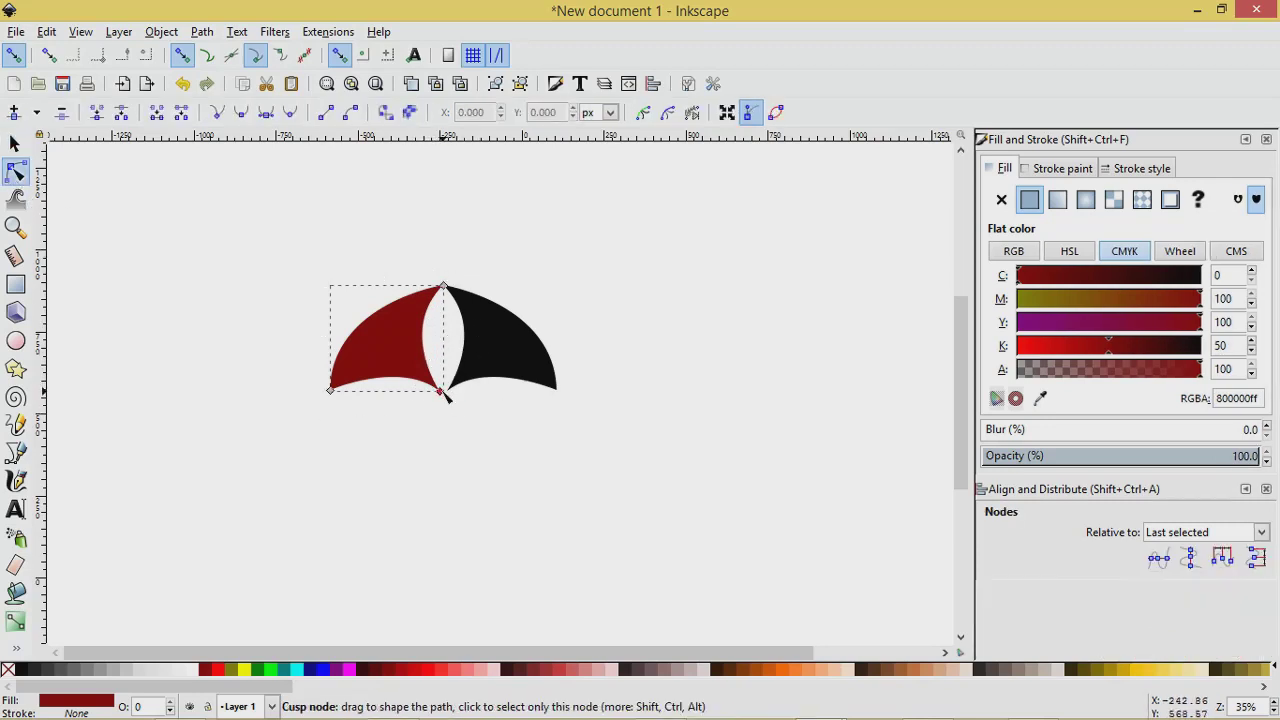
click(440, 391)
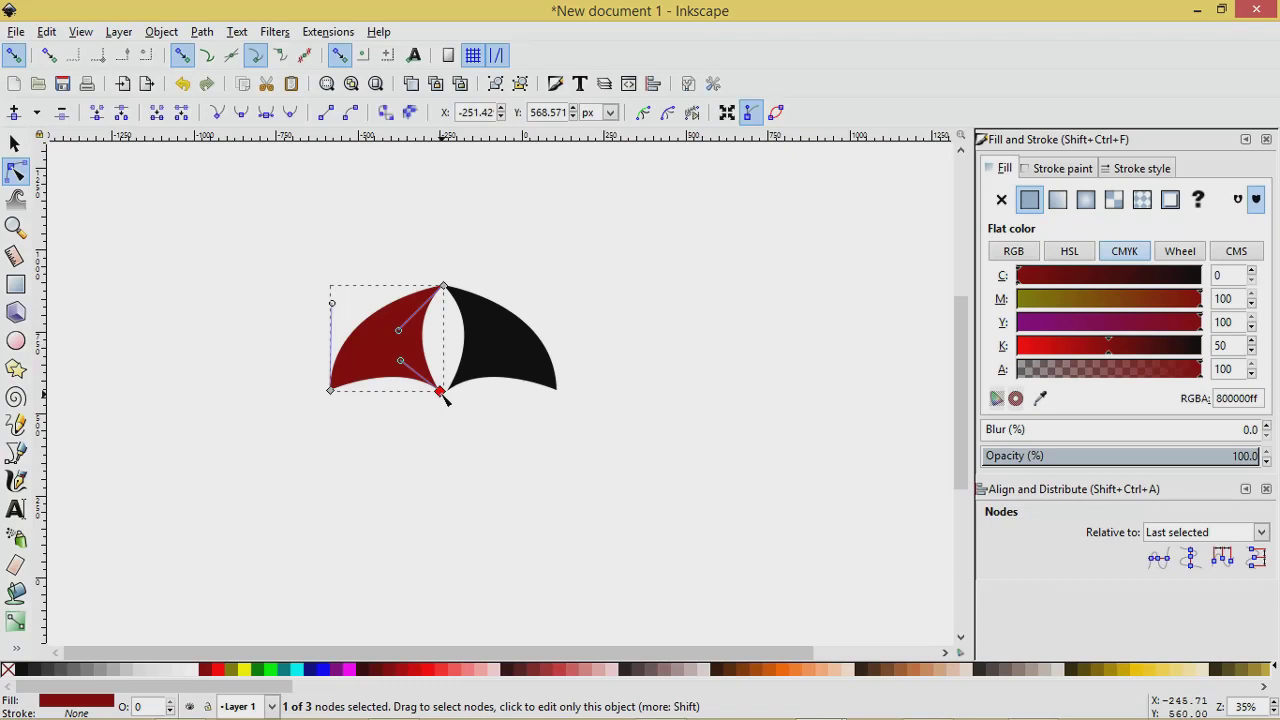
drag(444, 394, 402, 394)
click(460, 388)
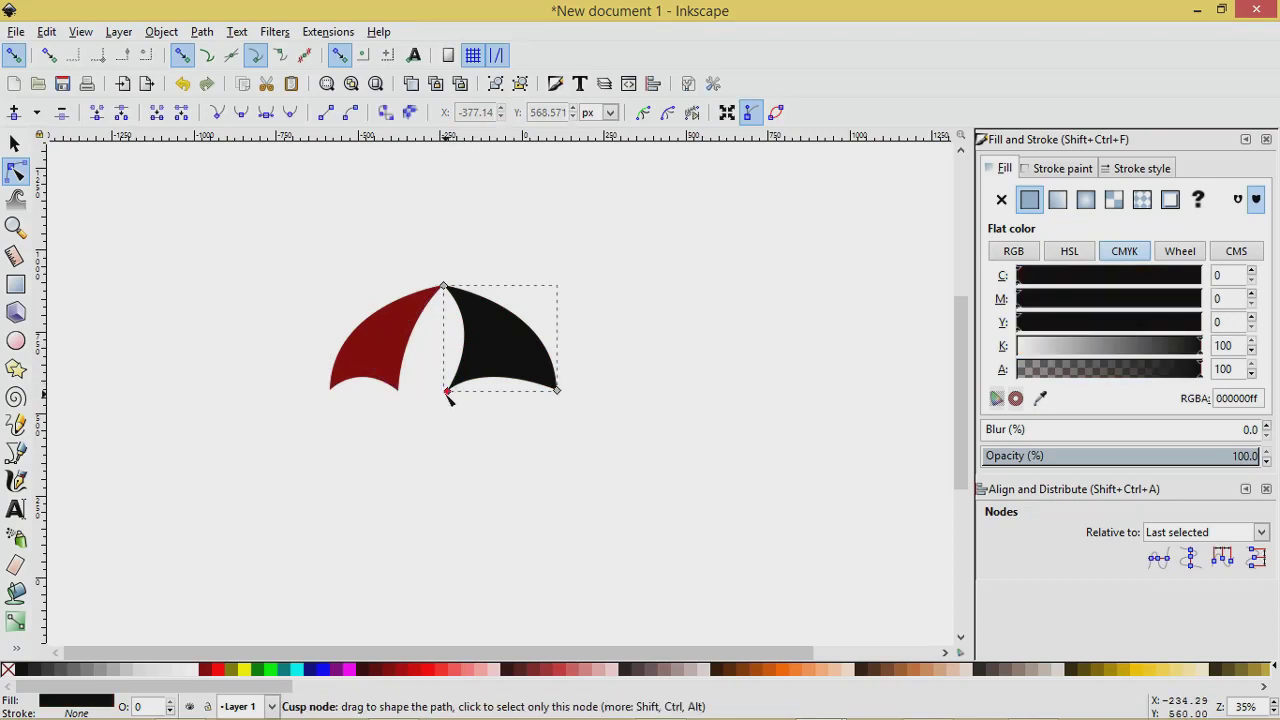
click(448, 392)
drag(449, 393, 490, 391)
click(458, 462)
click(483, 517)
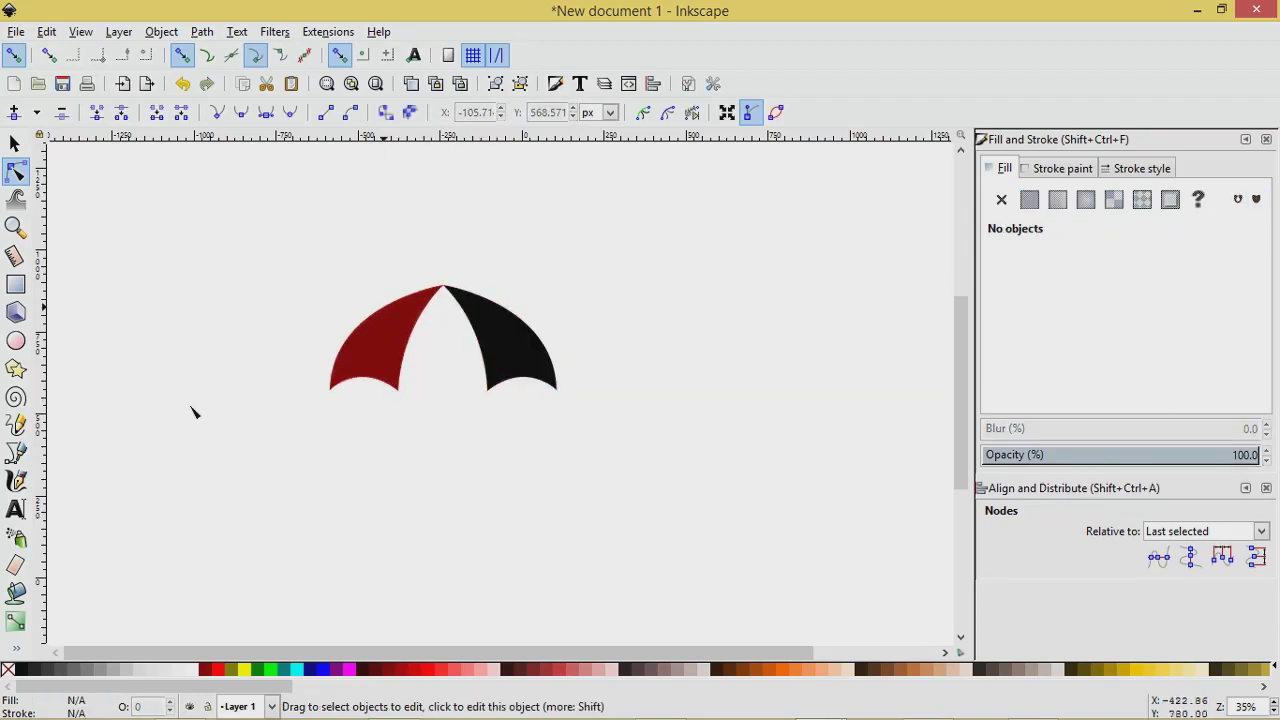
Turn on snapping to paths and draw a closed curved middle panel between the red and black panels, about 273 px wide and 325 px tall.
click(15, 453)
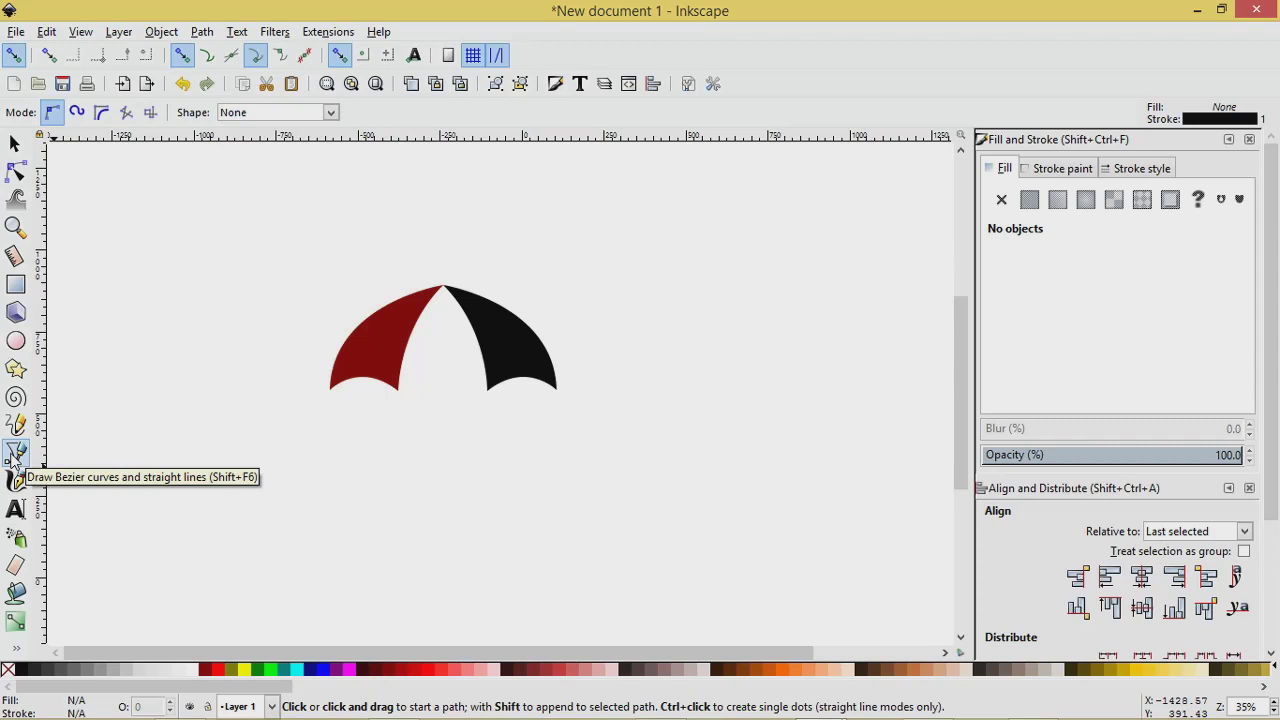
click(257, 56)
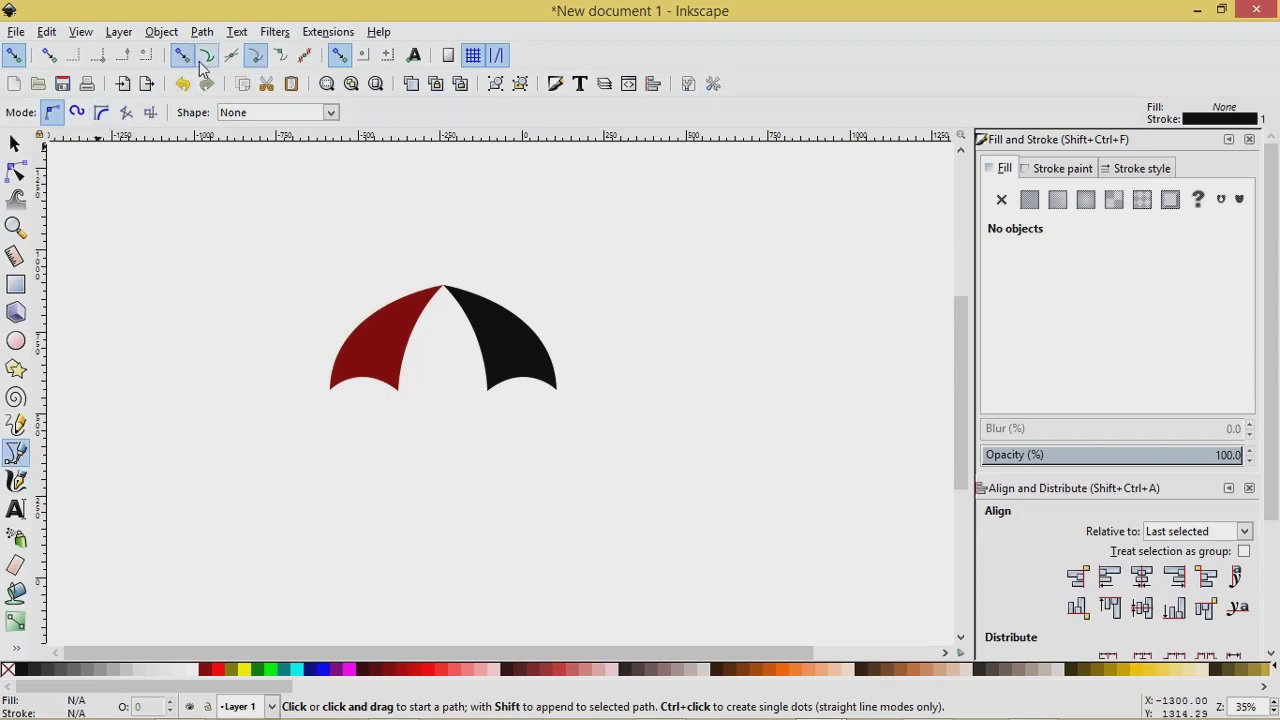
click(207, 60)
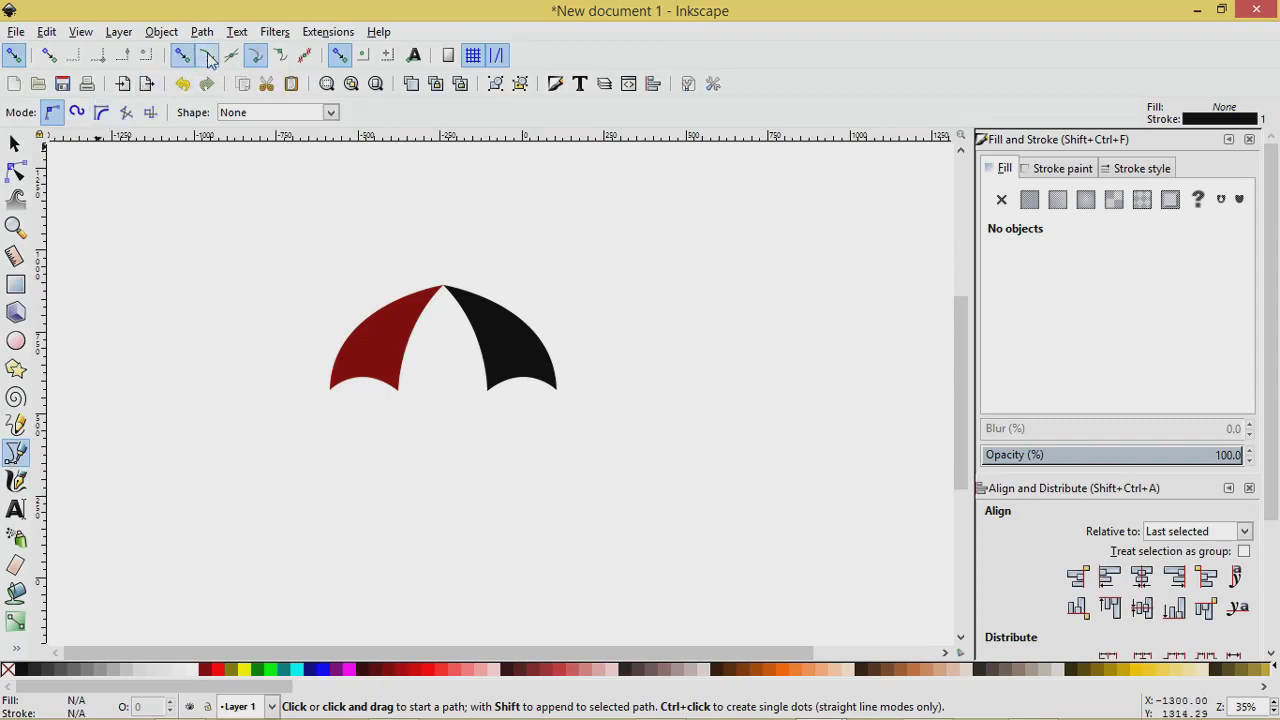
click(444, 287)
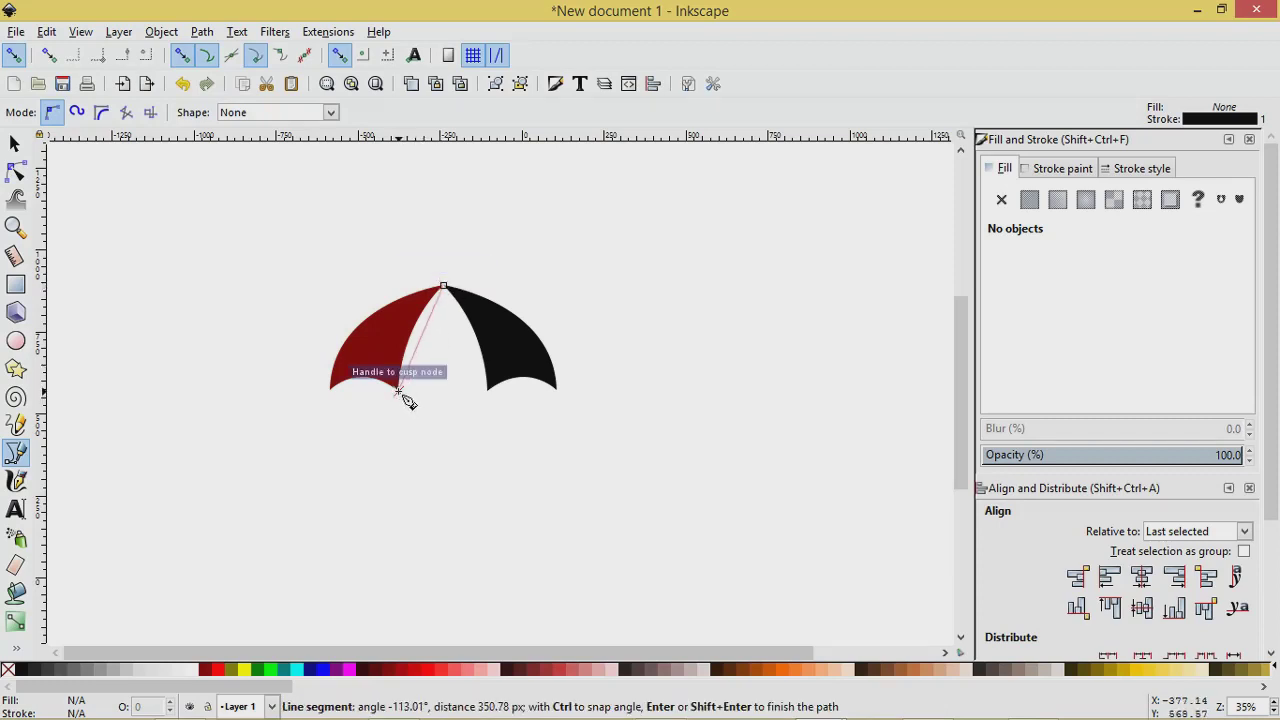
drag(400, 393, 402, 459)
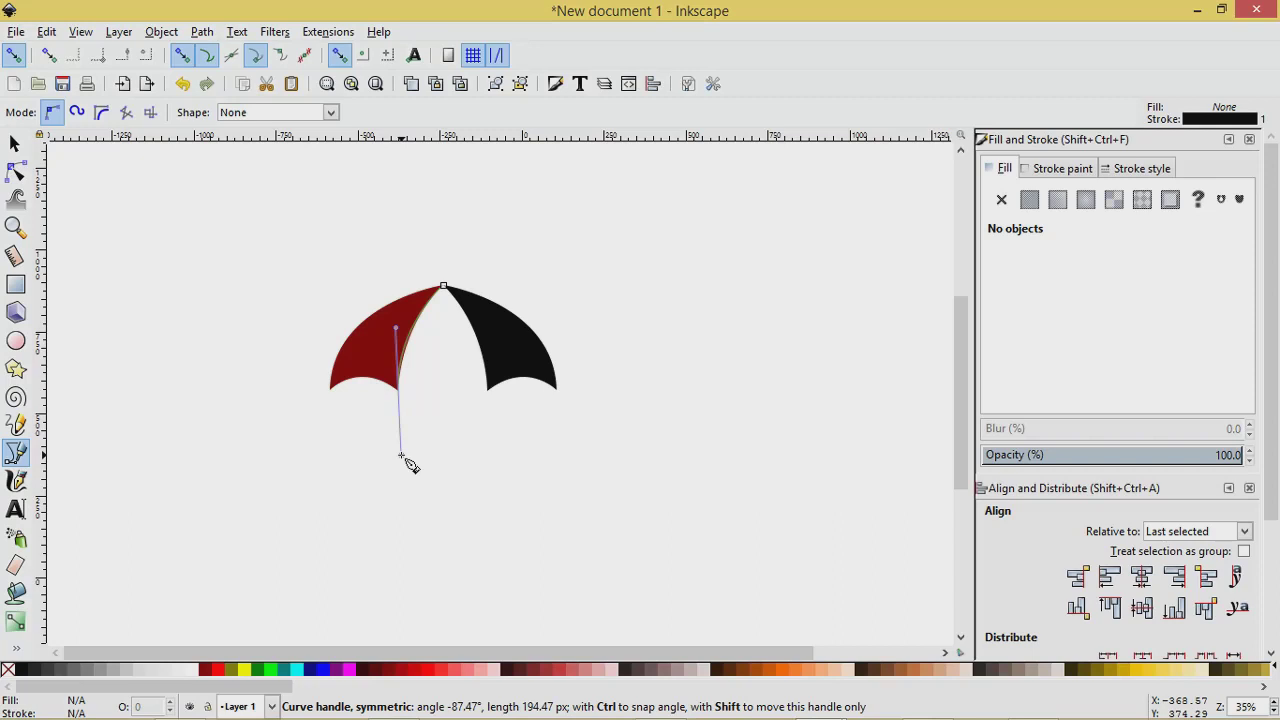
drag(402, 459, 402, 459)
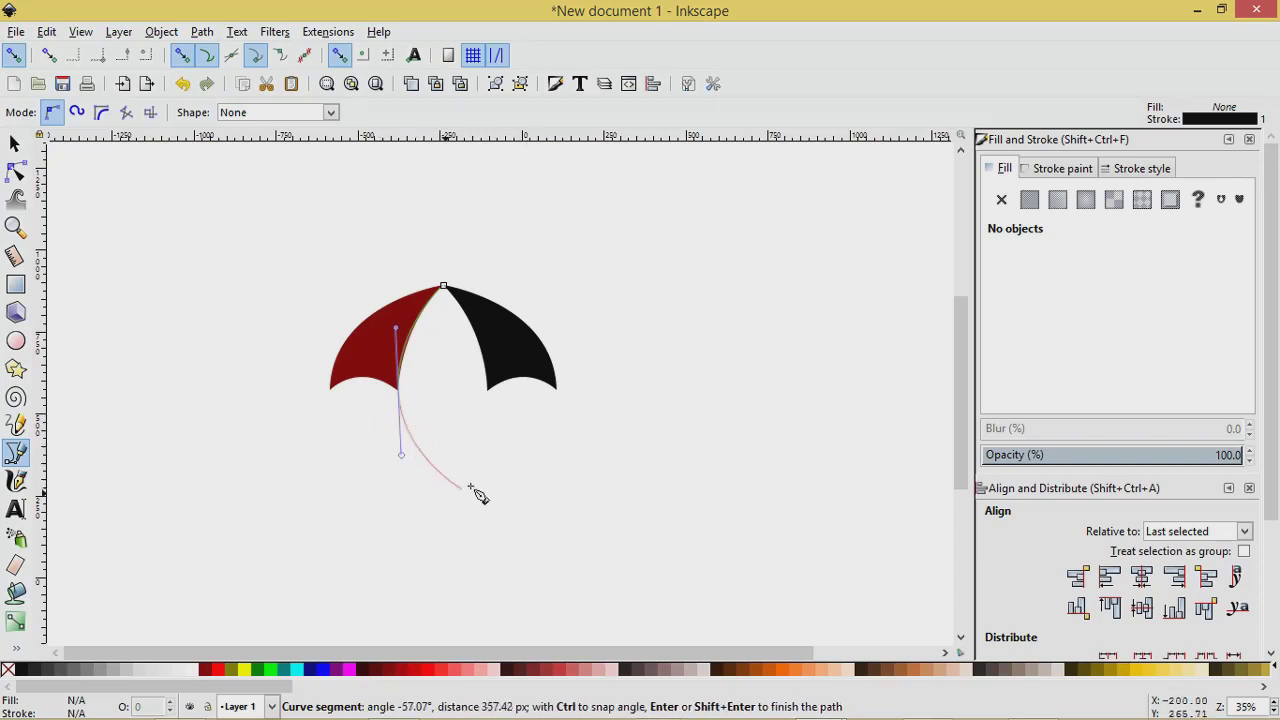
key(shift+l)
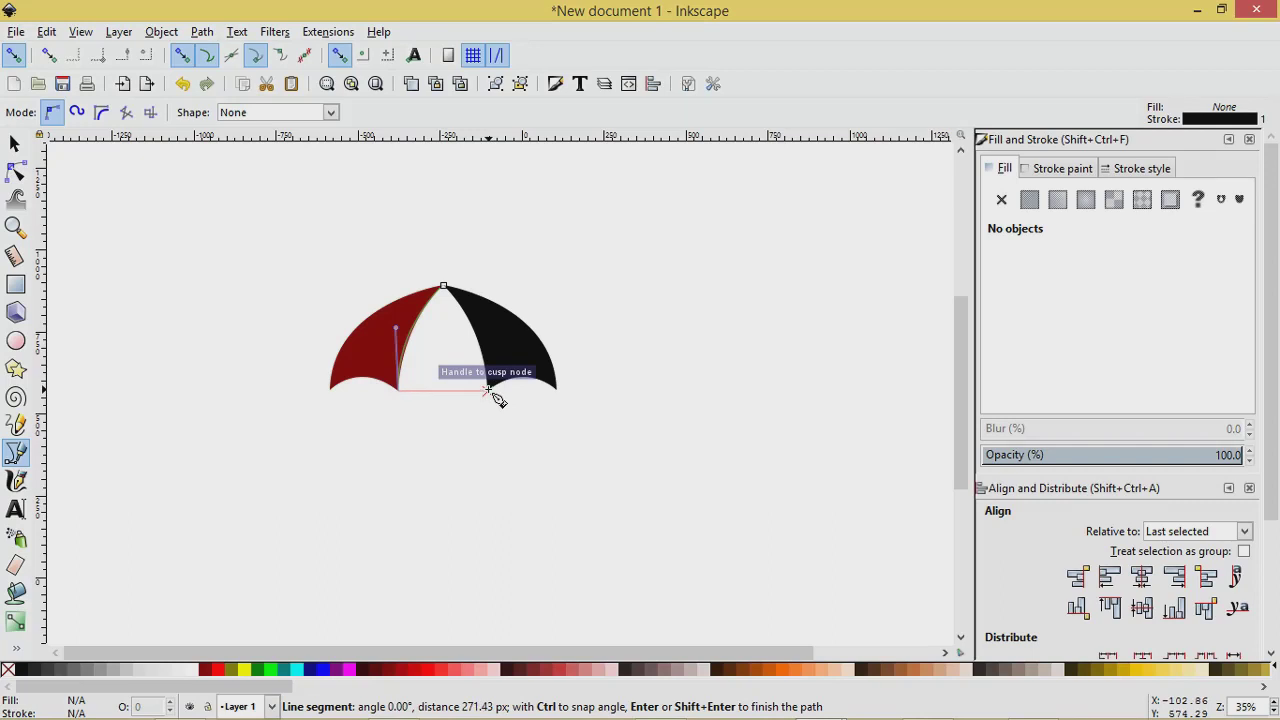
drag(493, 394, 511, 413)
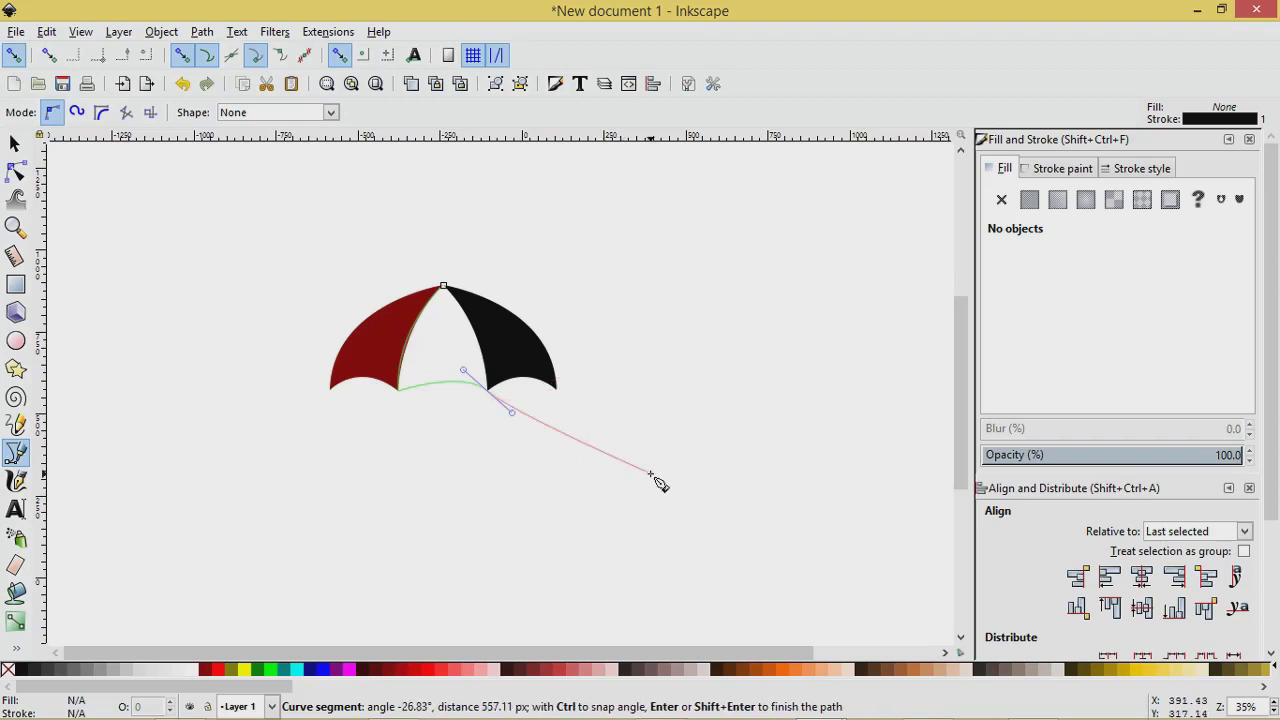
key(shift+l)
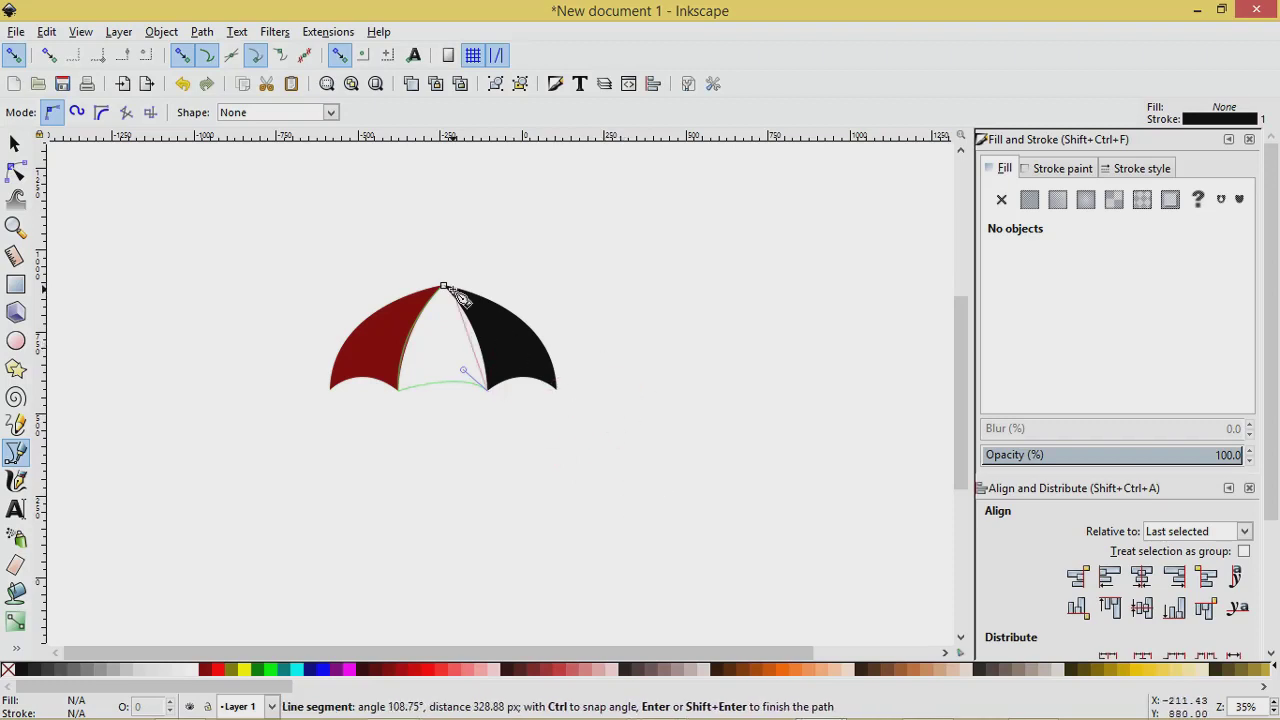
drag(443, 287, 394, 243)
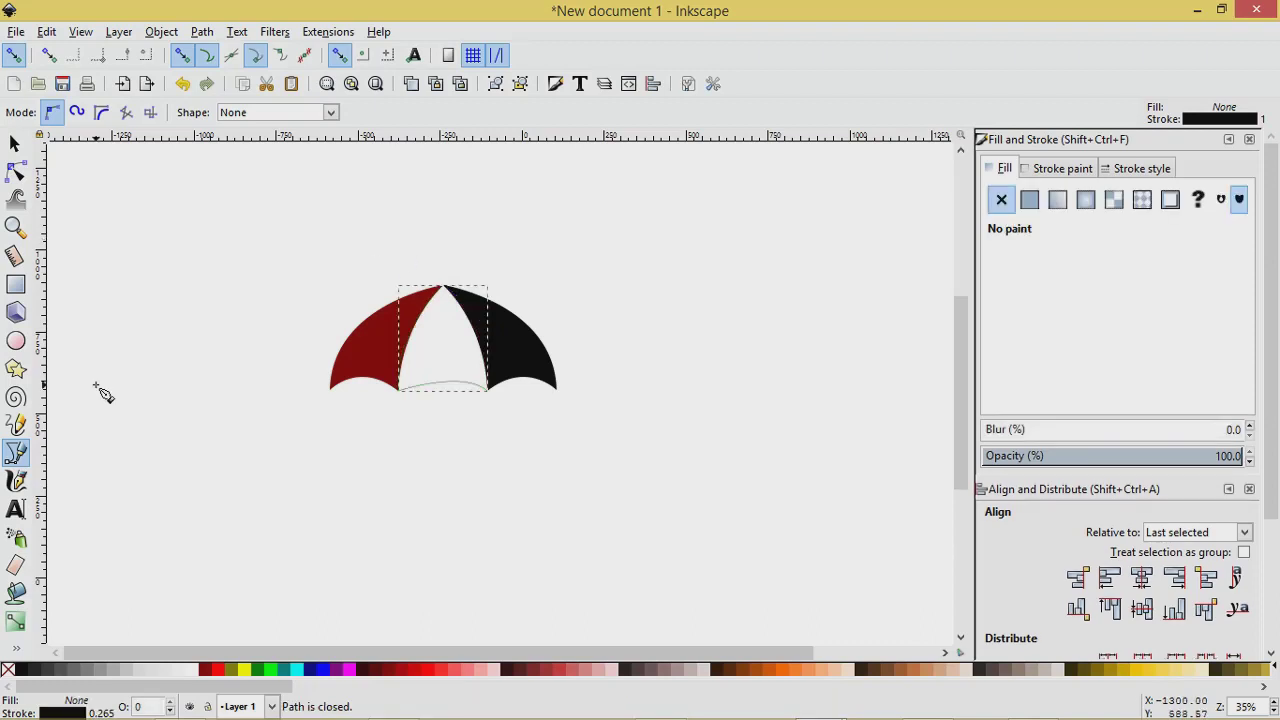
click(14, 143)
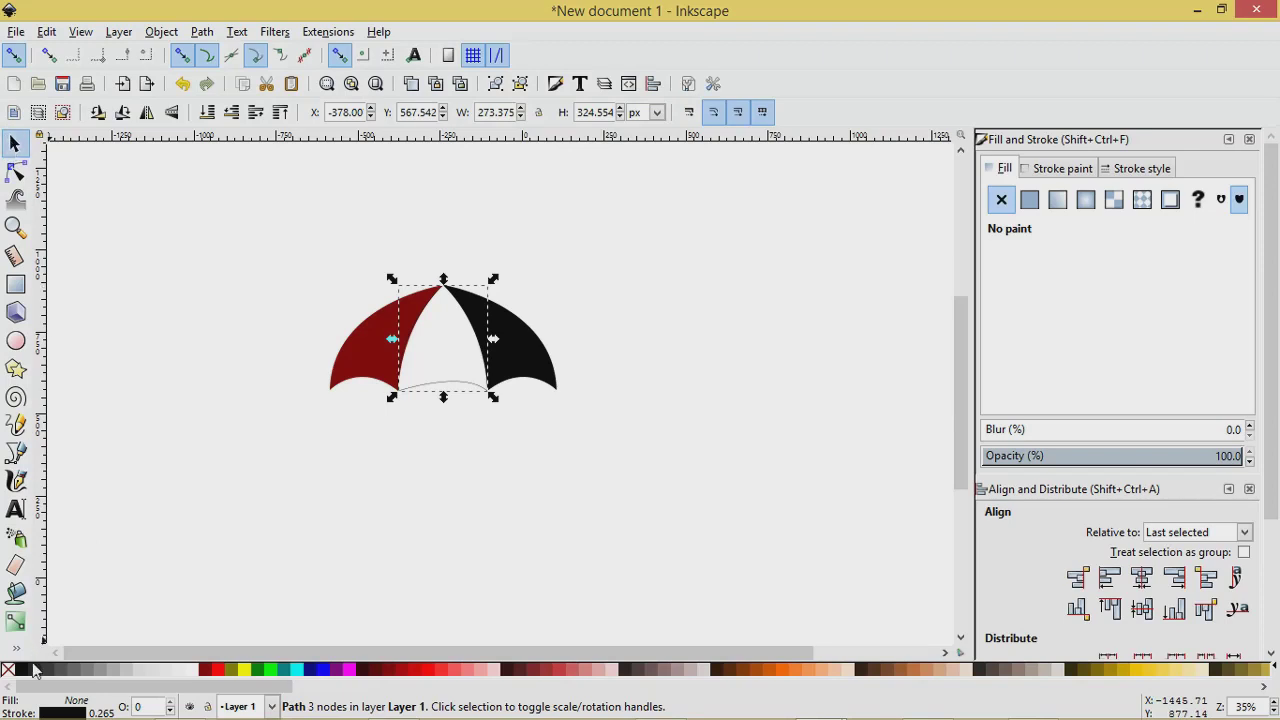
Fill the middle umbrella panel with bright green 00ff00 and remove its outline.
click(271, 670)
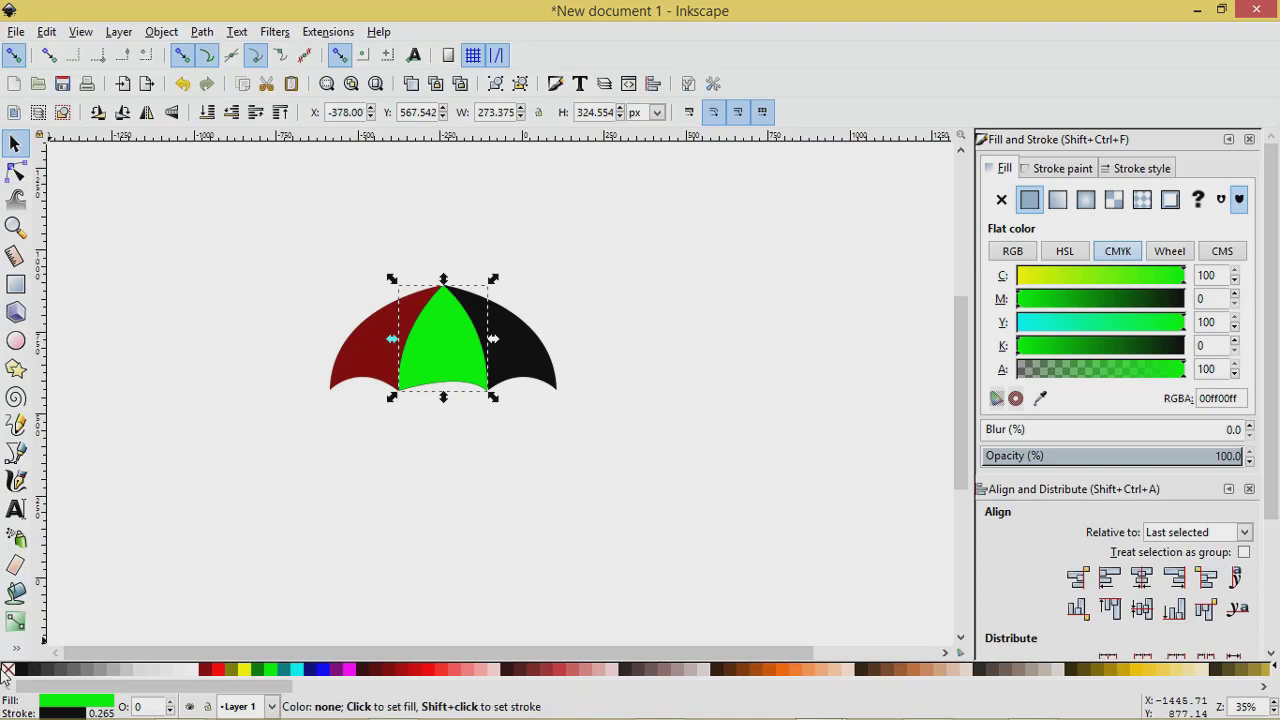
shift+click(8, 672)
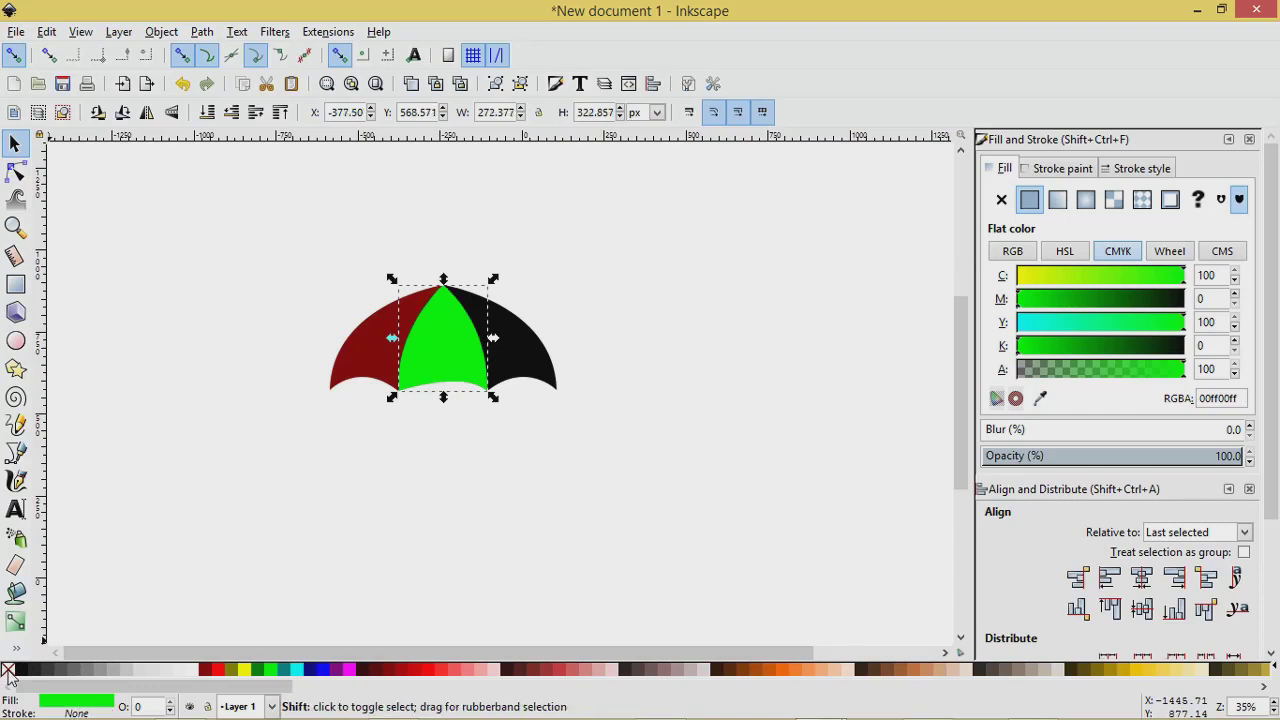
drag(252, 232, 600, 430)
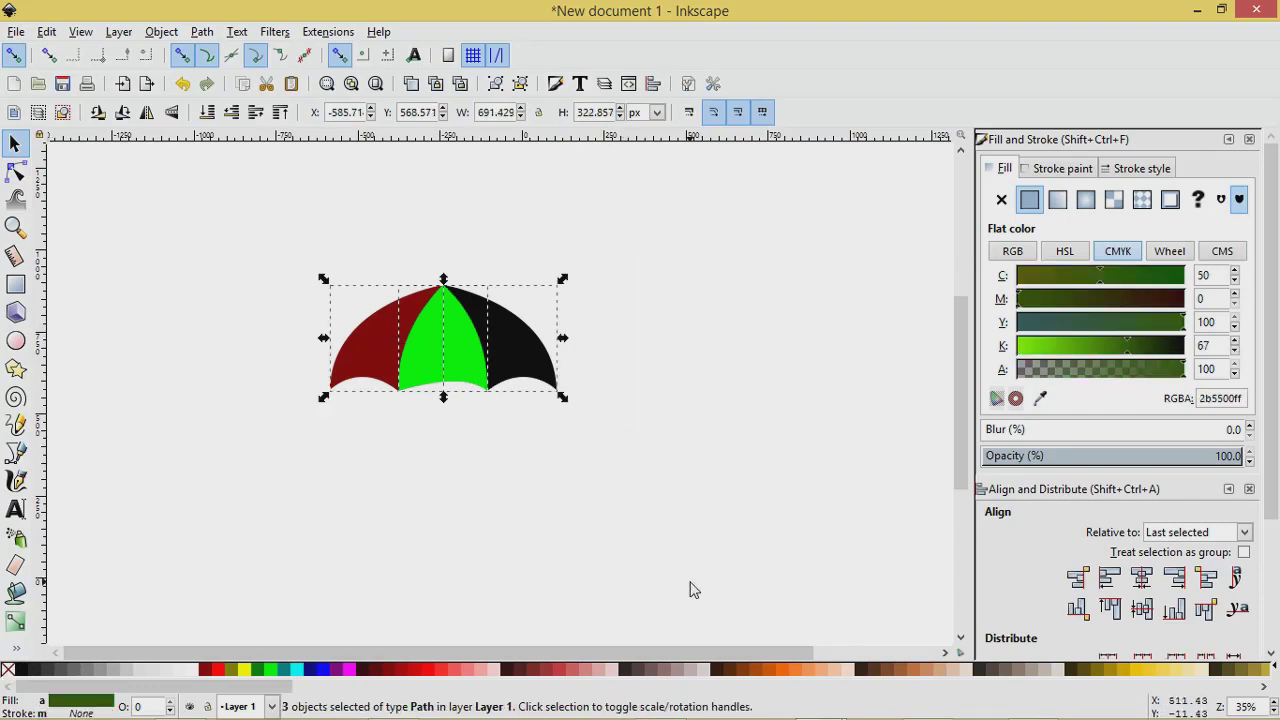
click(694, 590)
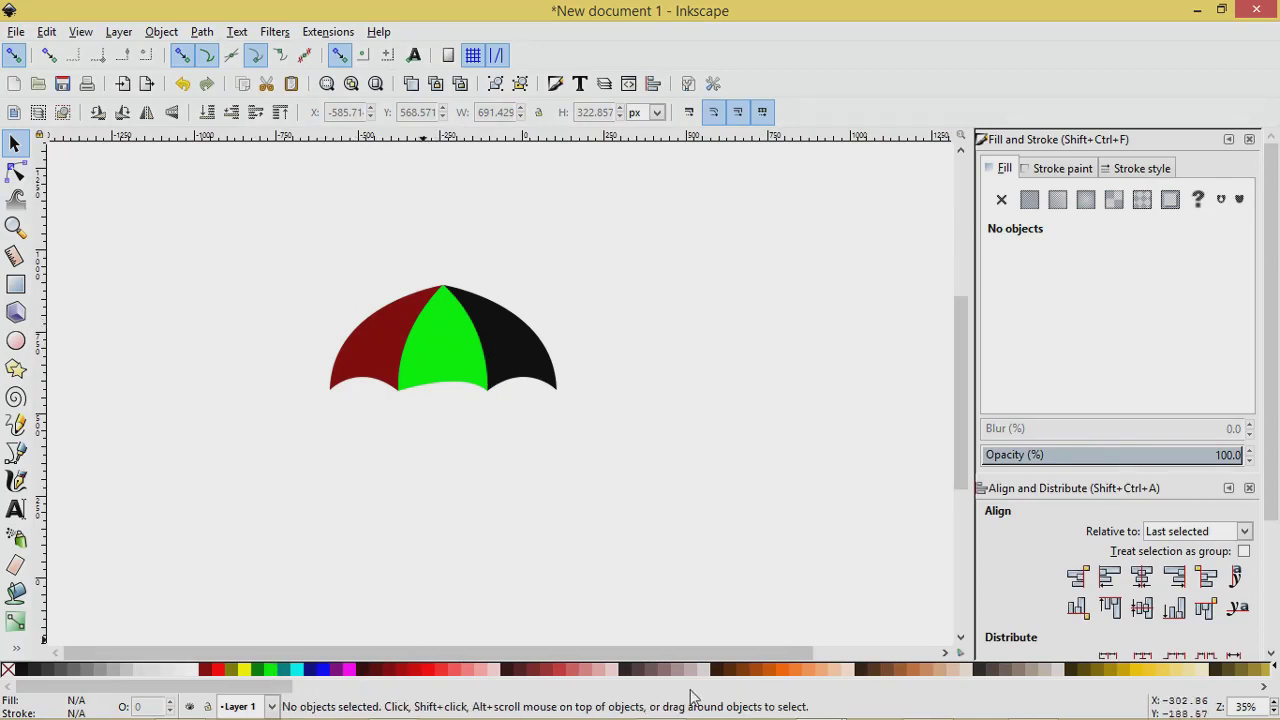
Check the panel colours in the reference umbrella drawing and recolour the dark red panel bright red ff0000.
mouse_move(836, 706)
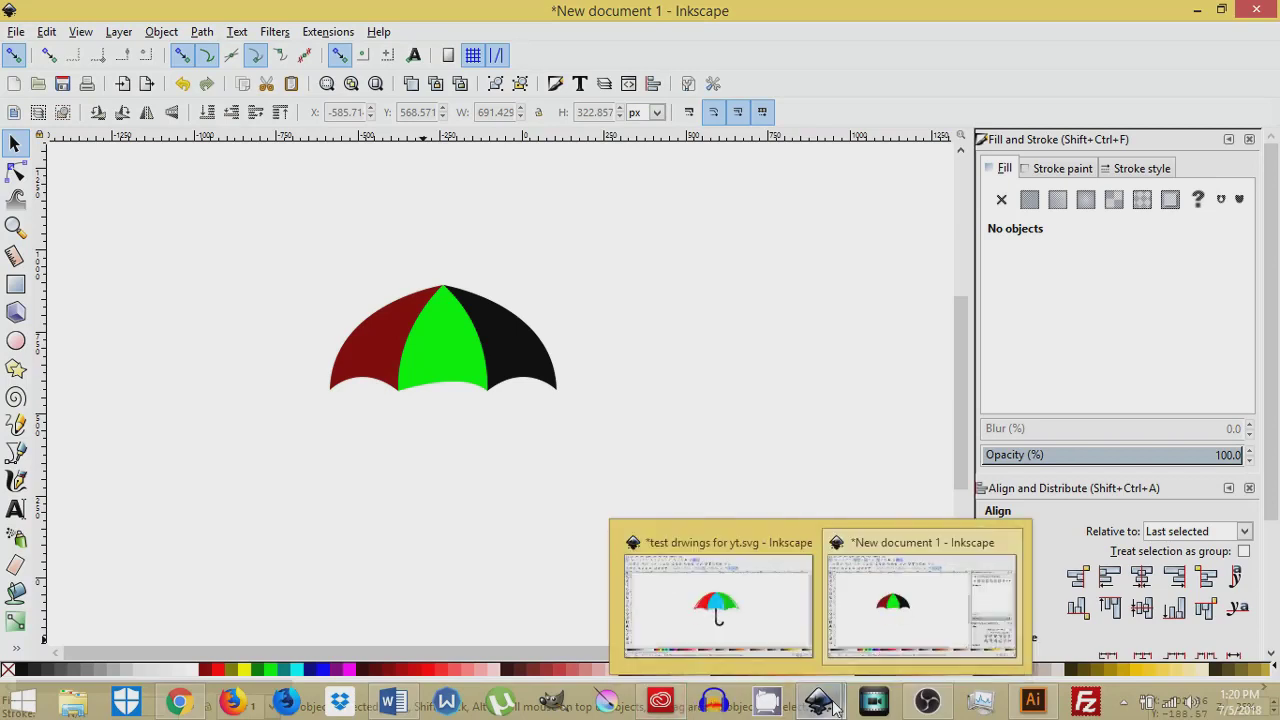
mouse_move(743, 612)
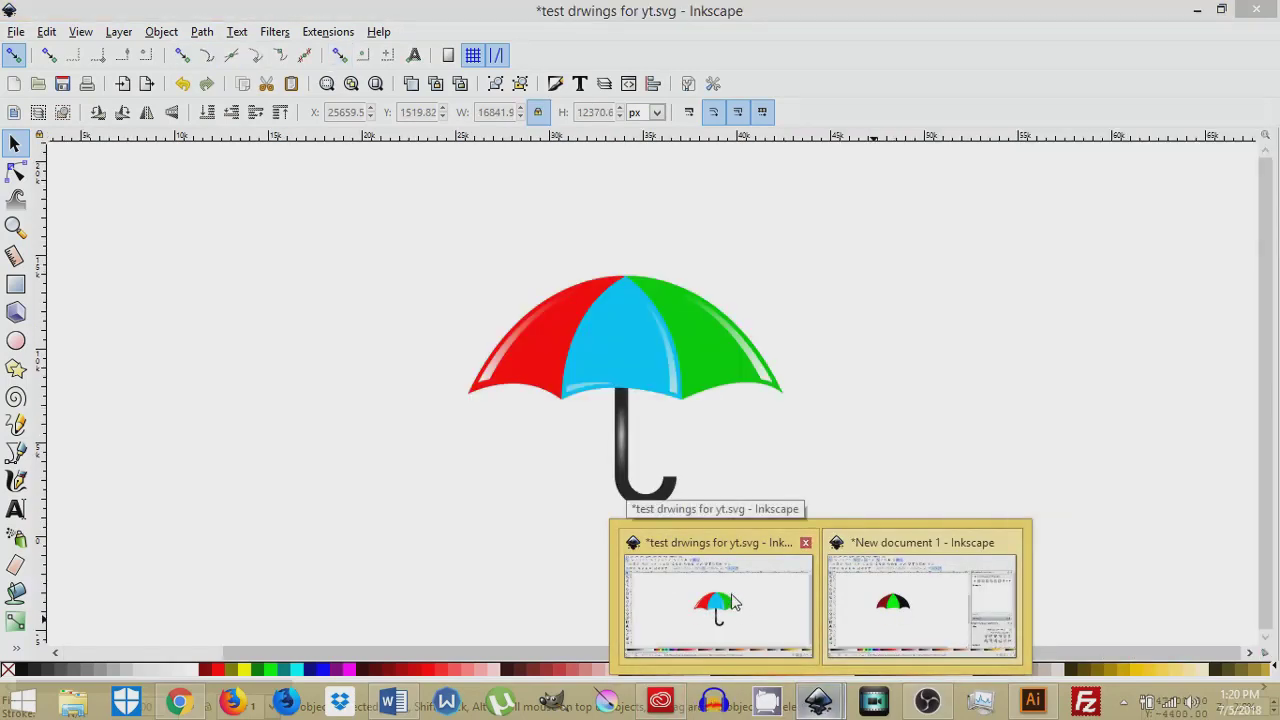
click(350, 375)
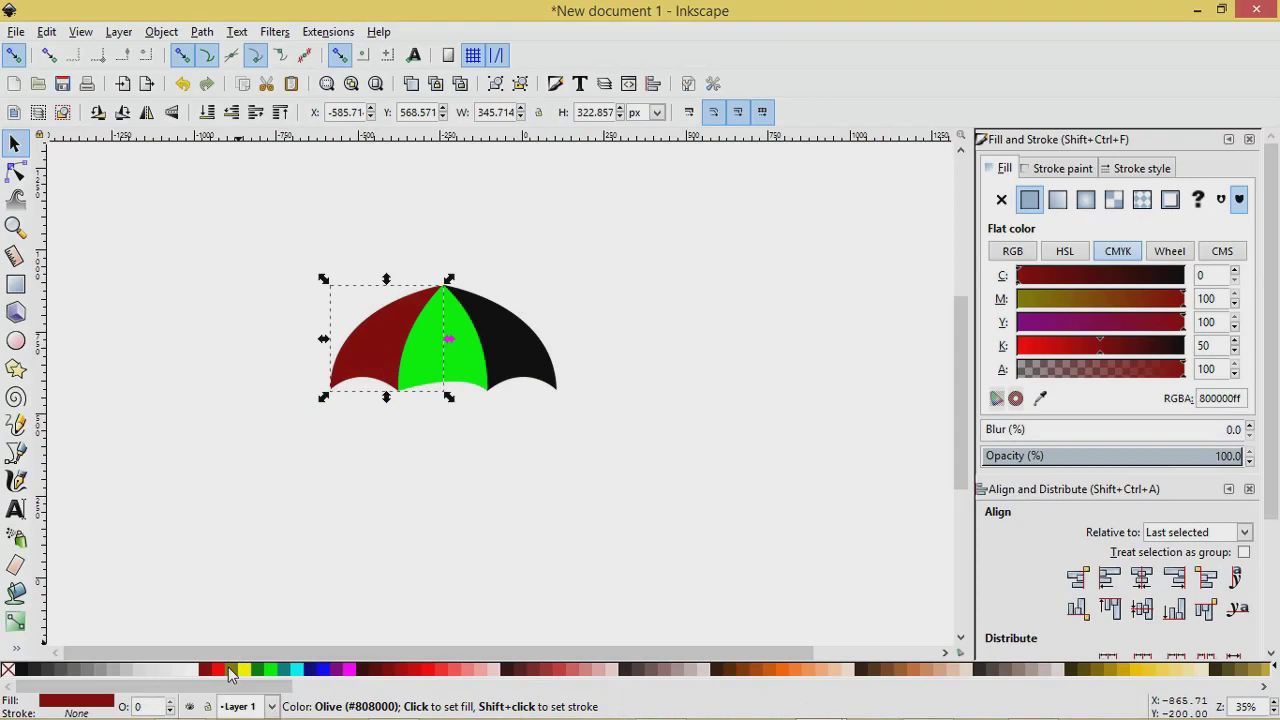
click(436, 672)
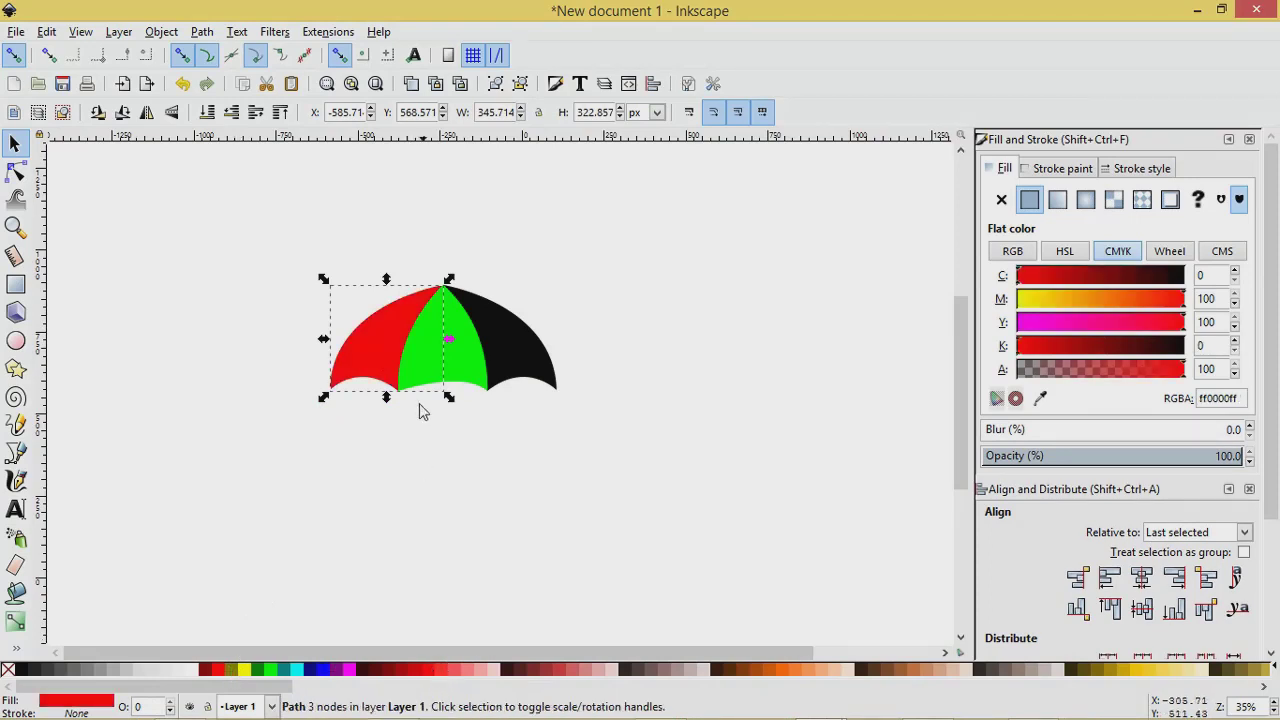
Change the middle umbrella panel's fill to light blue 00ccff.
click(422, 353)
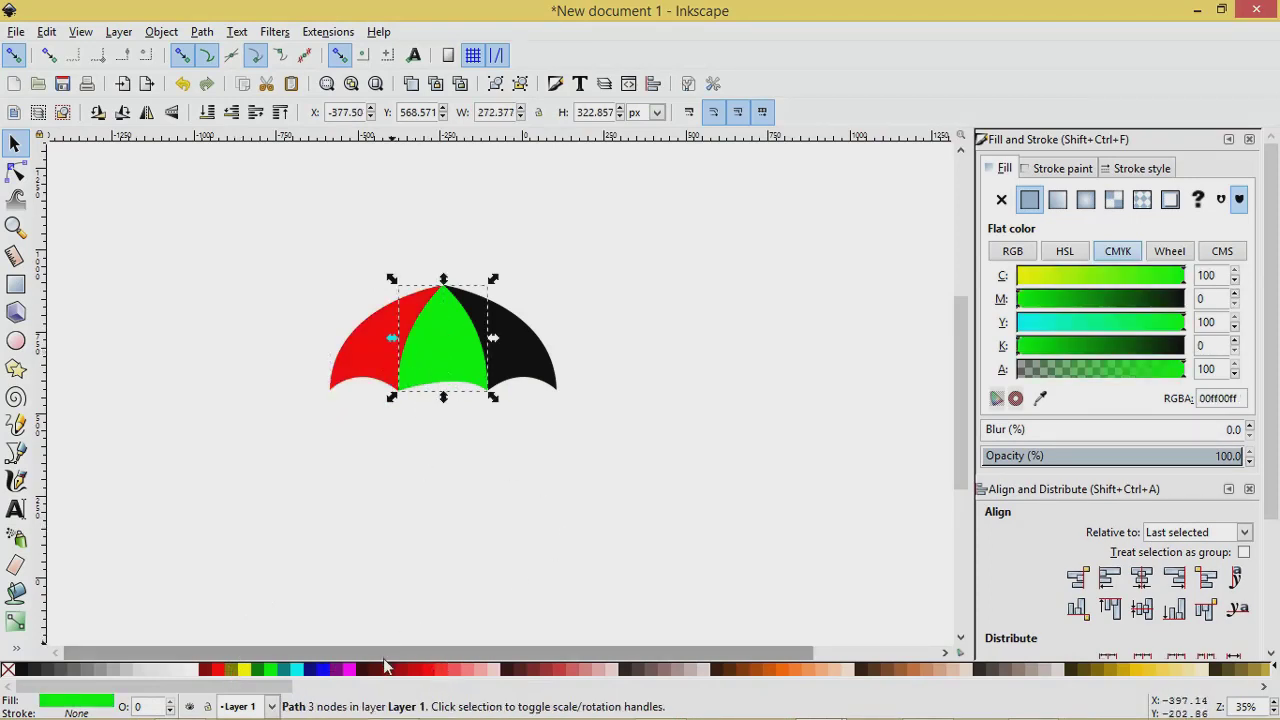
drag(290, 690, 652, 680)
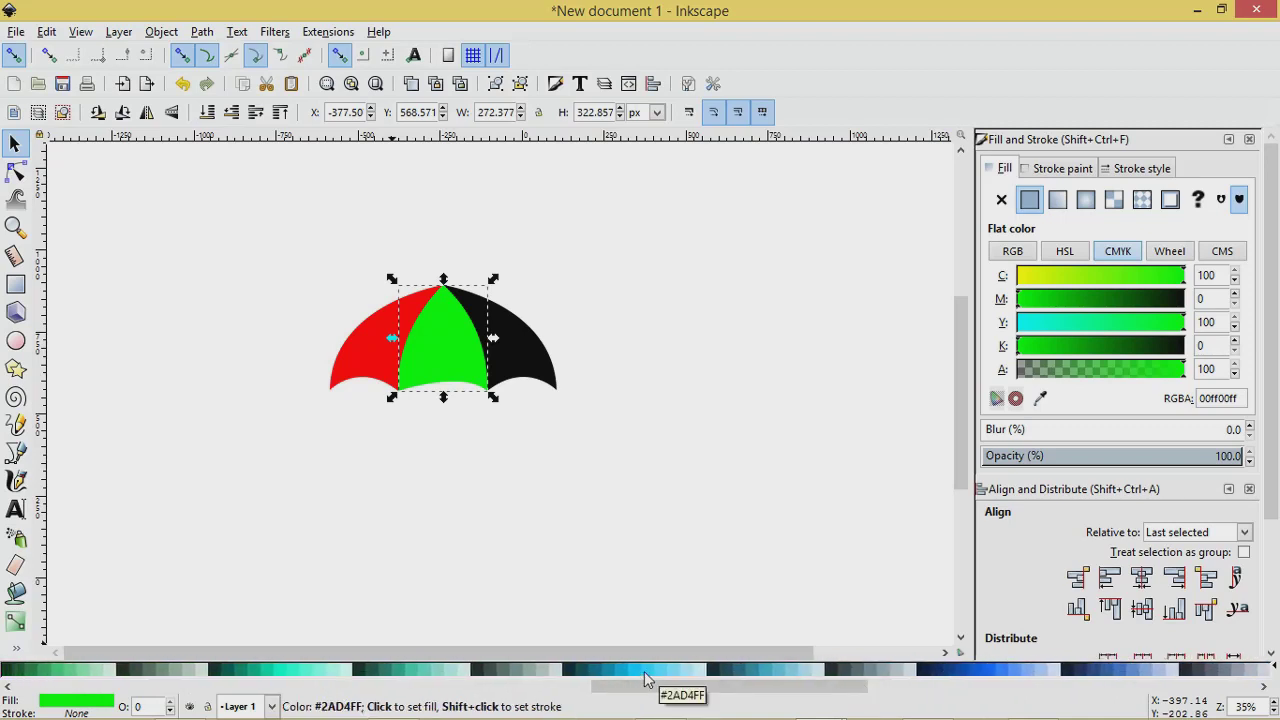
click(629, 671)
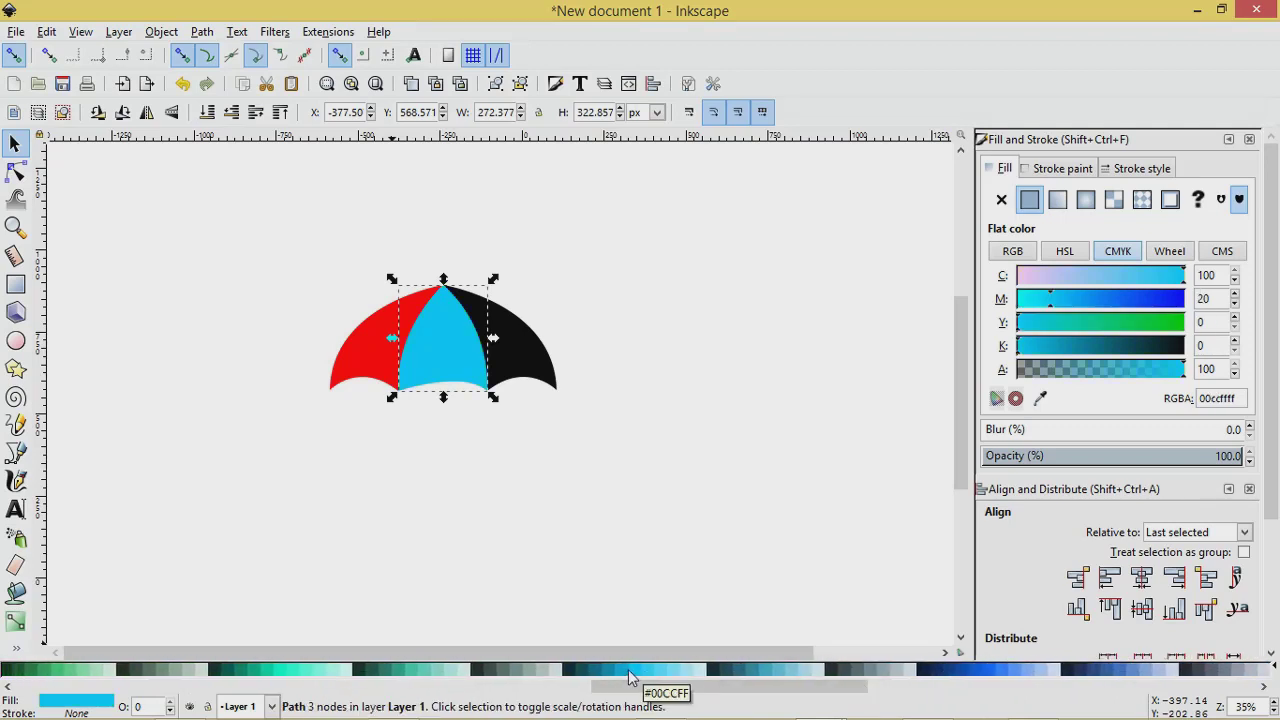
click(624, 672)
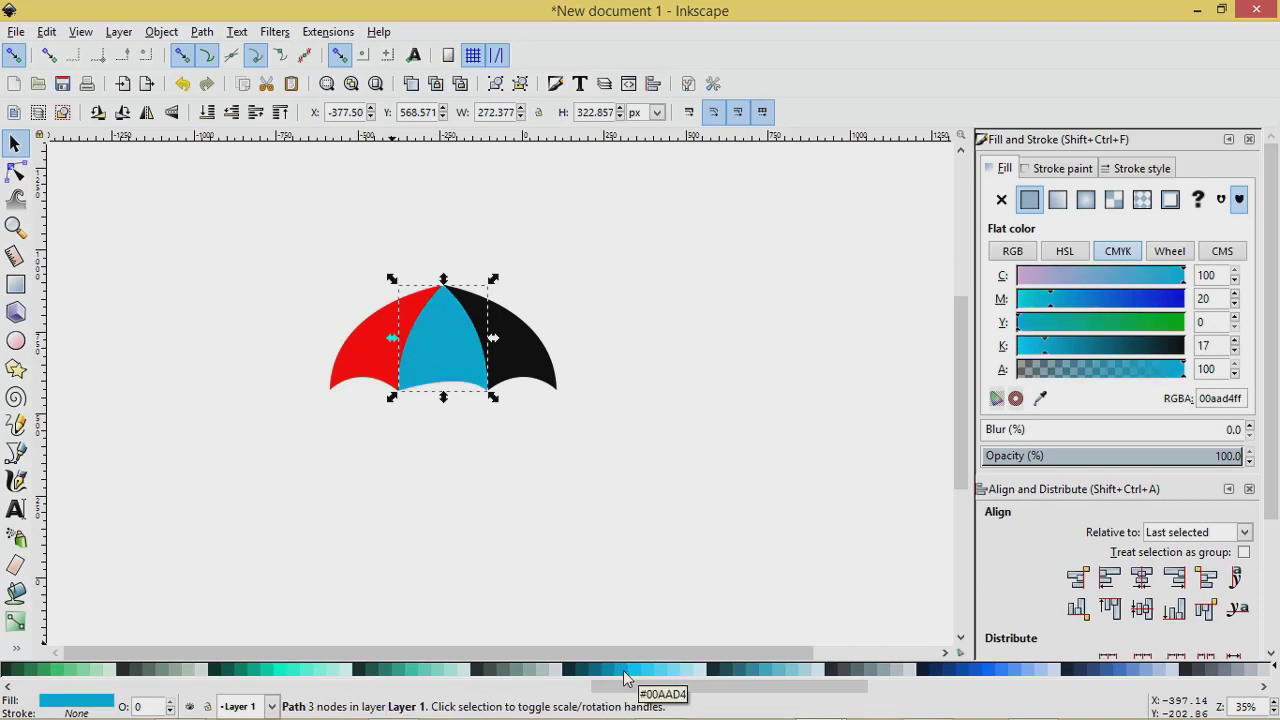
click(629, 671)
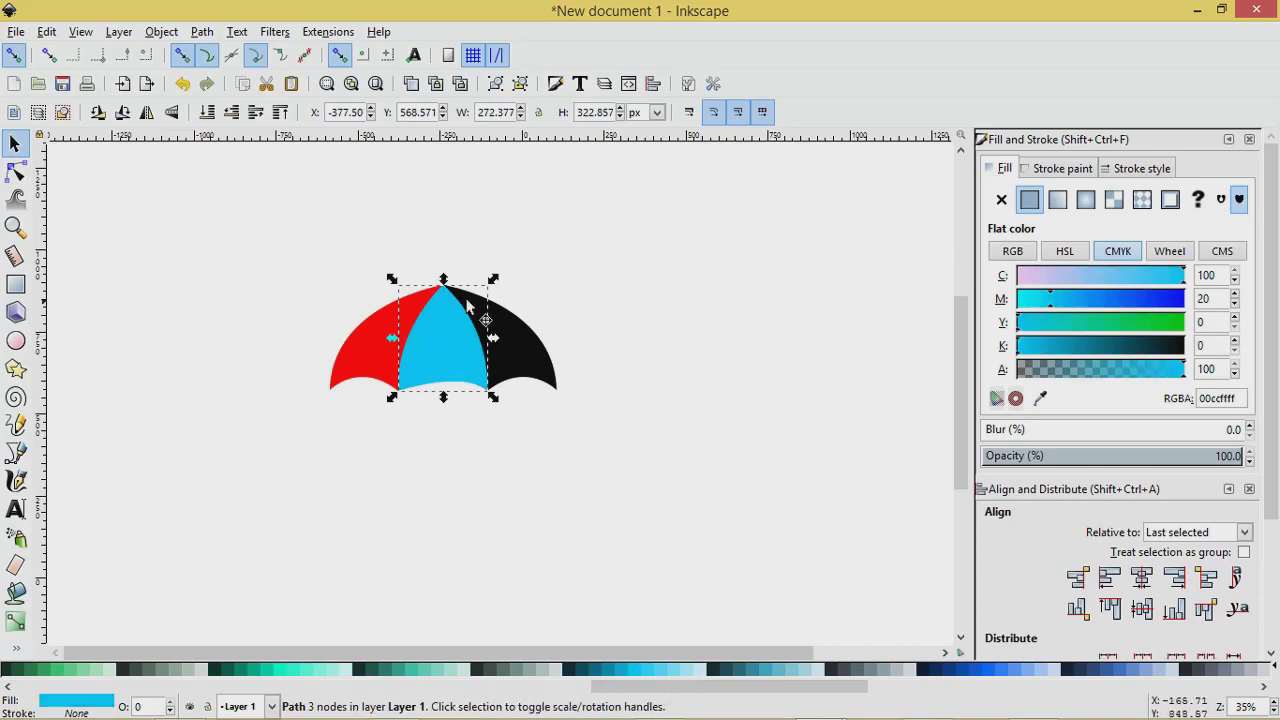
Compare the black panel with the reference umbrella and change its fill to green 00d400.
click(516, 362)
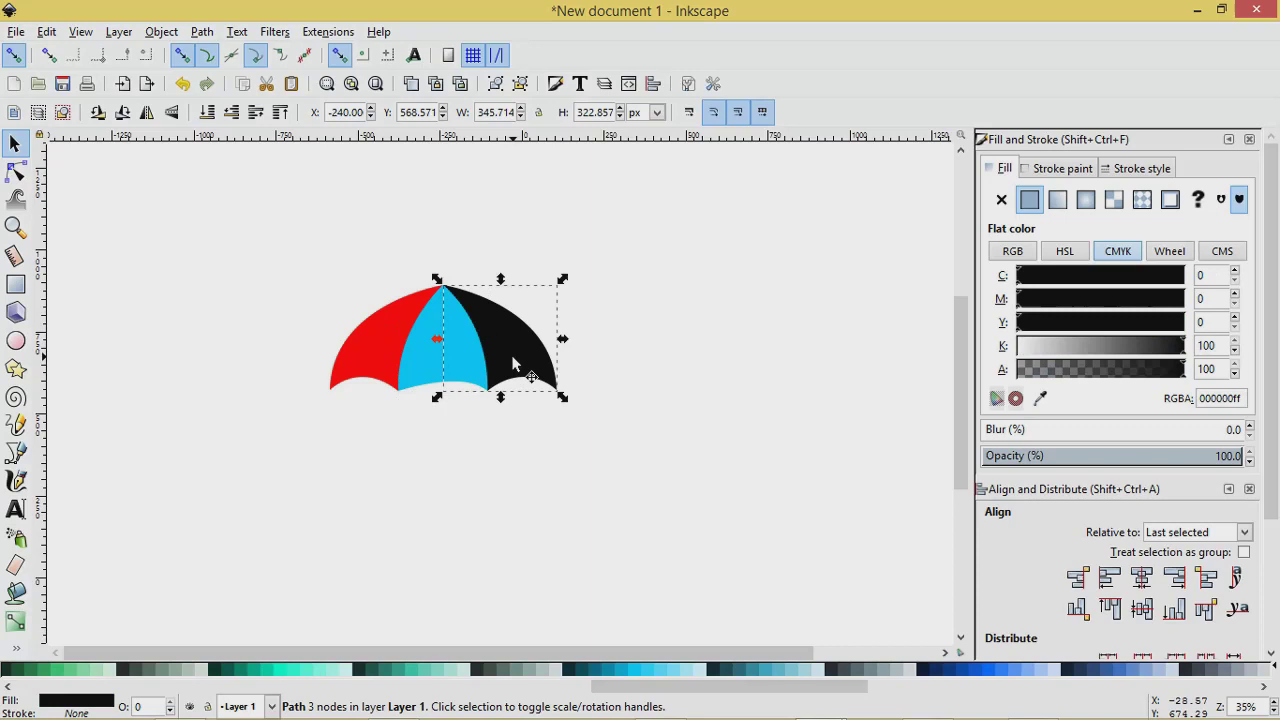
drag(612, 688, 420, 705)
mouse_move(410, 715)
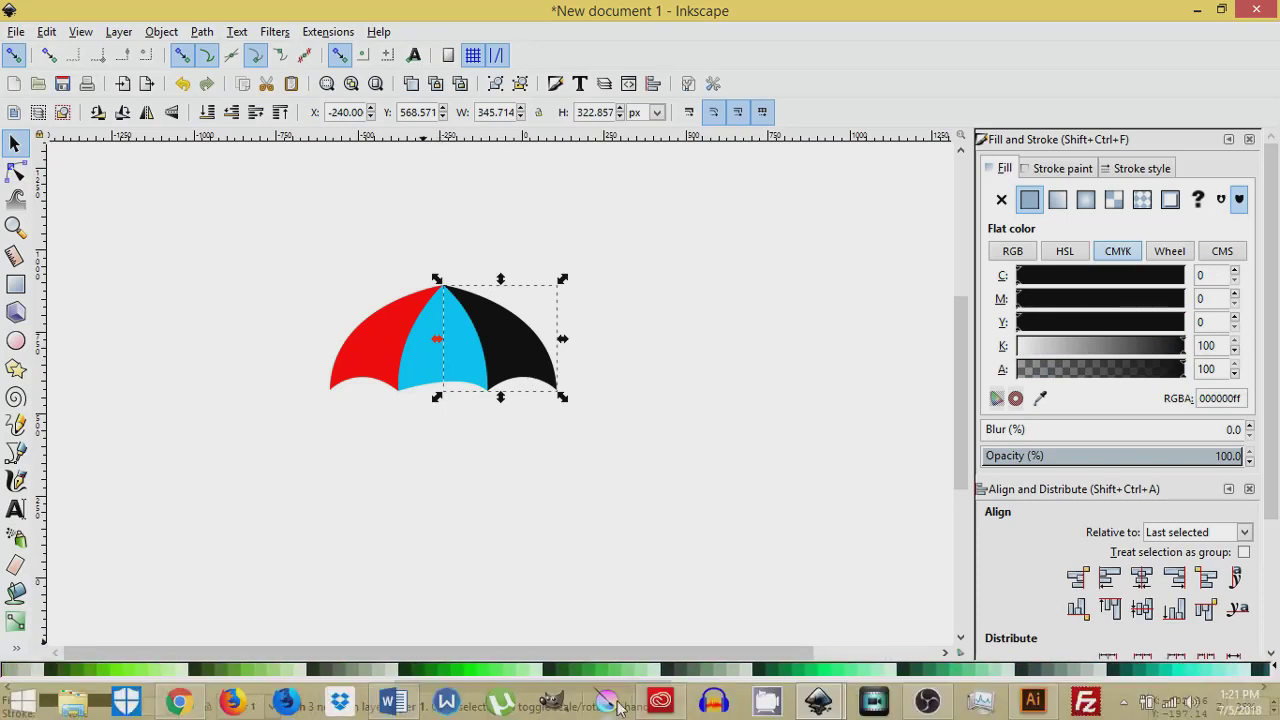
mouse_move(818, 700)
click(740, 637)
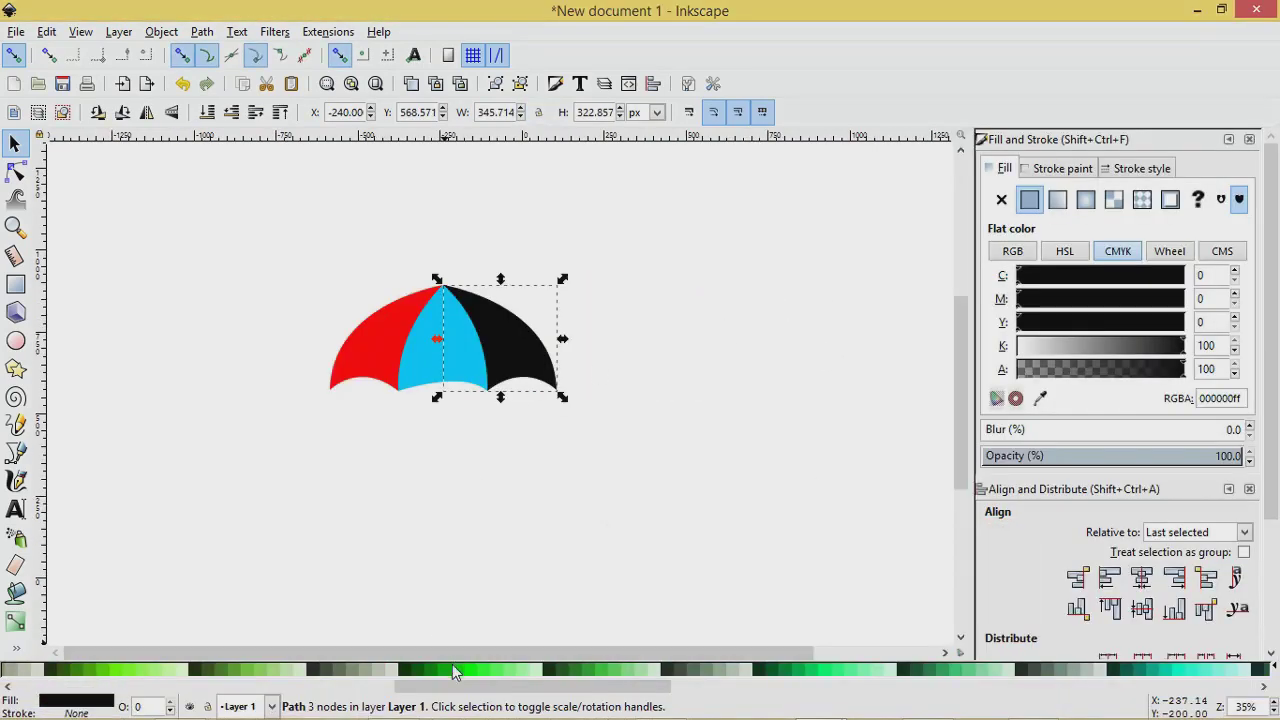
click(458, 668)
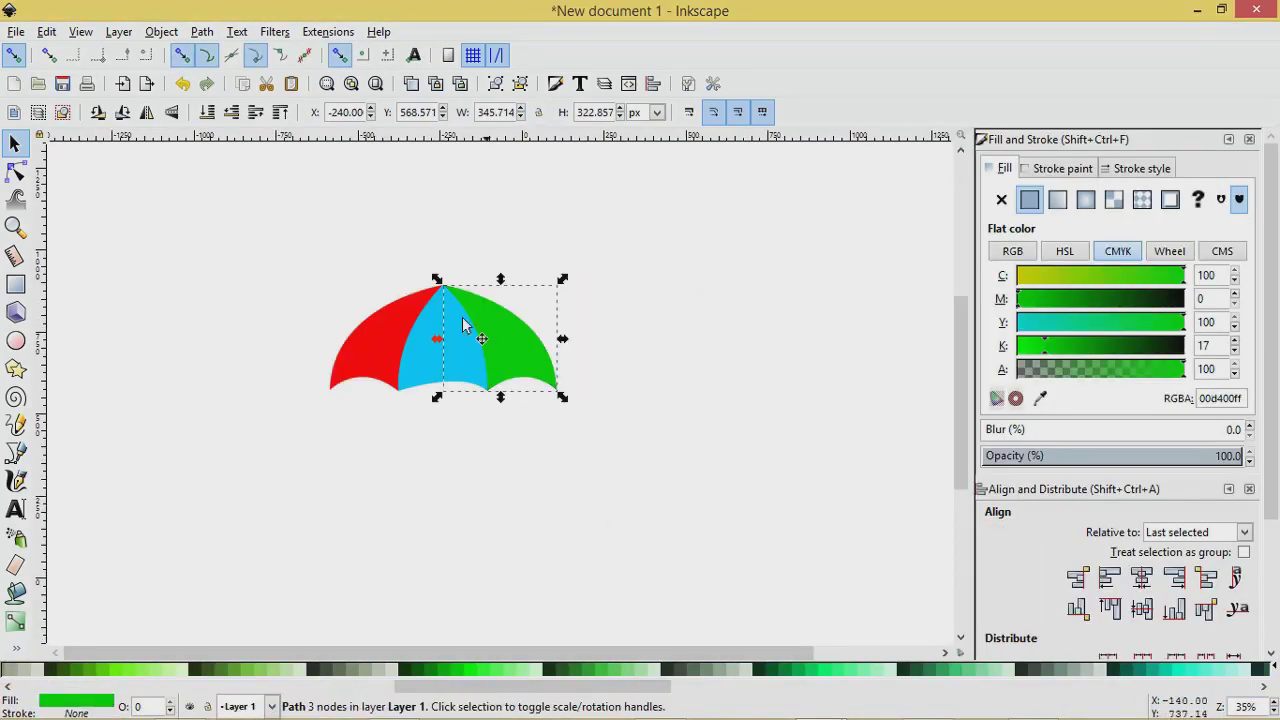
click(386, 514)
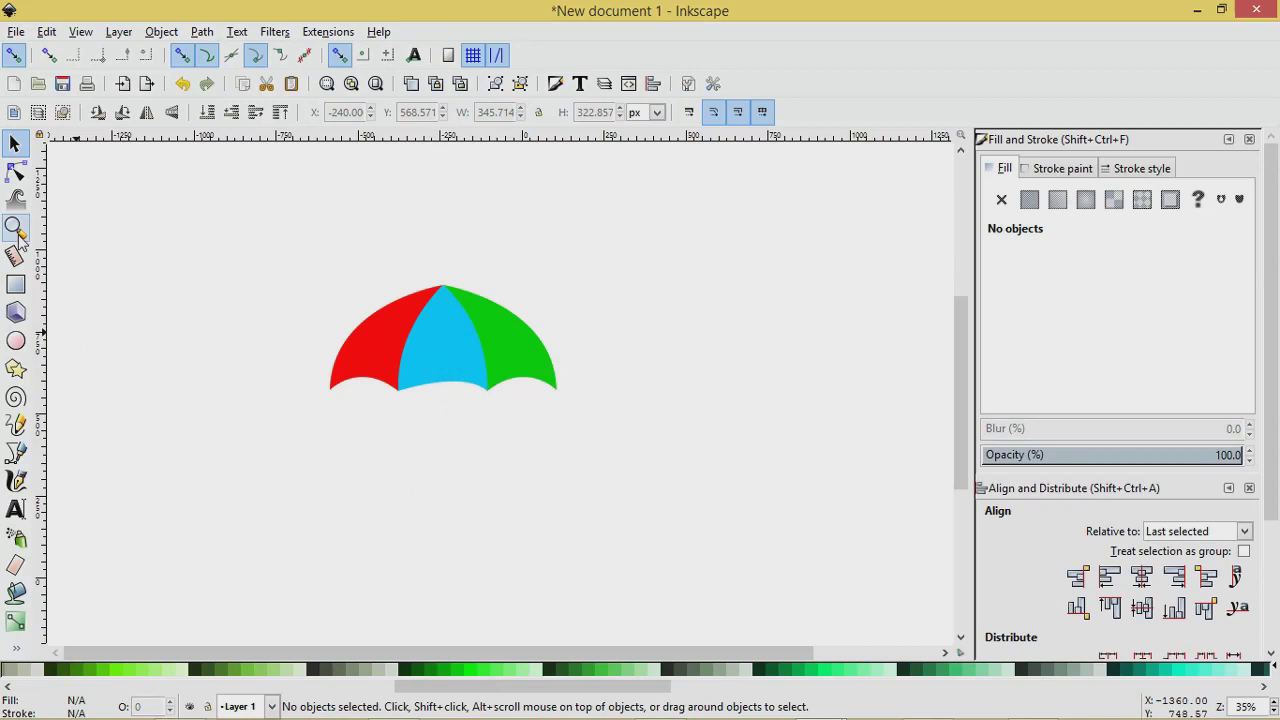
Draw a green circle about 326 px in diameter to the left of the umbrella.
click(17, 341)
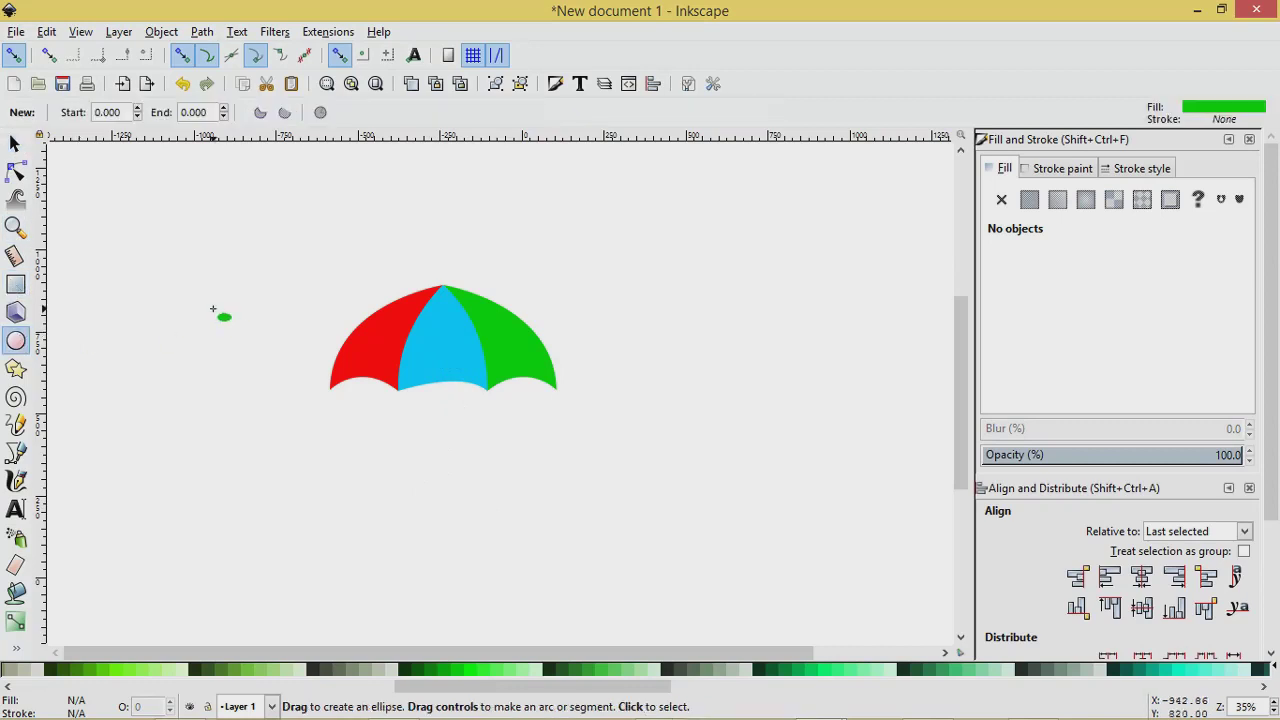
key(space)
drag(217, 280, 479, 286)
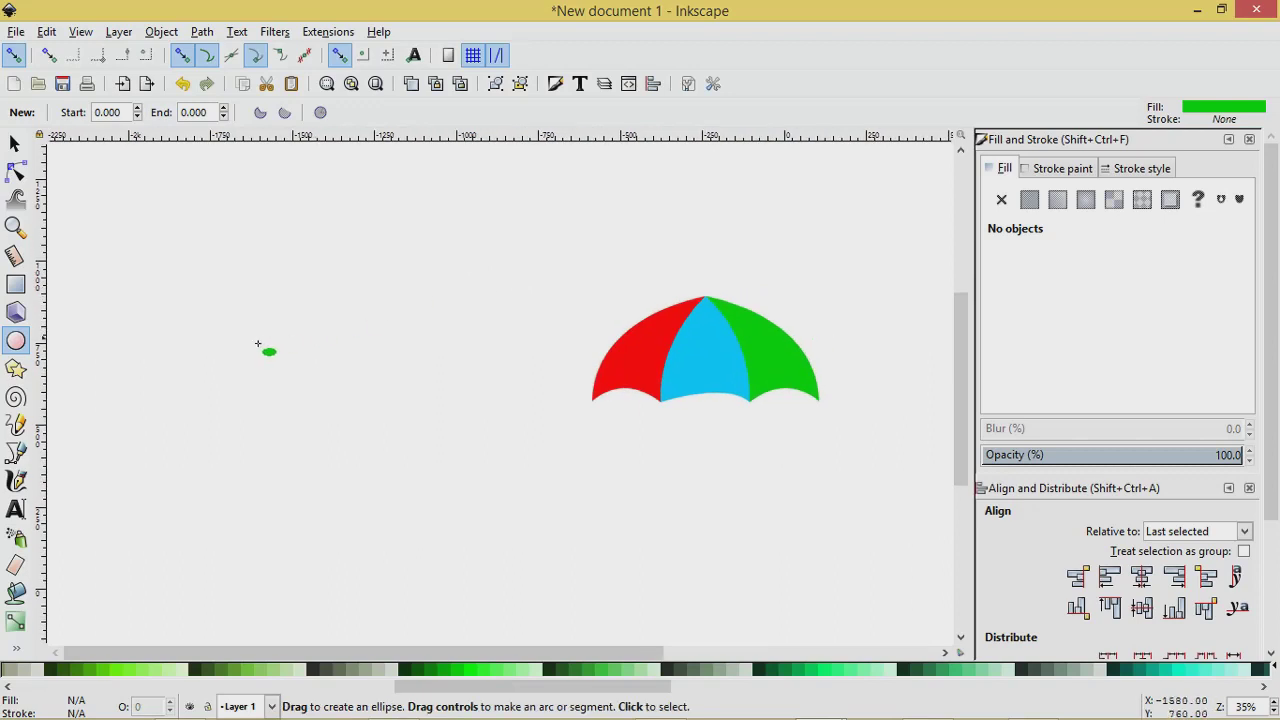
drag(402, 313, 463, 366)
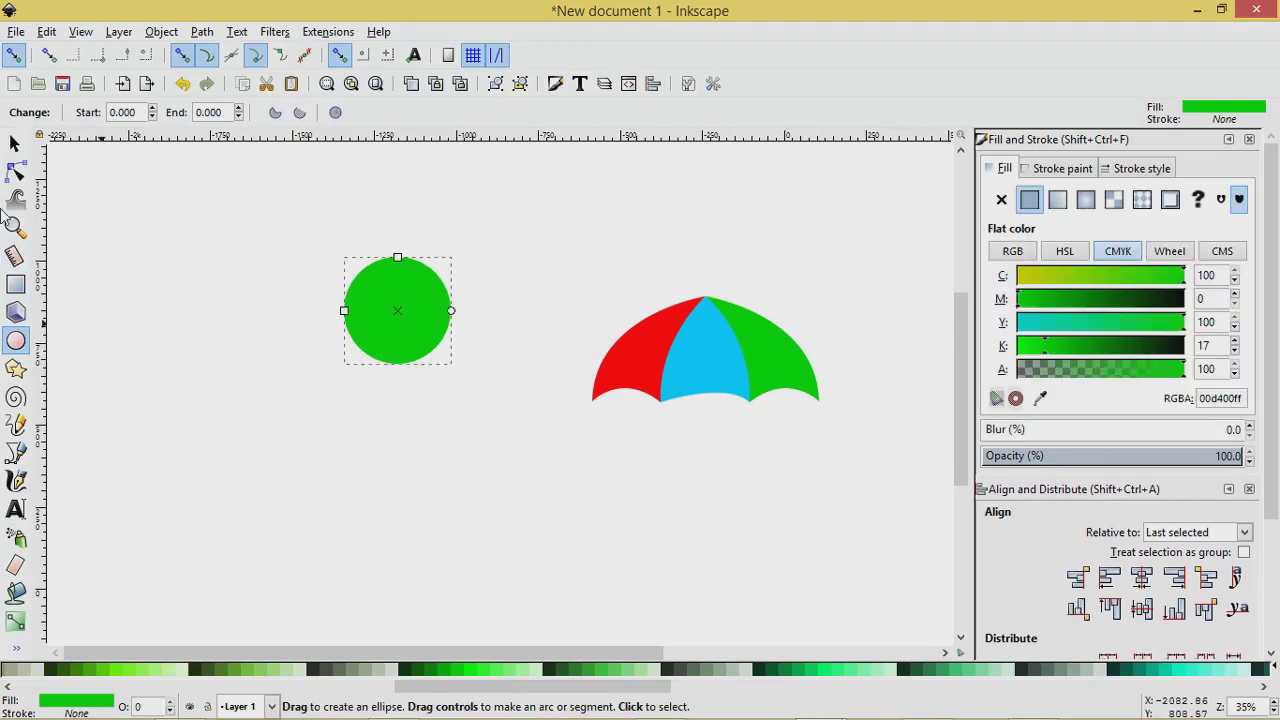
Duplicate the circle, colour the copy darker green 00aa44 and shrink it about its centre to about 217 px.
click(14, 143)
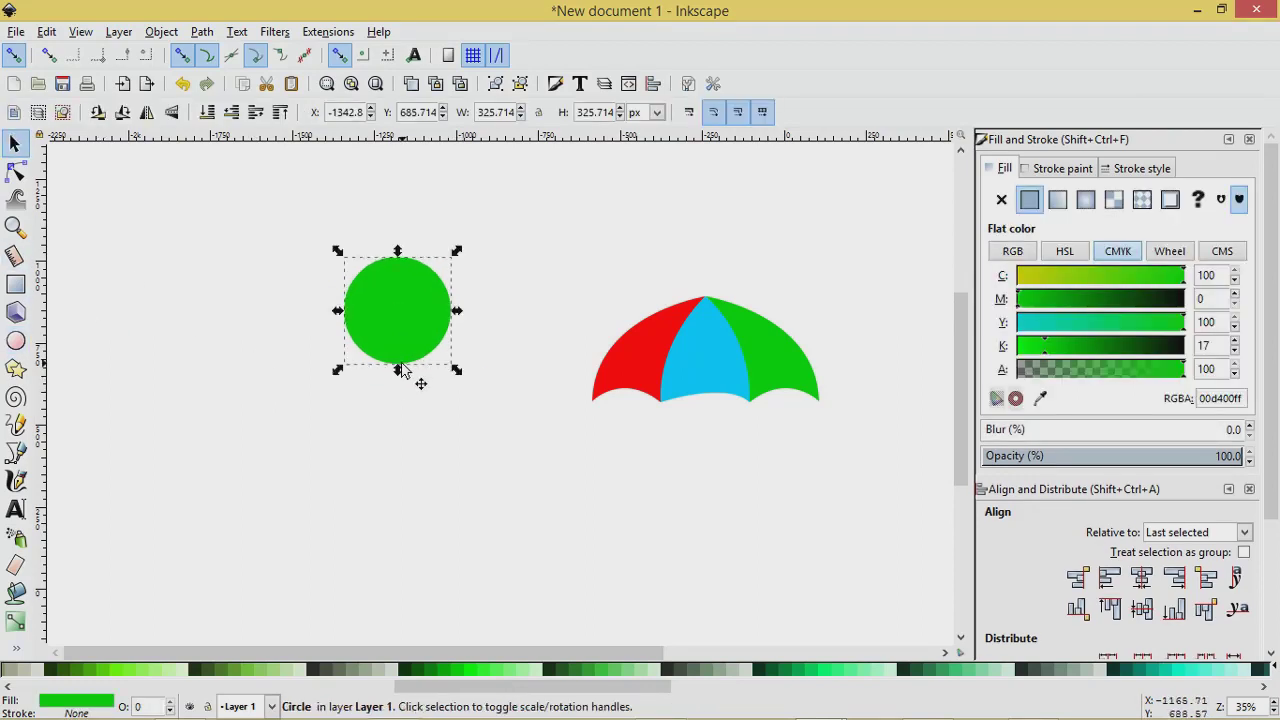
click(800, 674)
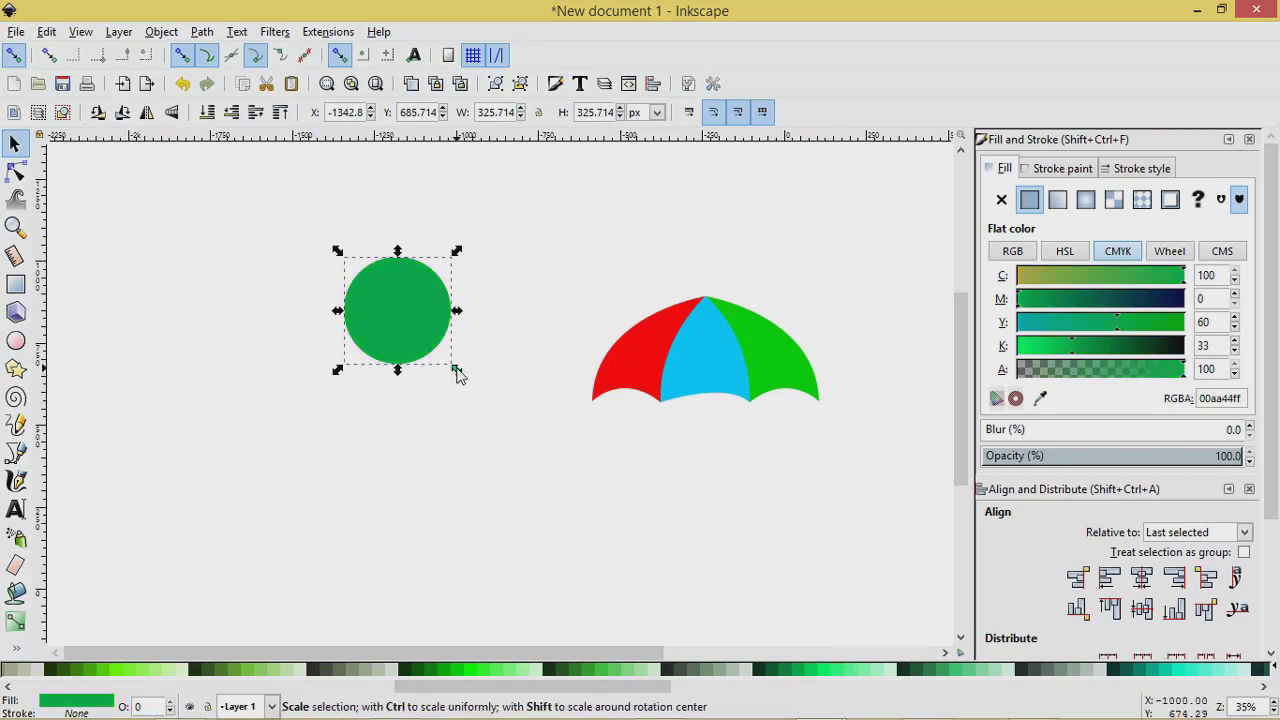
drag(457, 372, 437, 363)
click(377, 531)
scroll(374, 526, up, 2)
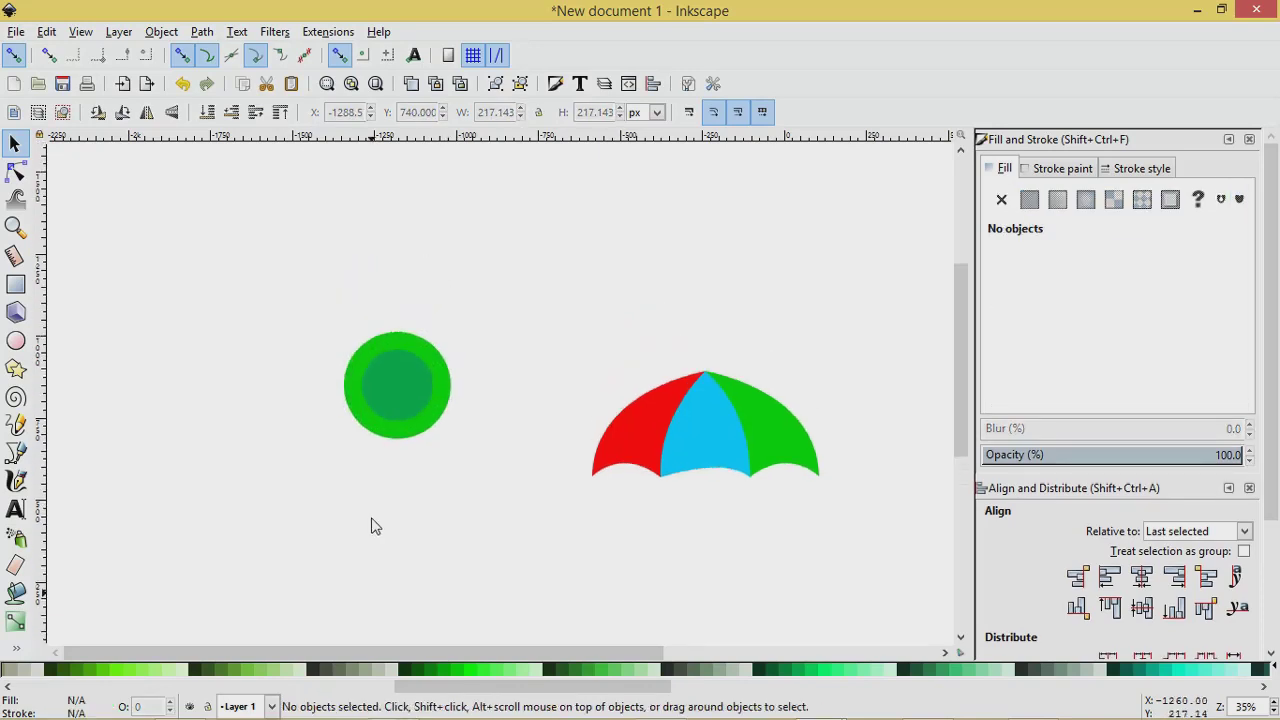
scroll(375, 527, up, 1)
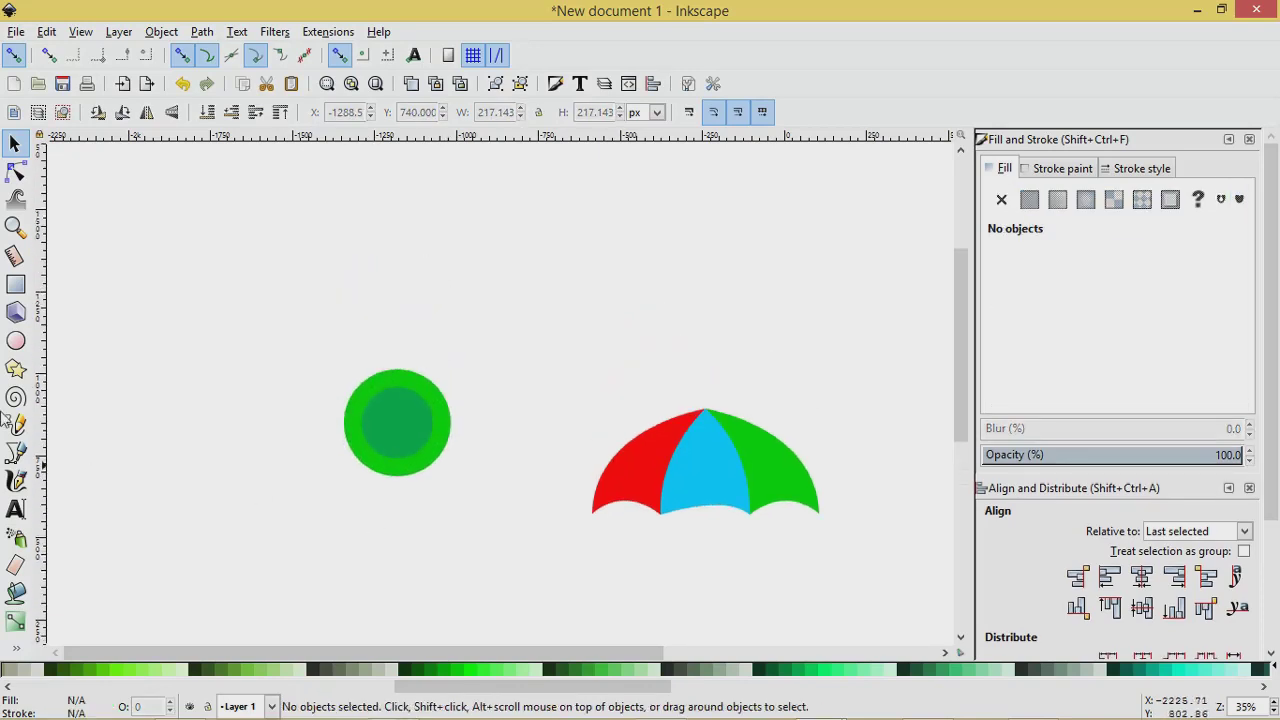
Draw a narrow vertical rectangle about 77 px wide and 586 px tall, placed above and left of the circles.
click(15, 285)
drag(212, 237, 245, 426)
key(s)
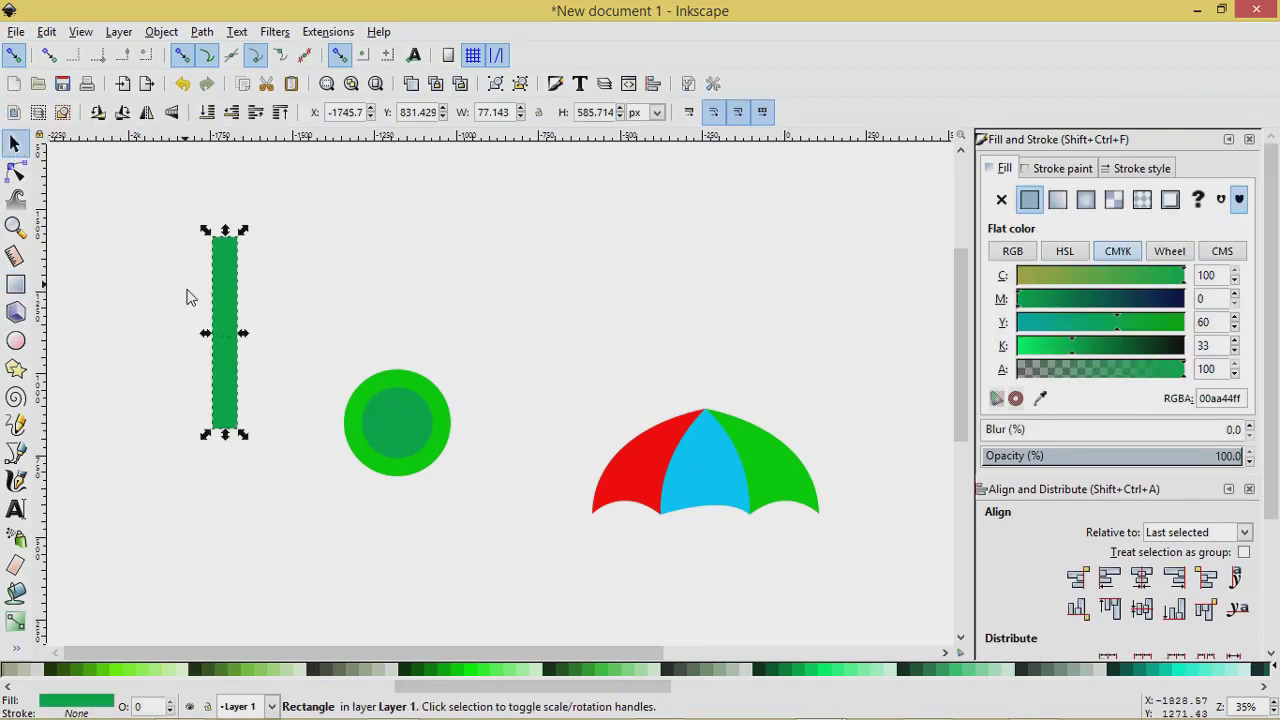
drag(220, 315, 243, 238)
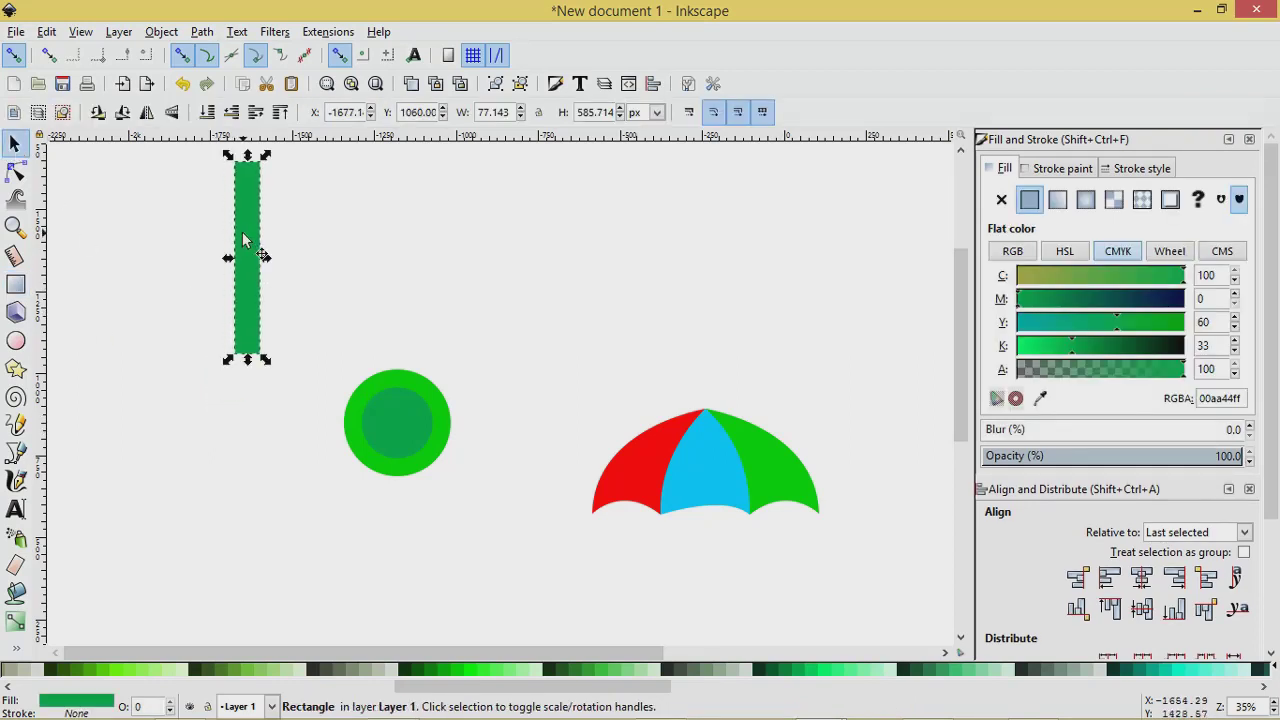
Duplicate the rectangle, snap the copy end to end directly below the original and group both into one long bar.
right_click(243, 240)
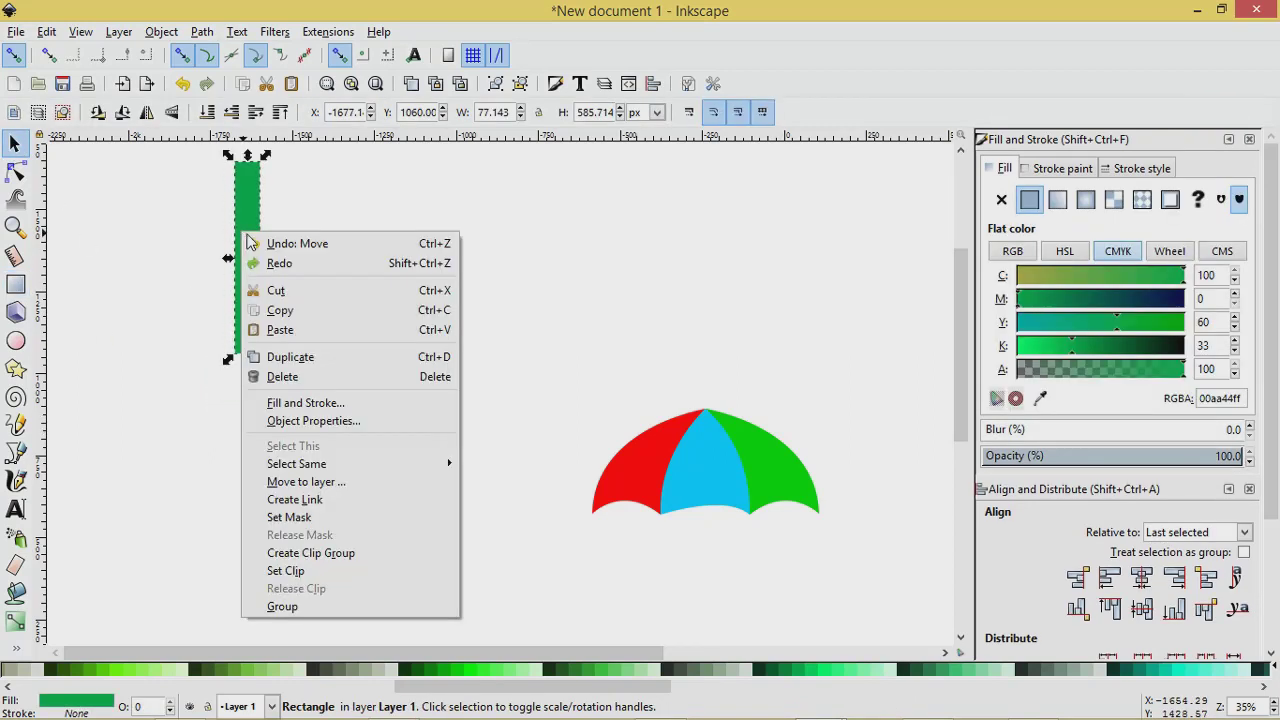
click(290, 355)
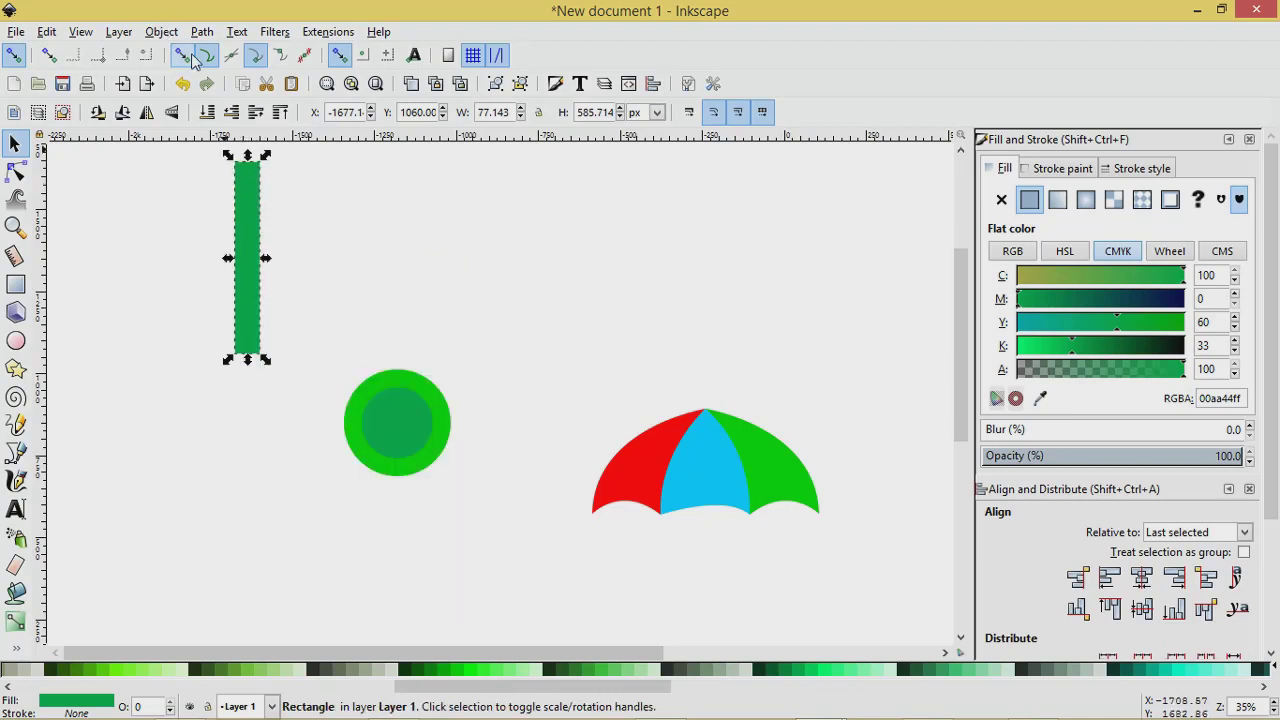
drag(248, 198, 240, 360)
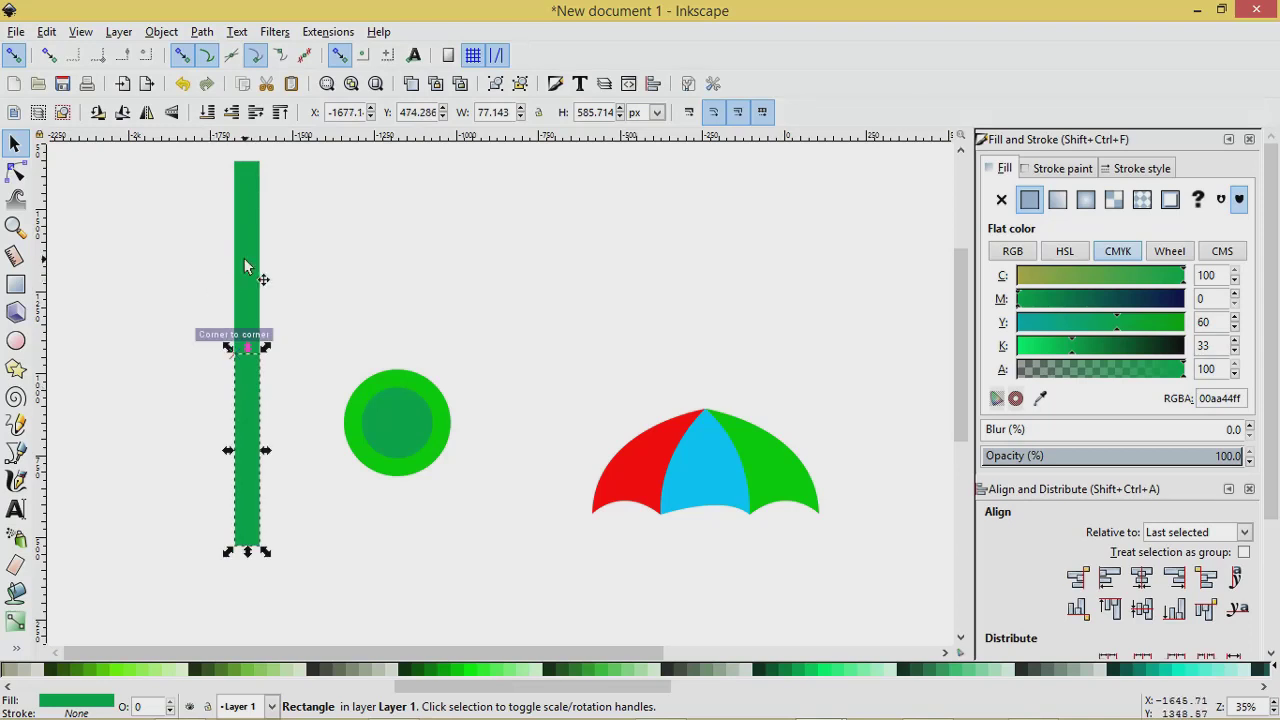
shift+click(244, 264)
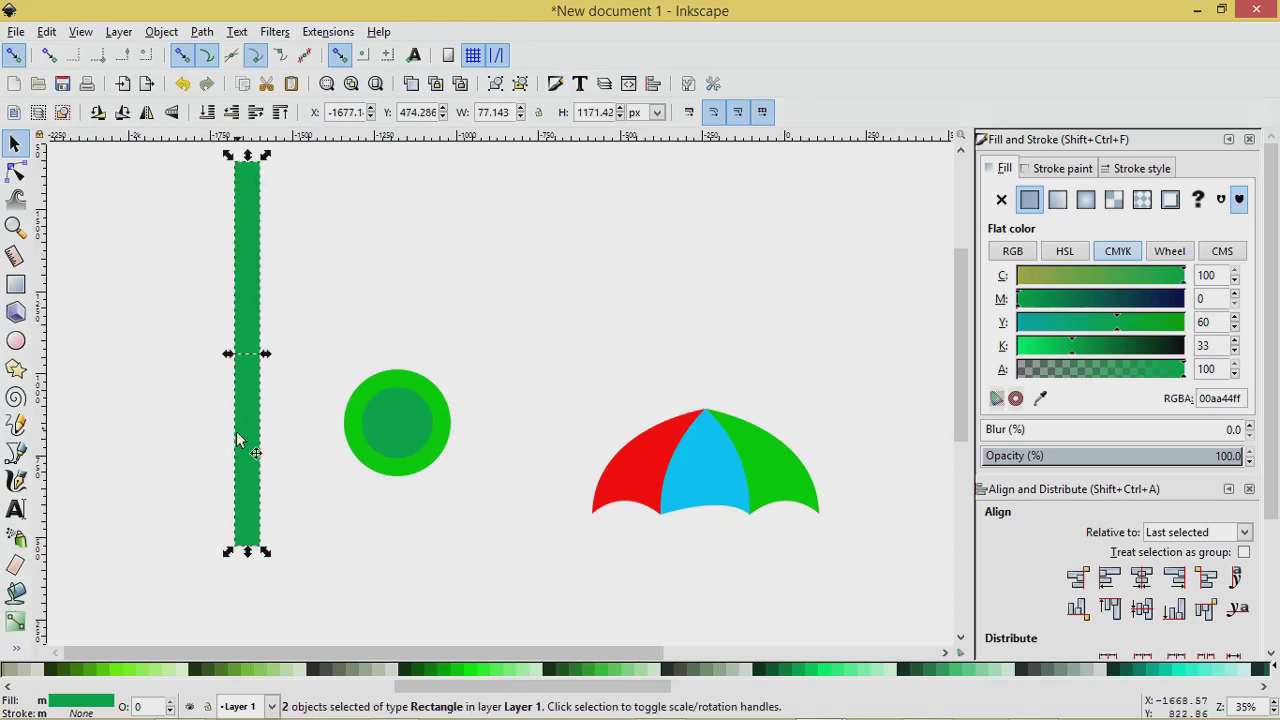
click(497, 88)
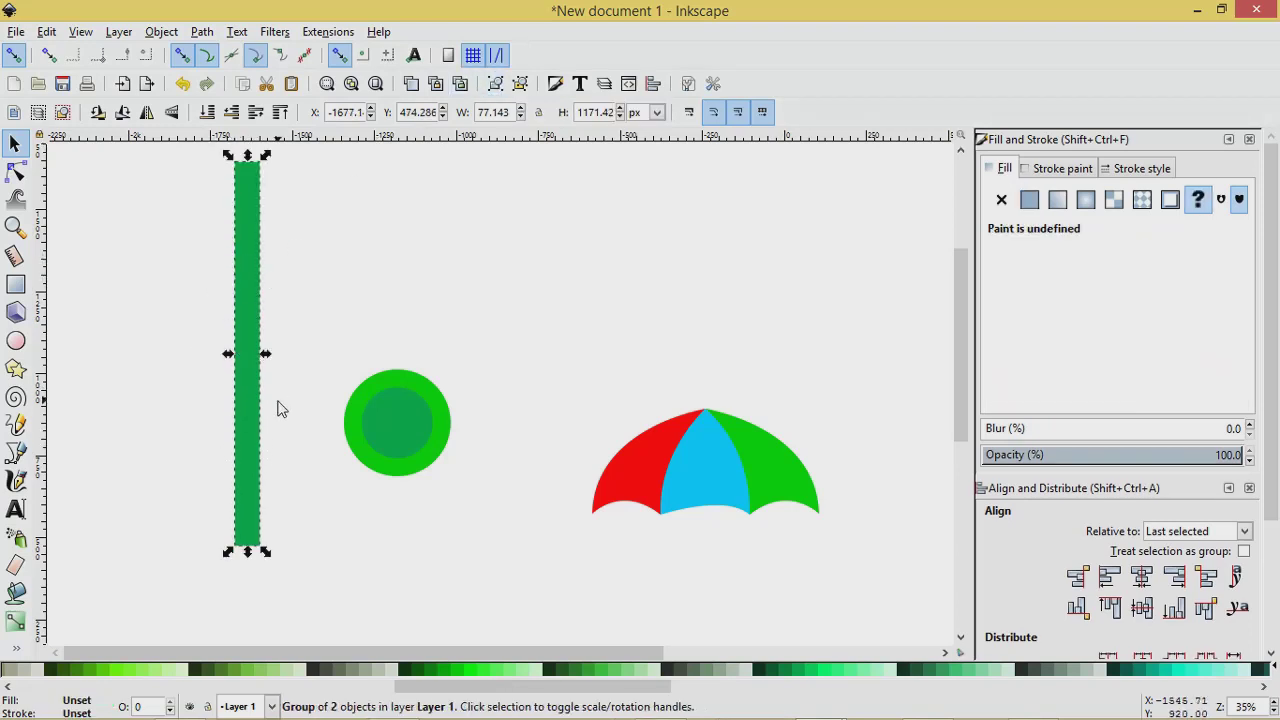
Narrow the grouped bar to about 57 px, place it over the large circle's left edge, and select the large circle.
drag(266, 358, 354, 377)
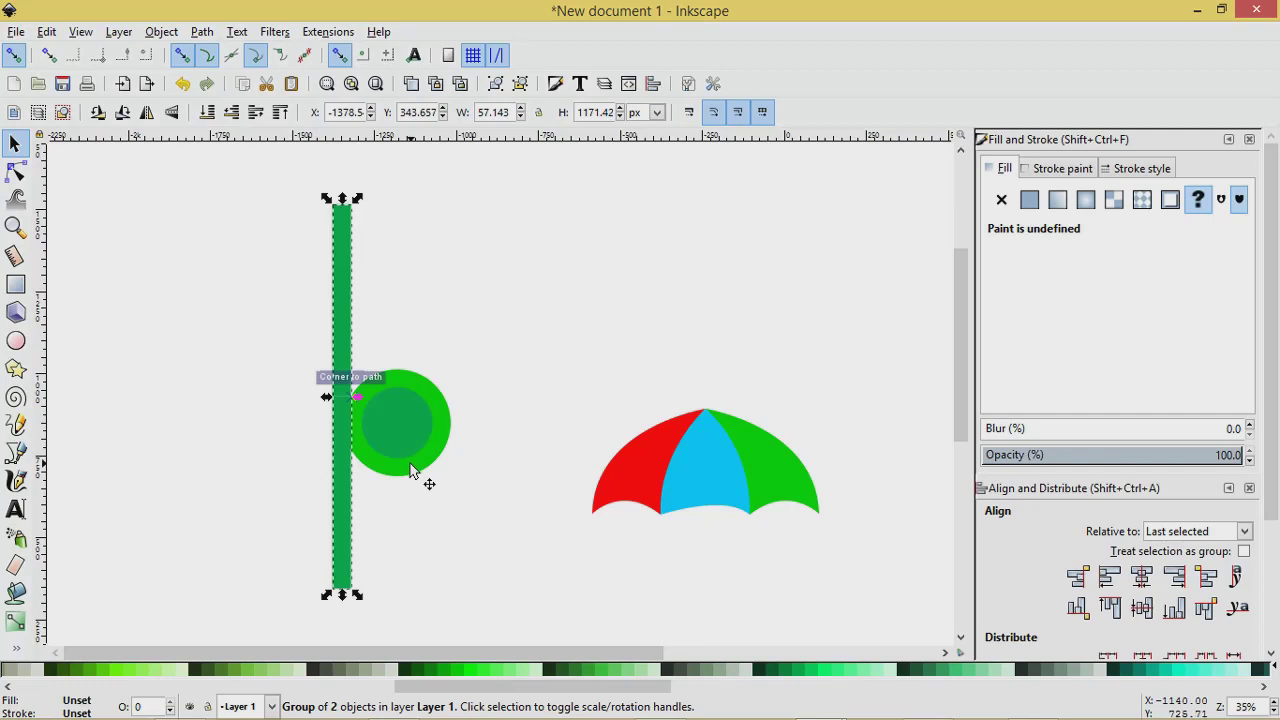
shift+click(412, 467)
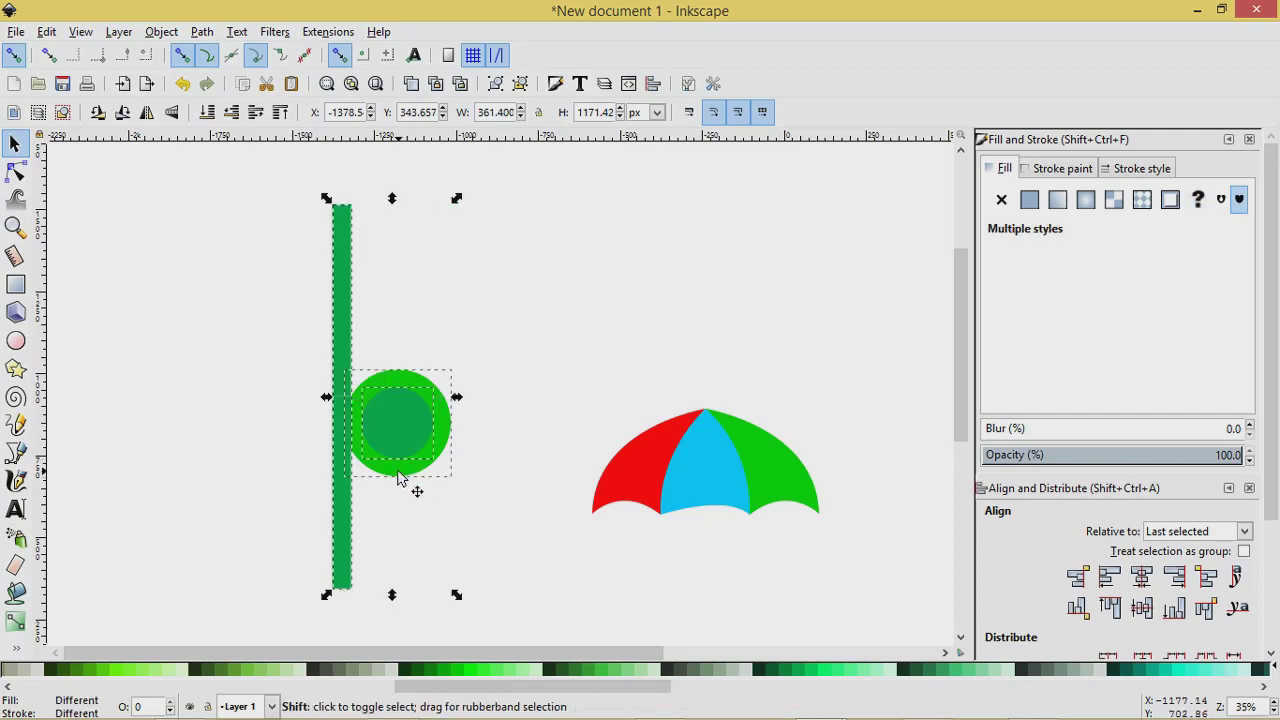
click(437, 490)
click(420, 476)
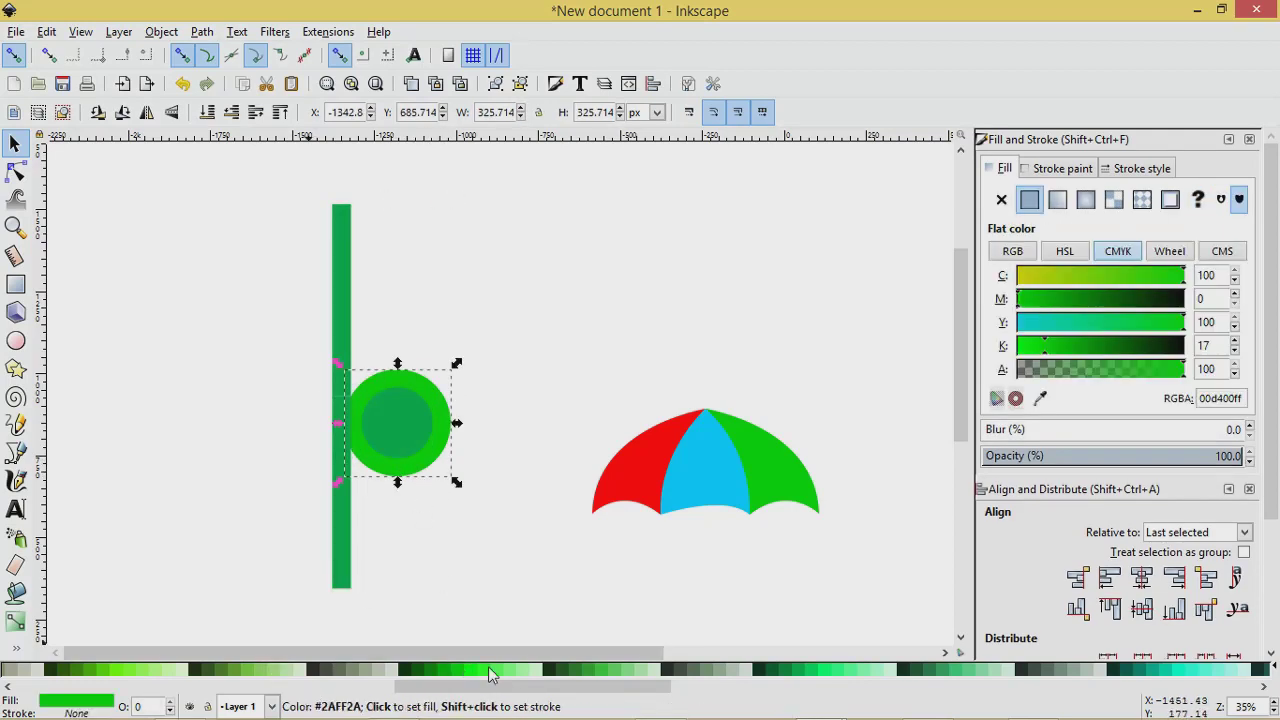
Recolour the large circle behind the dark green one to red.
drag(450, 686, 175, 686)
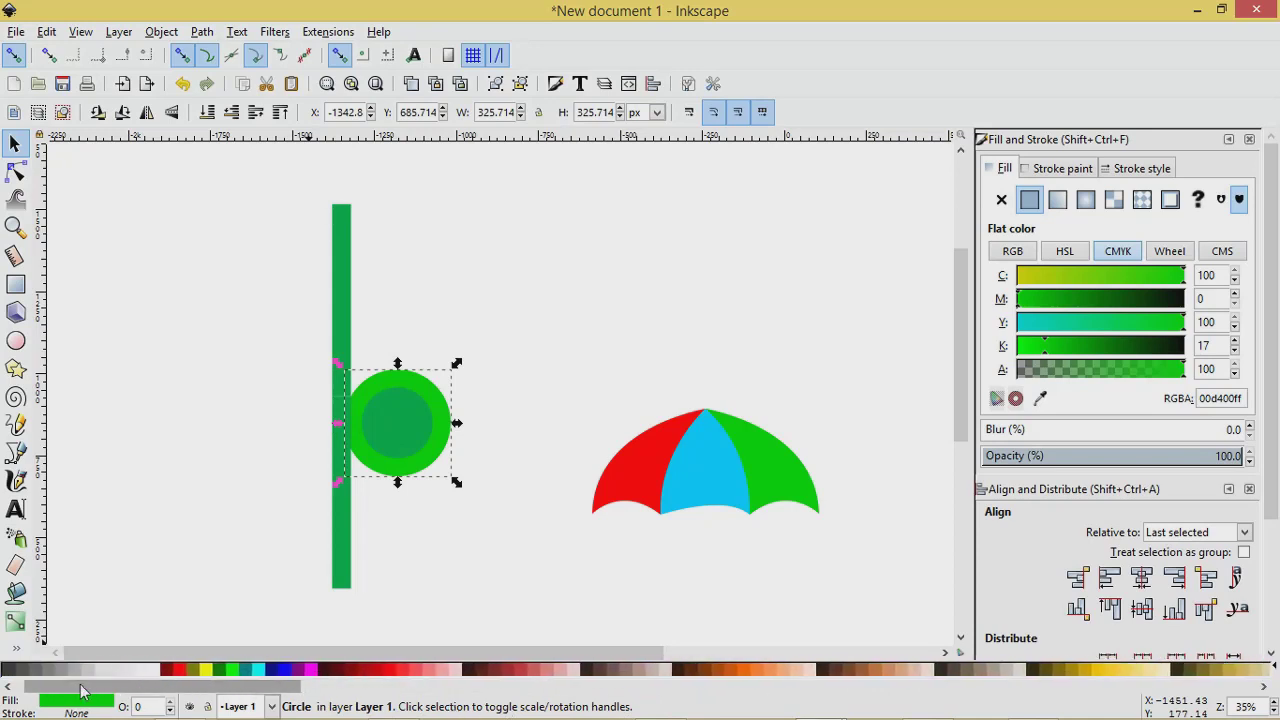
click(170, 669)
click(237, 529)
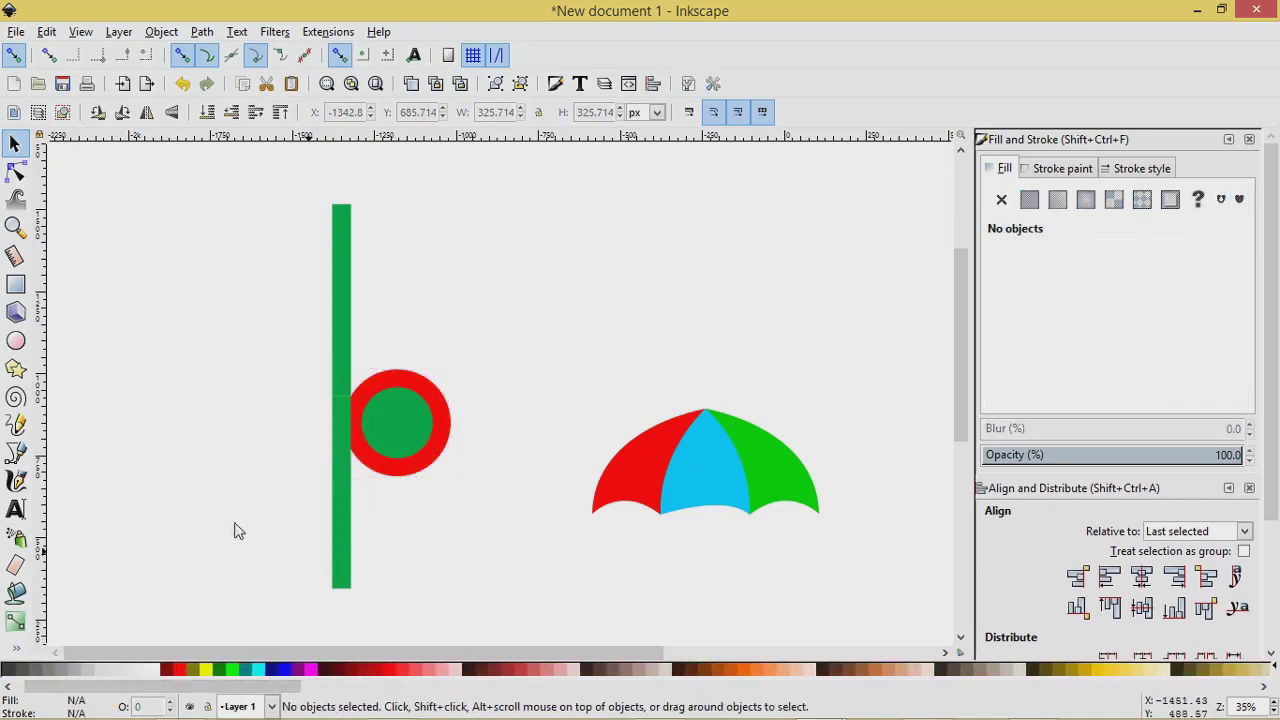
Align the long bar to the large red circle, centring it vertically and matching their left edges.
click(342, 328)
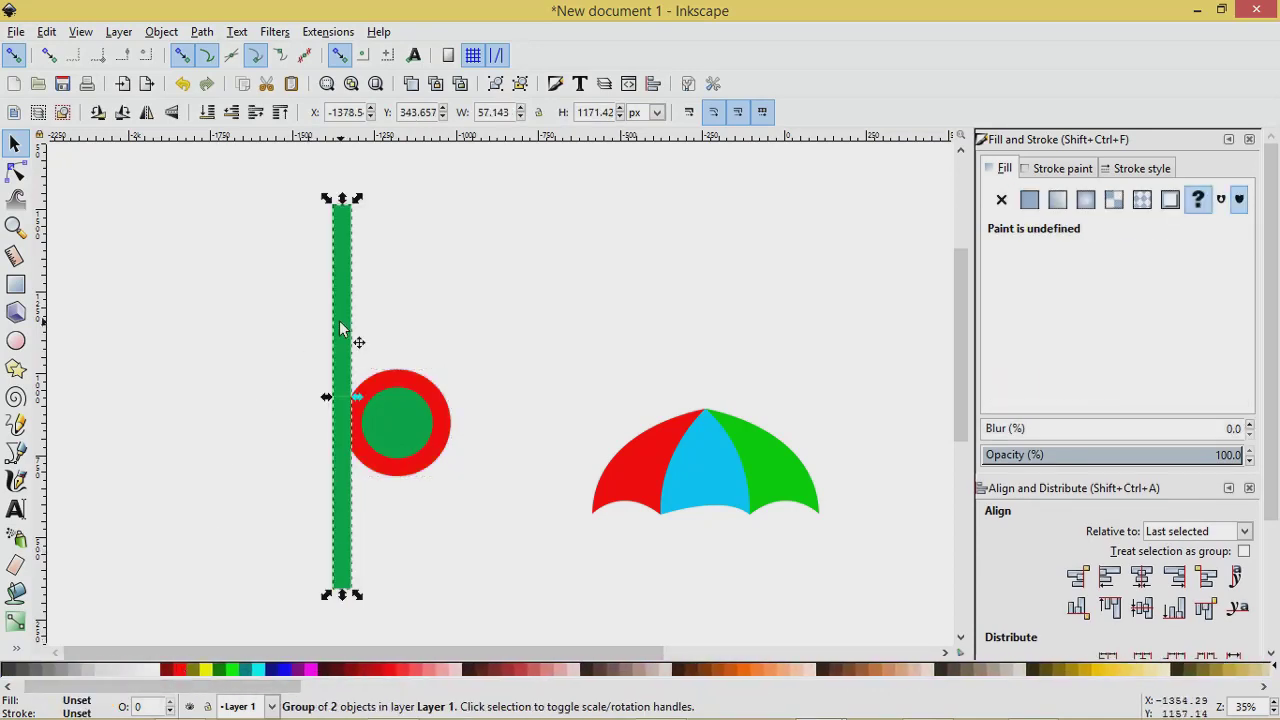
shift+click(400, 480)
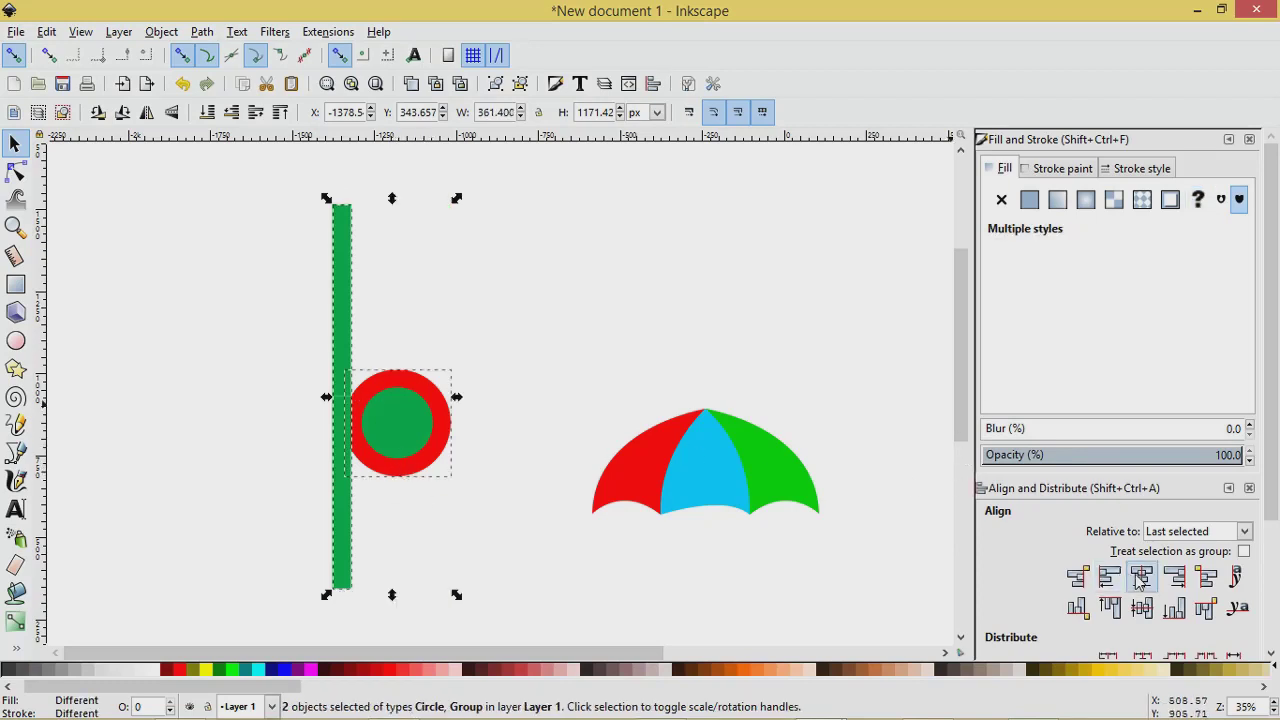
click(1142, 608)
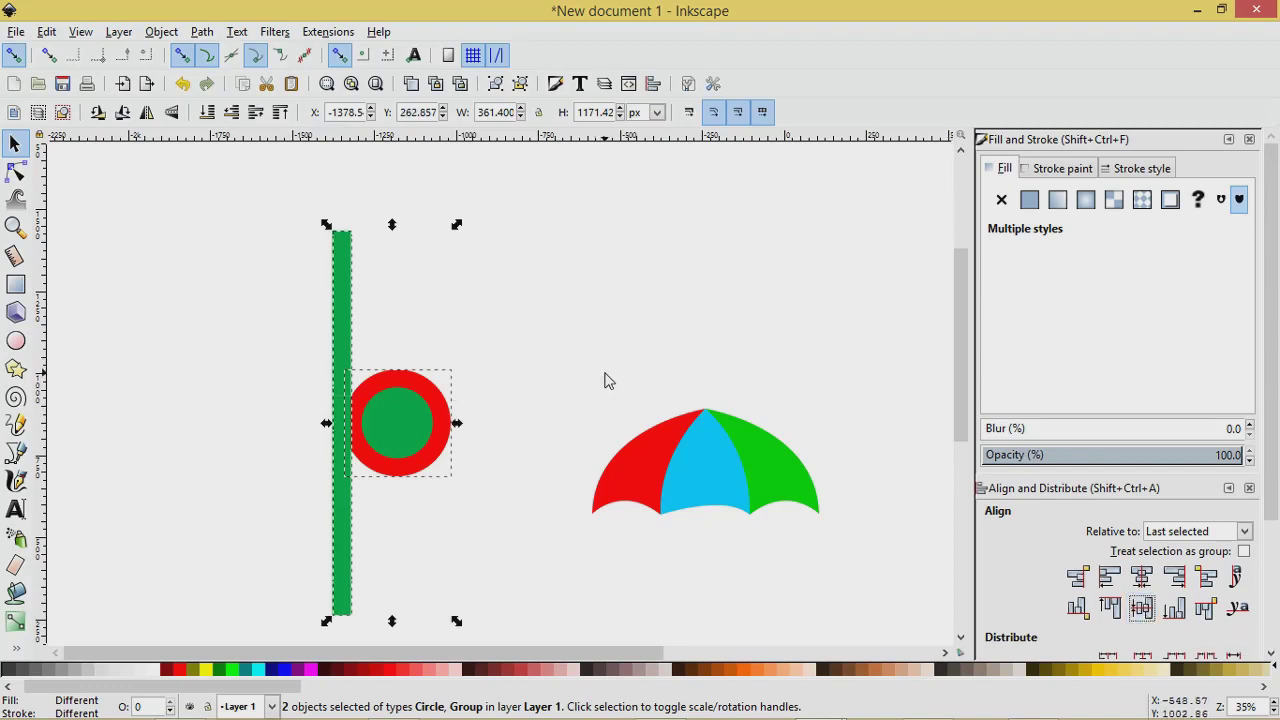
click(1108, 578)
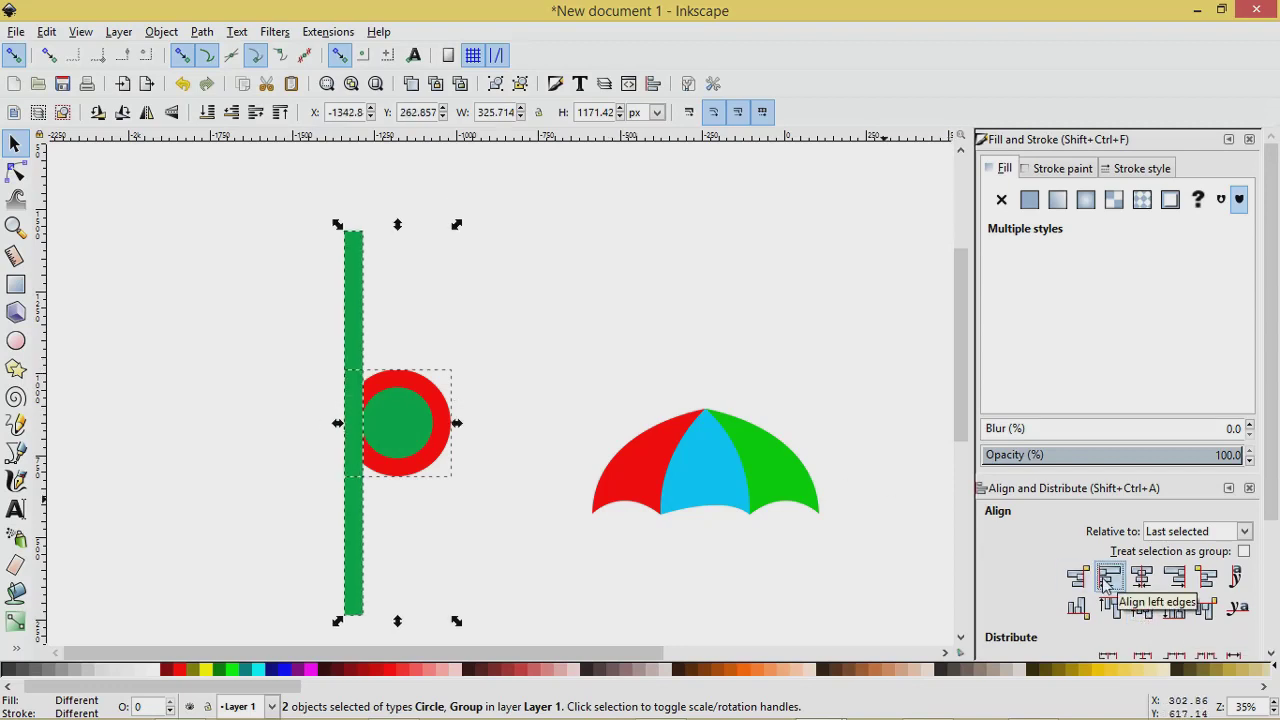
click(706, 335)
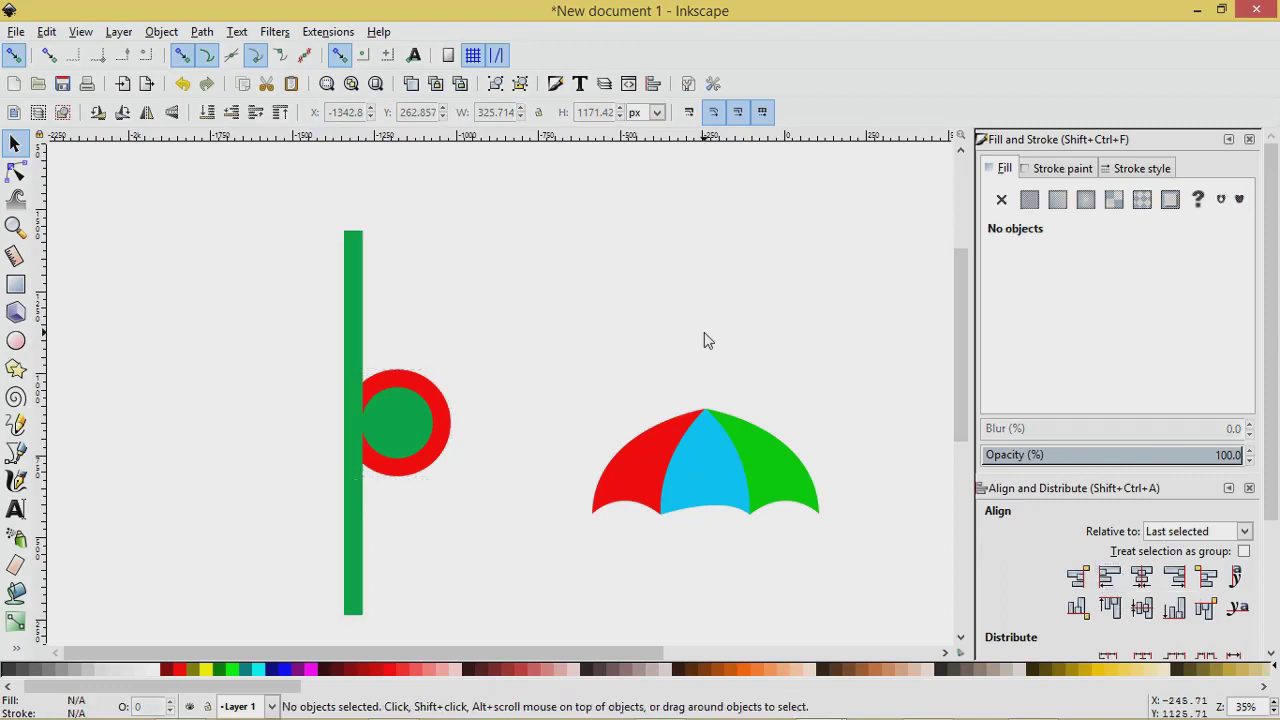
Ungroup the long bar and delete its lower rectangle.
click(350, 305)
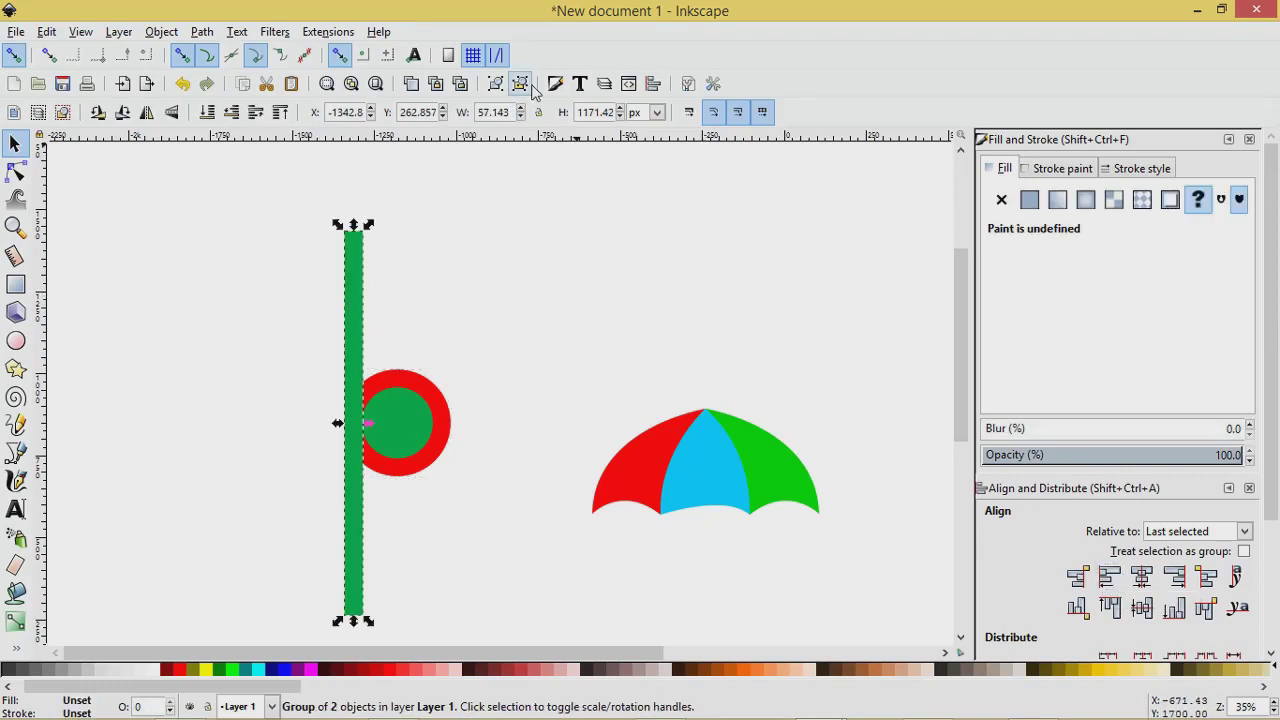
click(517, 276)
click(352, 556)
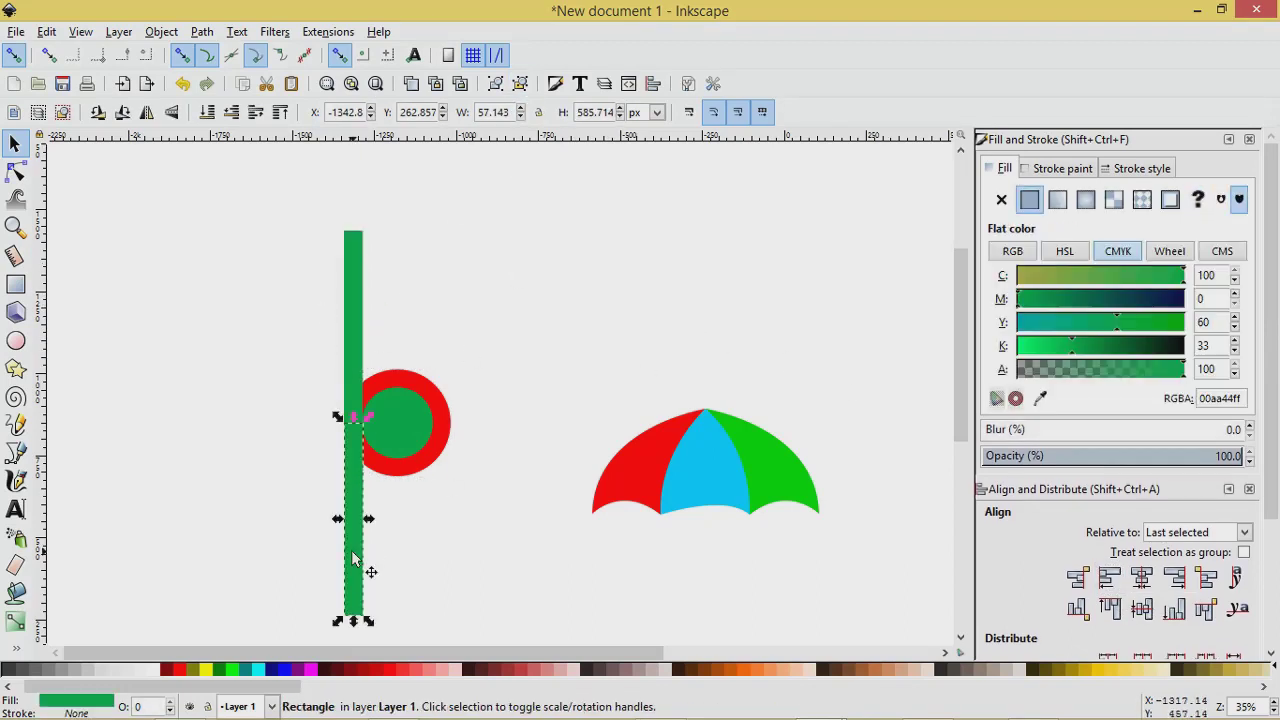
key(Delete)
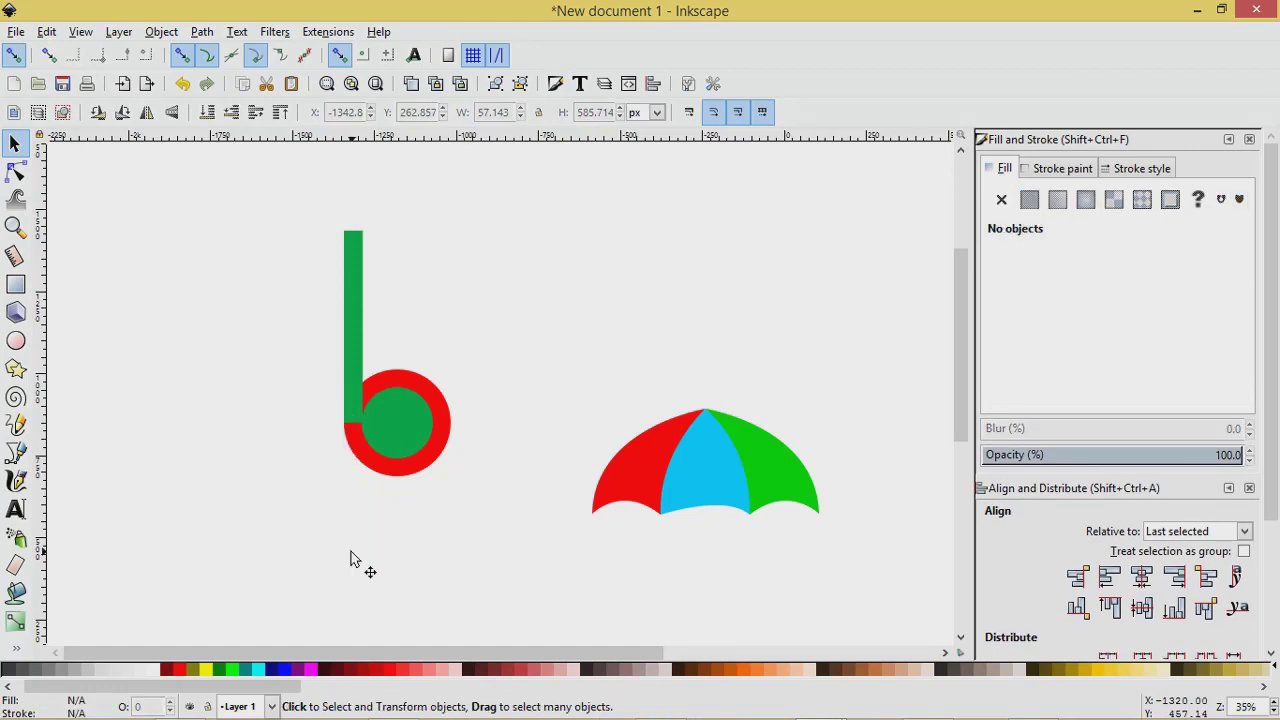
Draw a wide red rectangle about 777 by 260 px over the circles' upper half and set its opacity to about 47%.
click(17, 287)
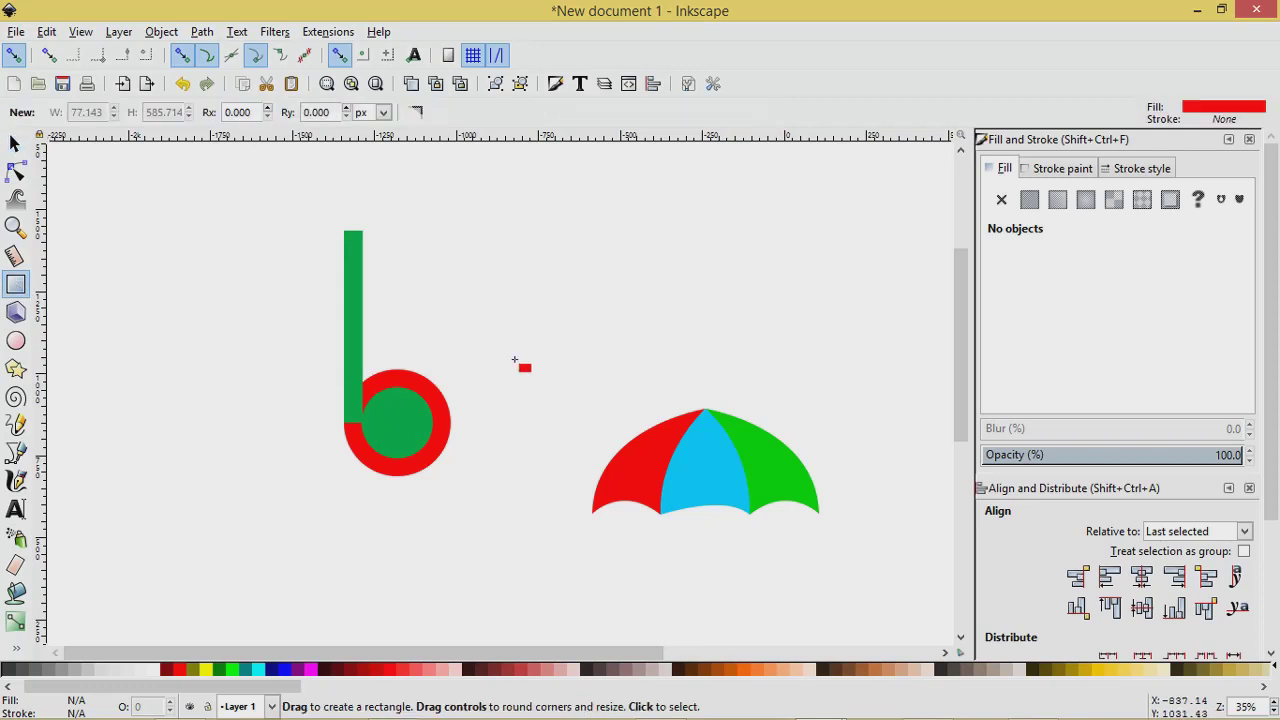
drag(277, 328, 532, 413)
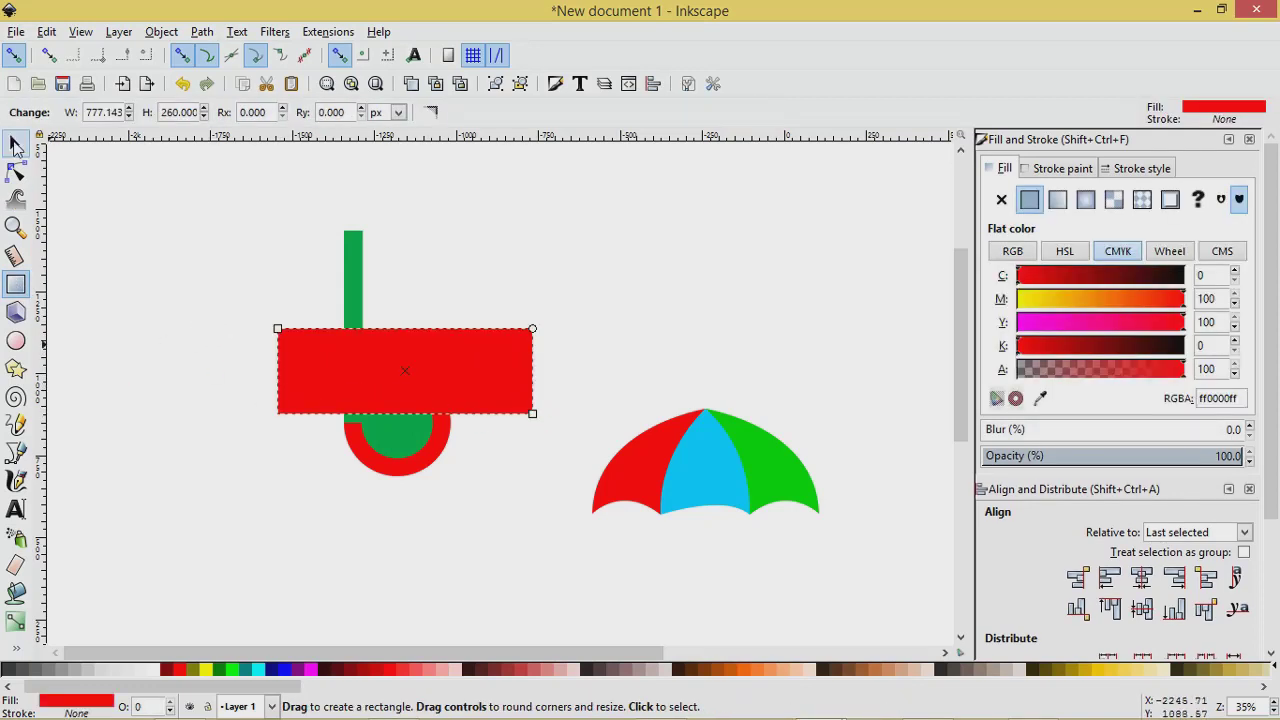
click(15, 143)
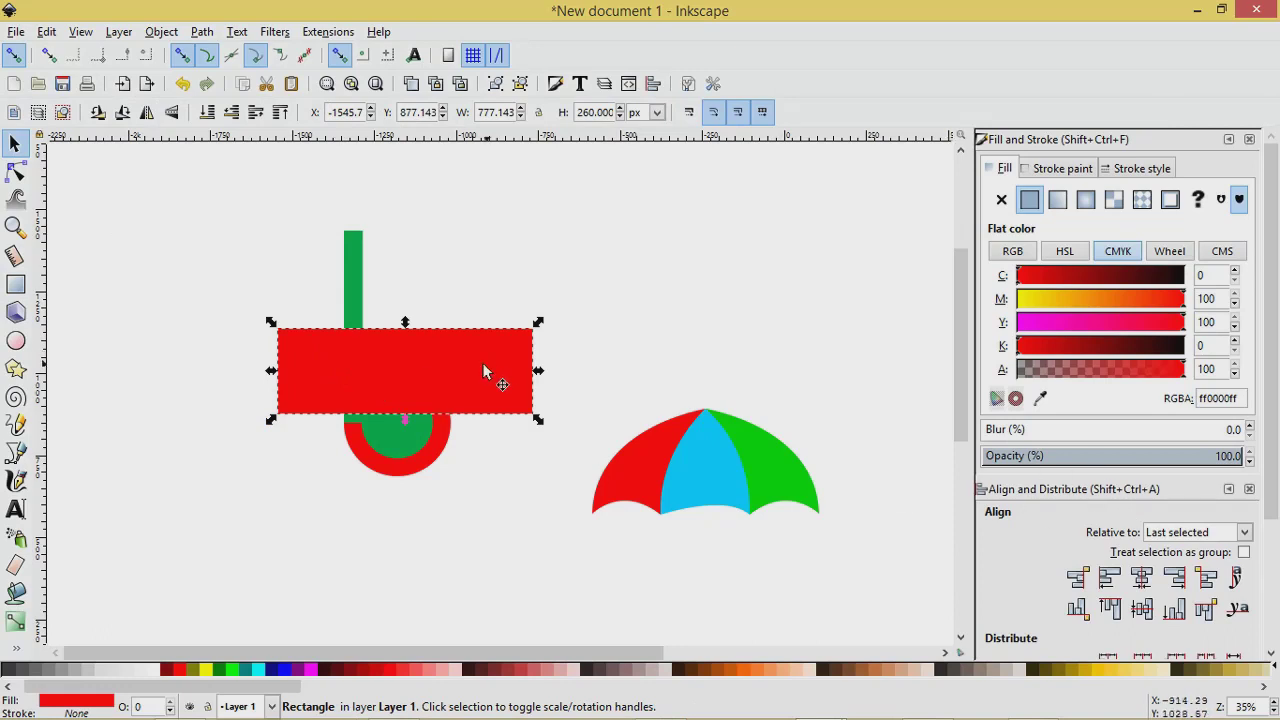
click(1105, 459)
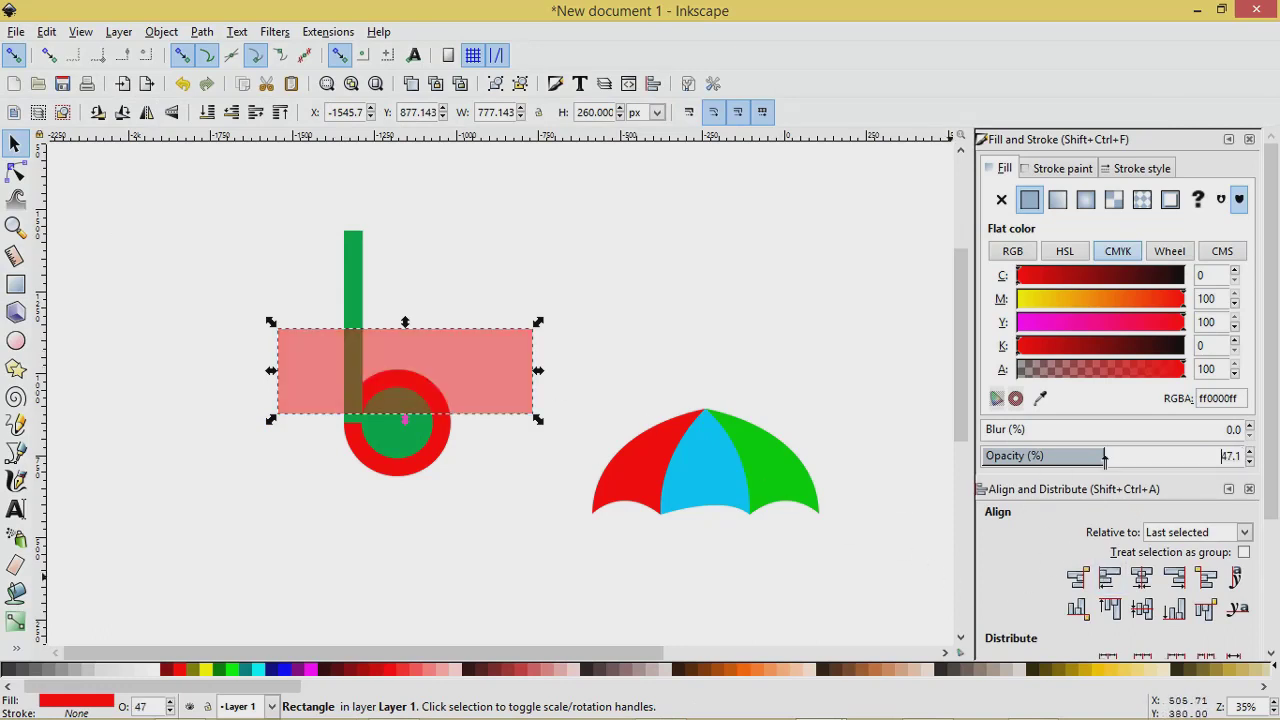
Duplicate the translucent rectangle, snap the copy directly below the original and group the two.
ctrl+scroll(556, 437, up, 1)
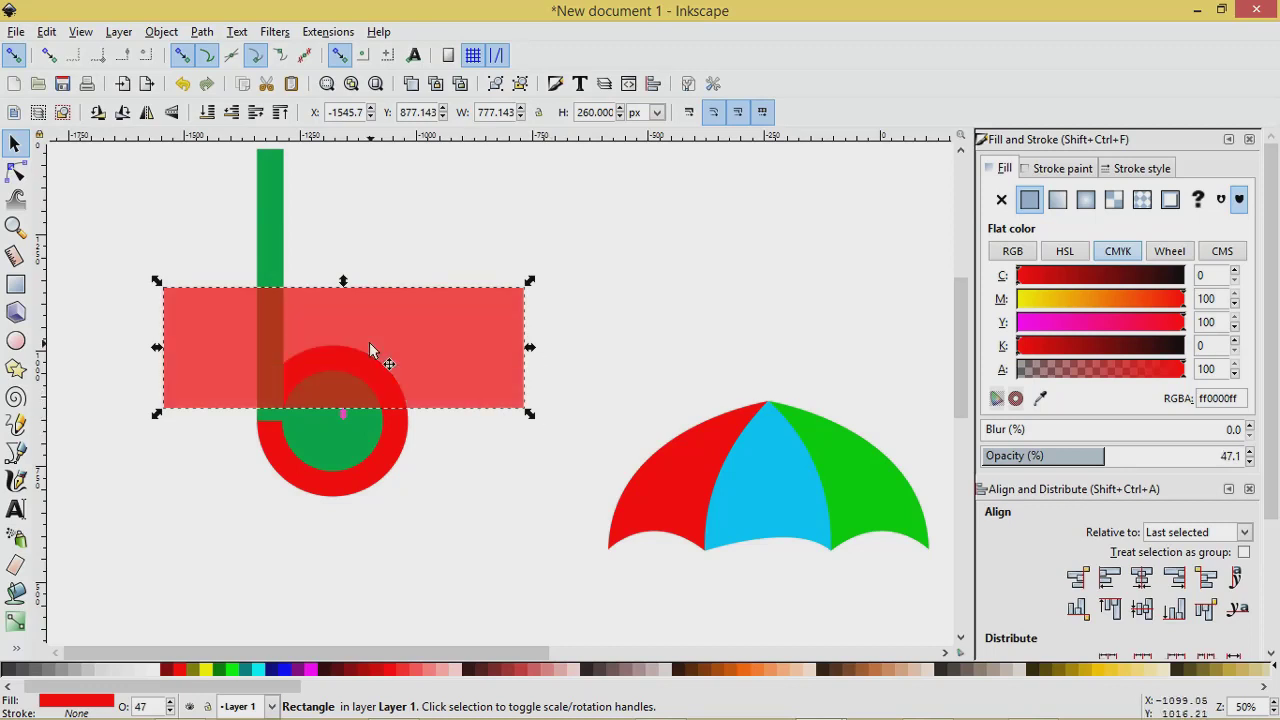
drag(349, 369, 302, 422)
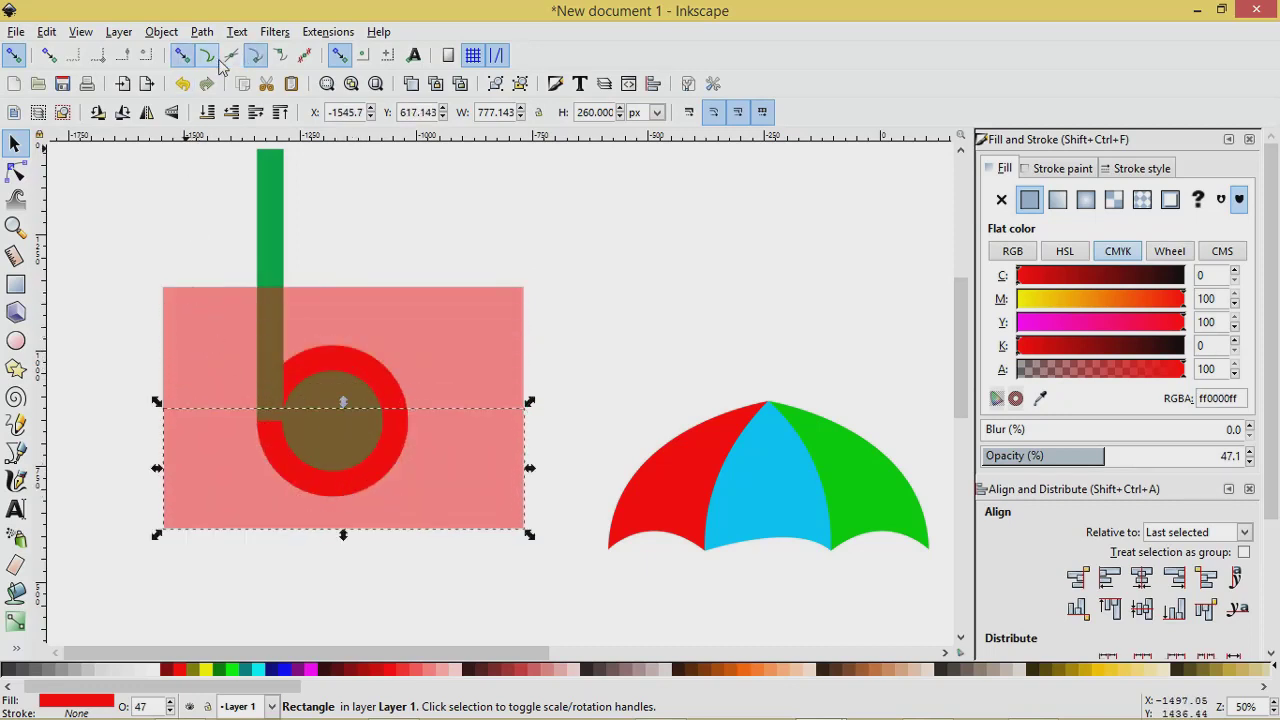
shift+click(188, 325)
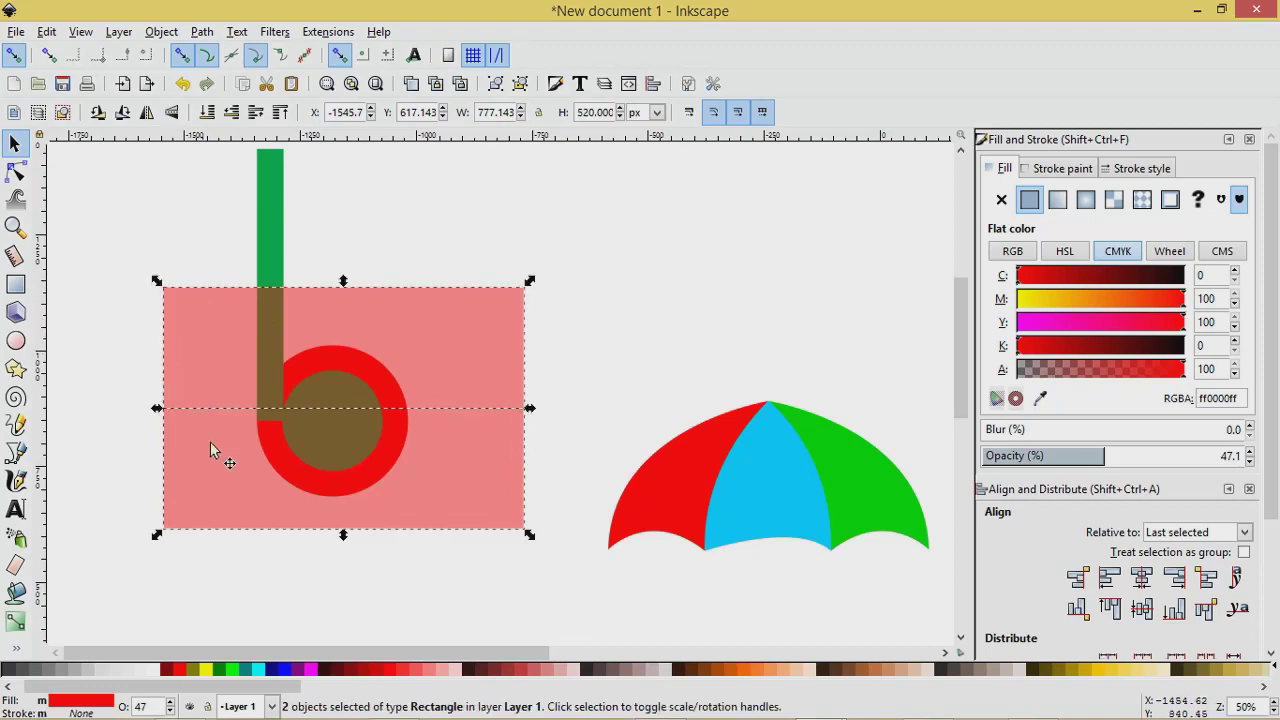
click(495, 83)
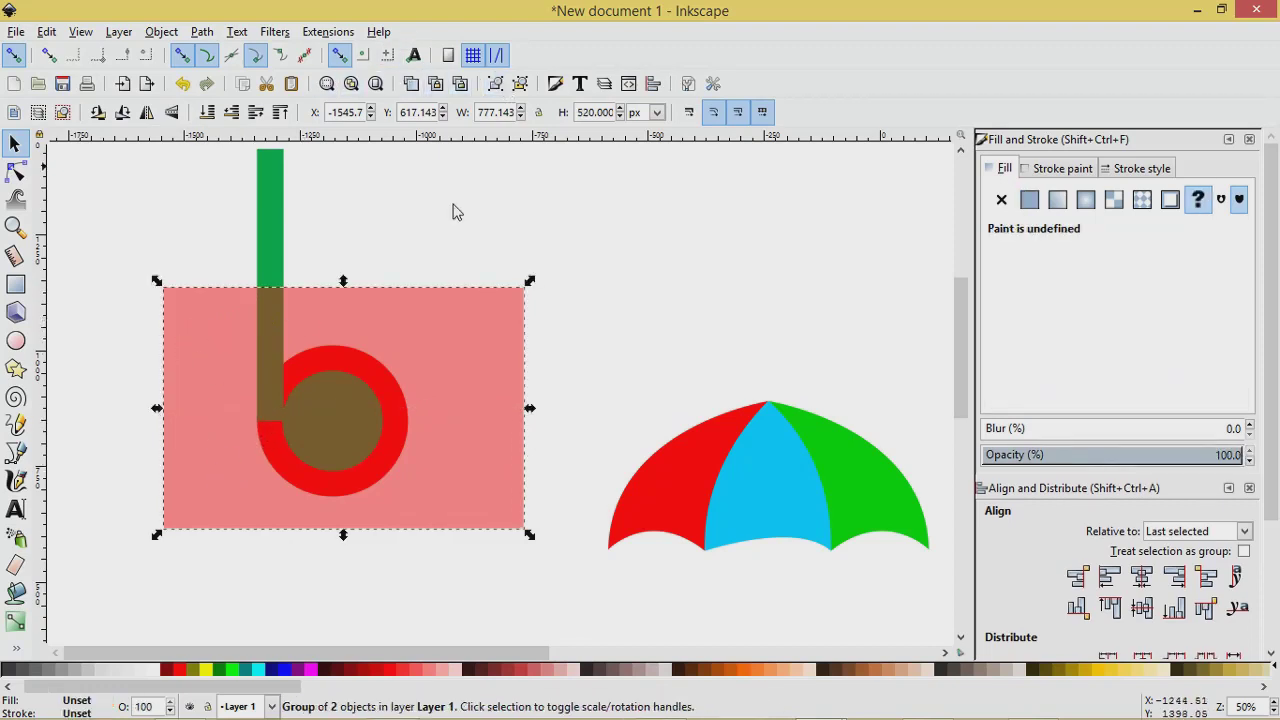
Centre the rectangle group horizontally and vertically on the large red circle.
key(alt)
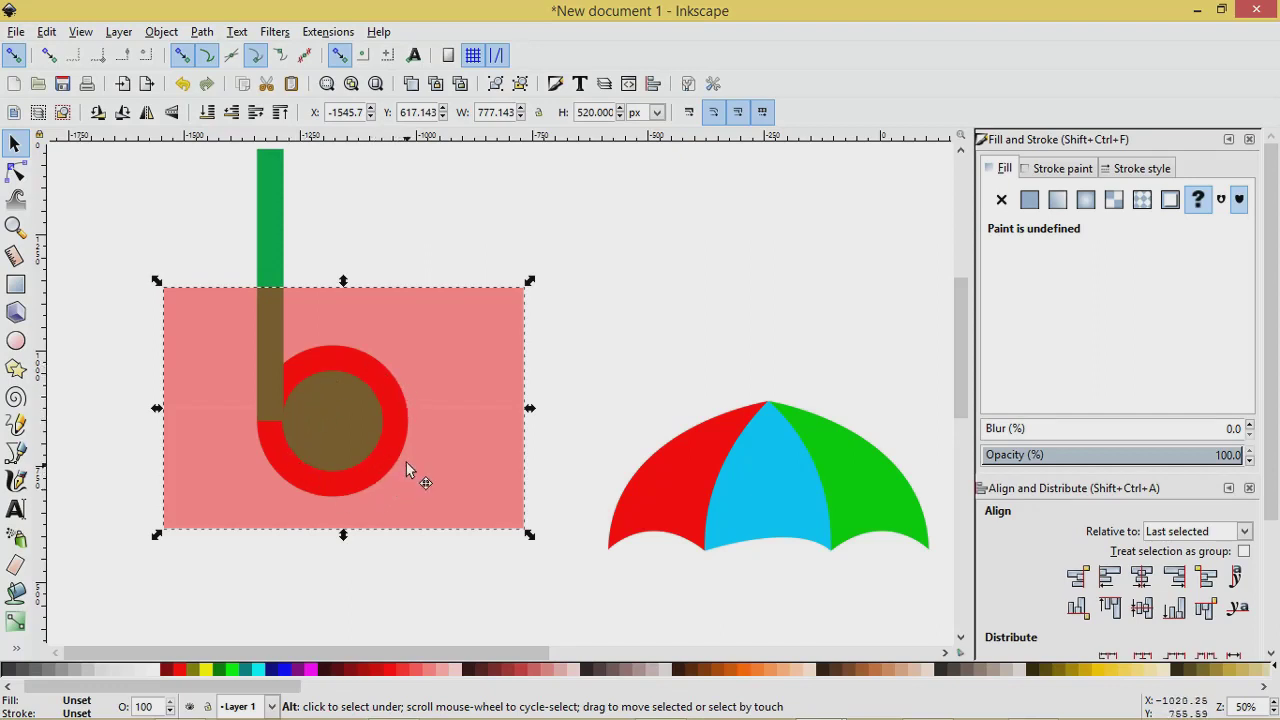
alt+shift+click(365, 467)
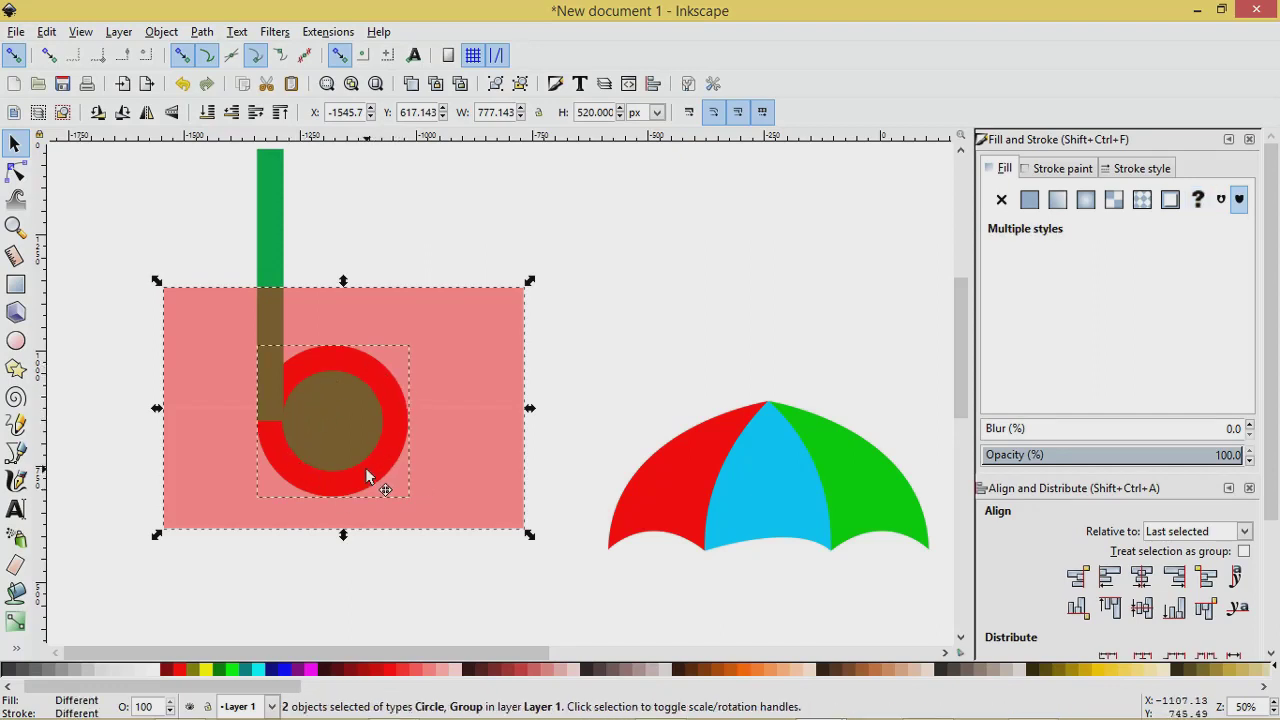
click(1142, 576)
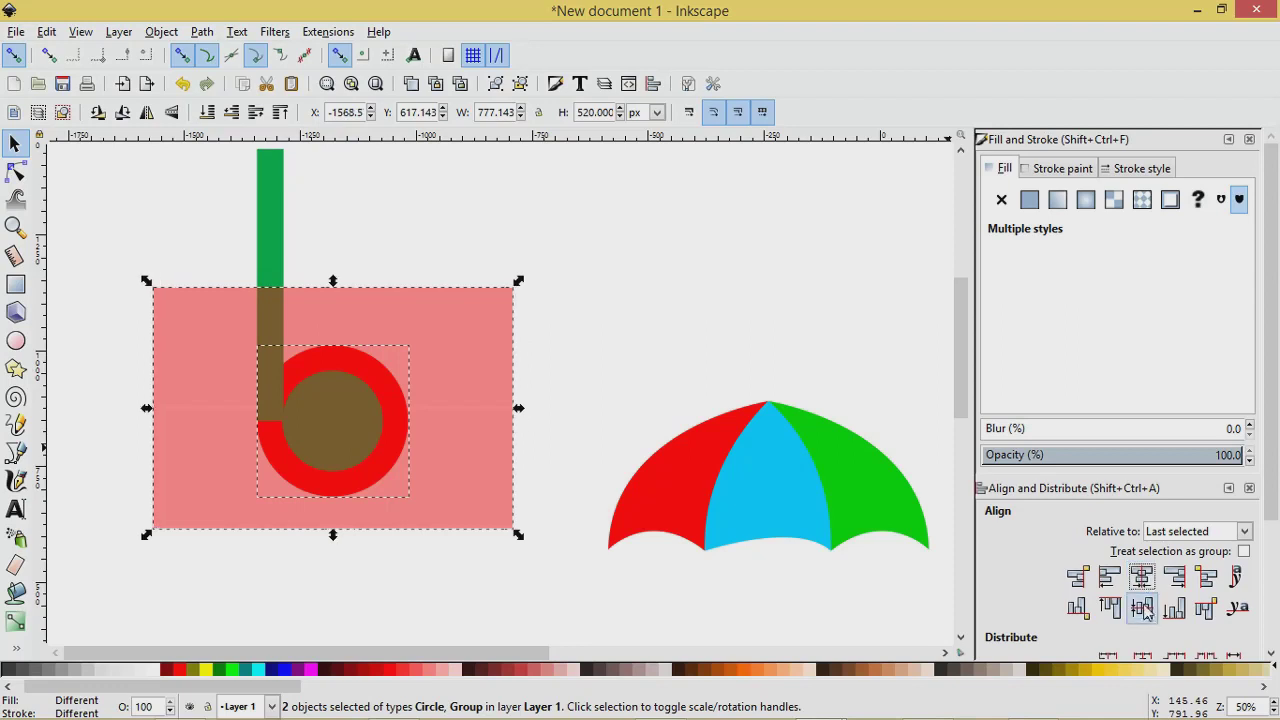
click(1142, 607)
click(785, 393)
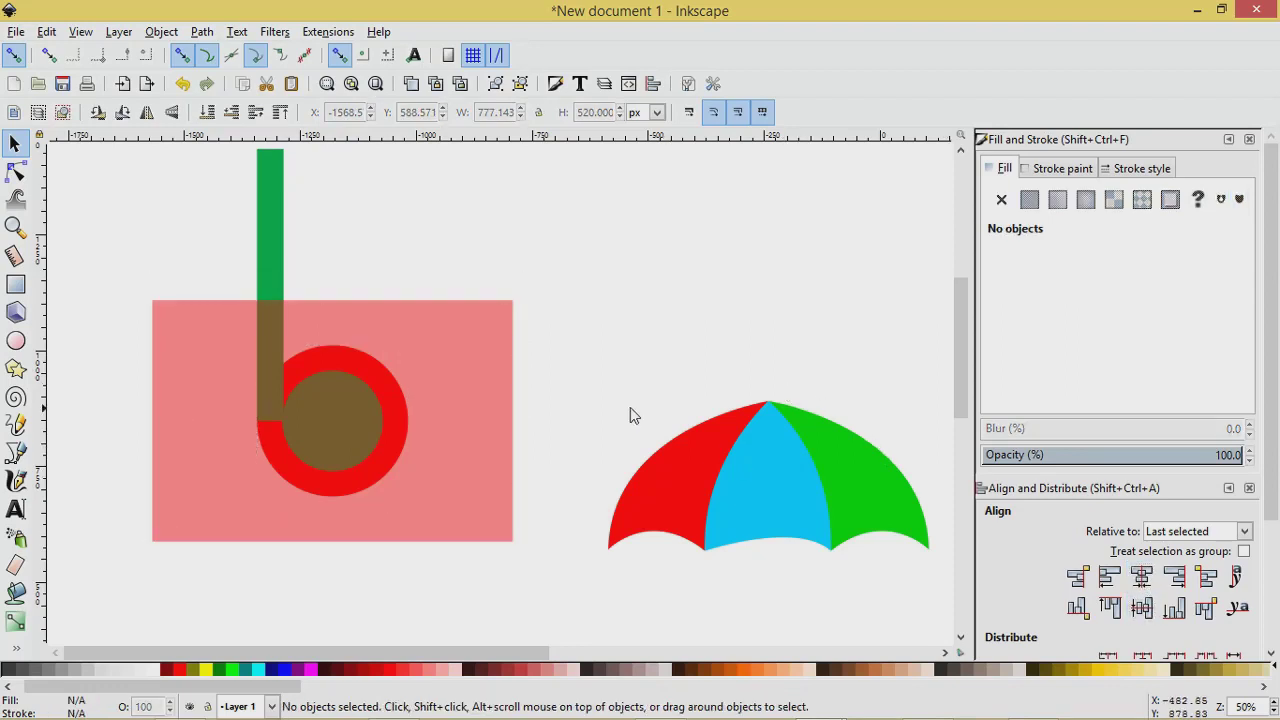
Ungroup the translucent rectangles and delete the lower one.
click(447, 326)
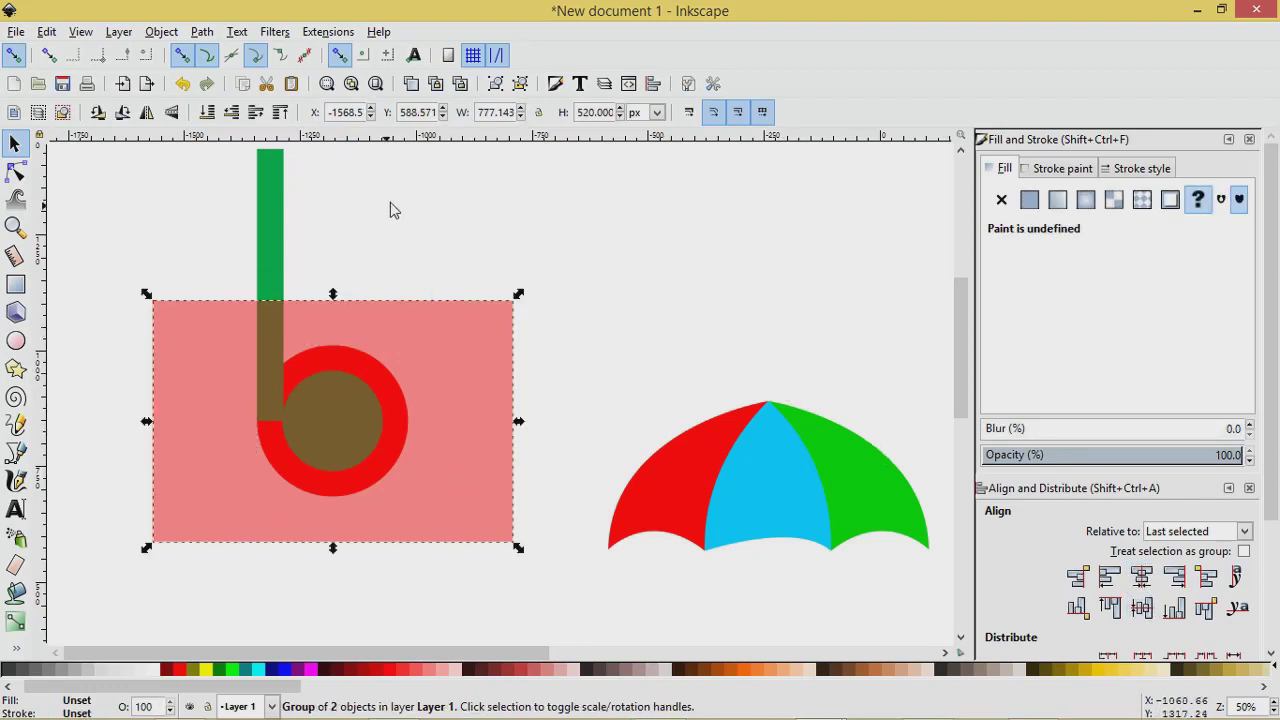
click(520, 84)
click(643, 271)
click(490, 497)
key(Delete)
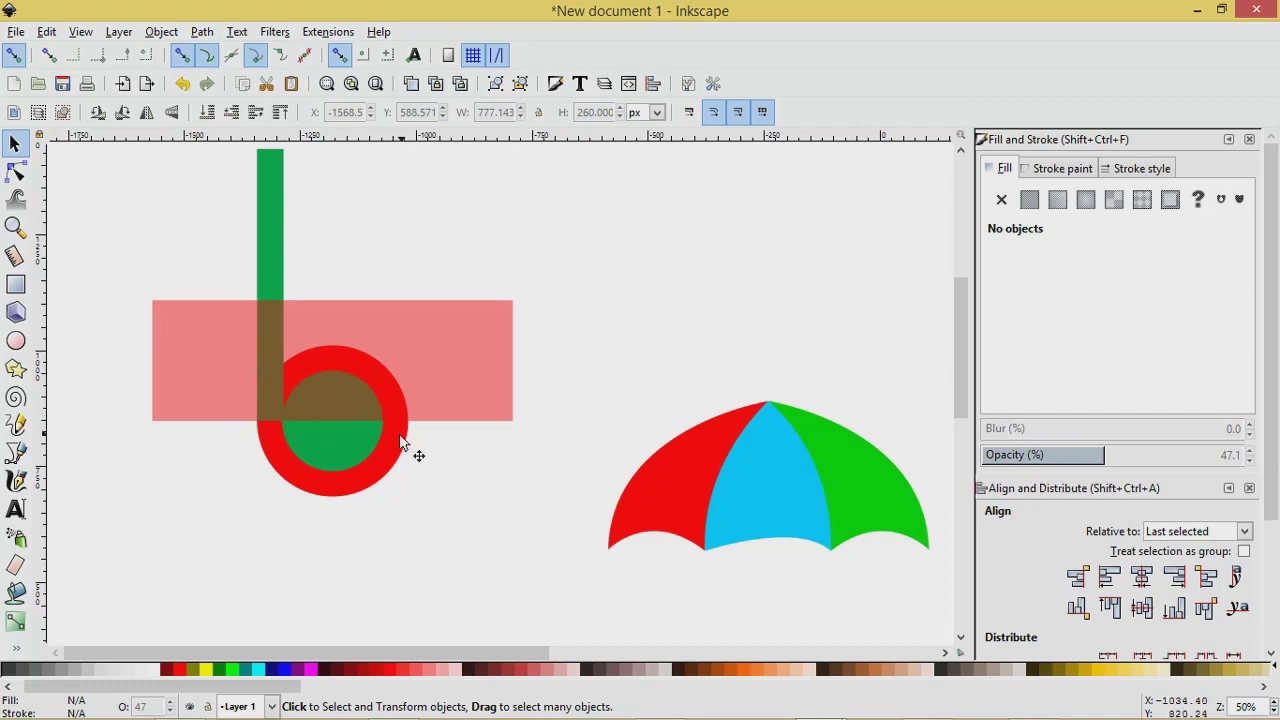
Subtract the translucent rectangle from the large red circle with Difference, keeping only the circle's lower half.
click(463, 379)
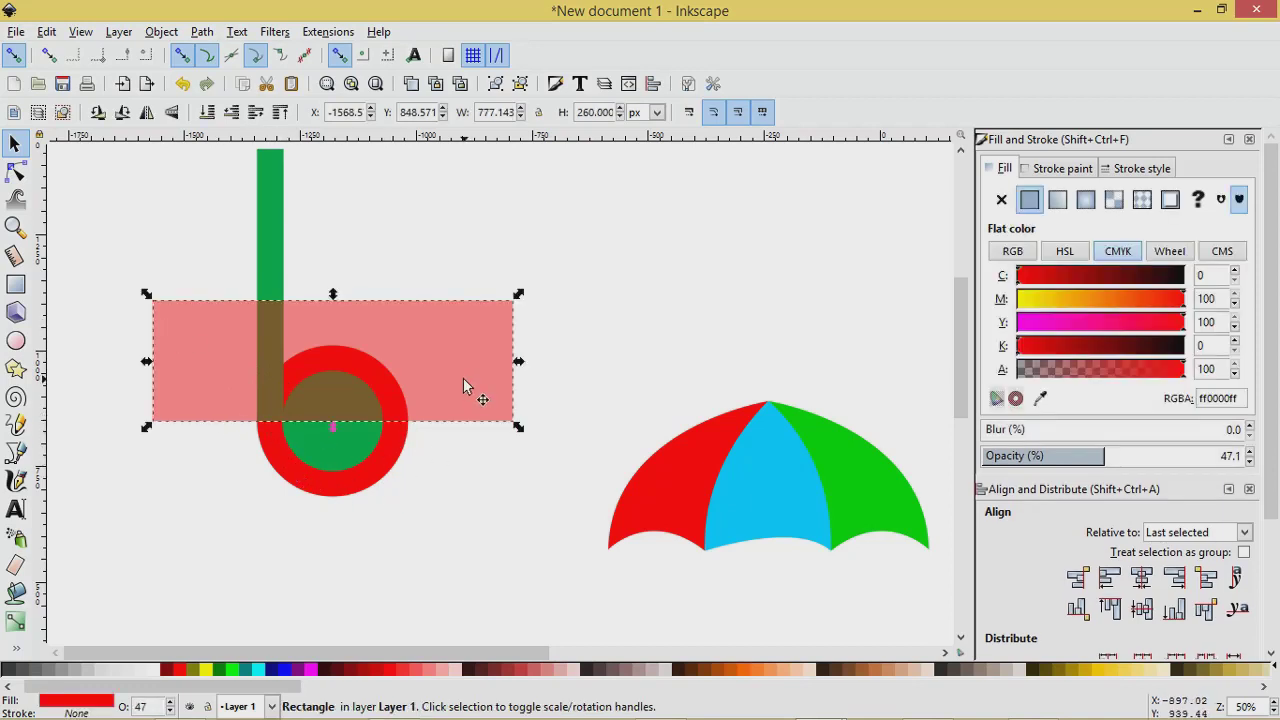
shift+click(338, 500)
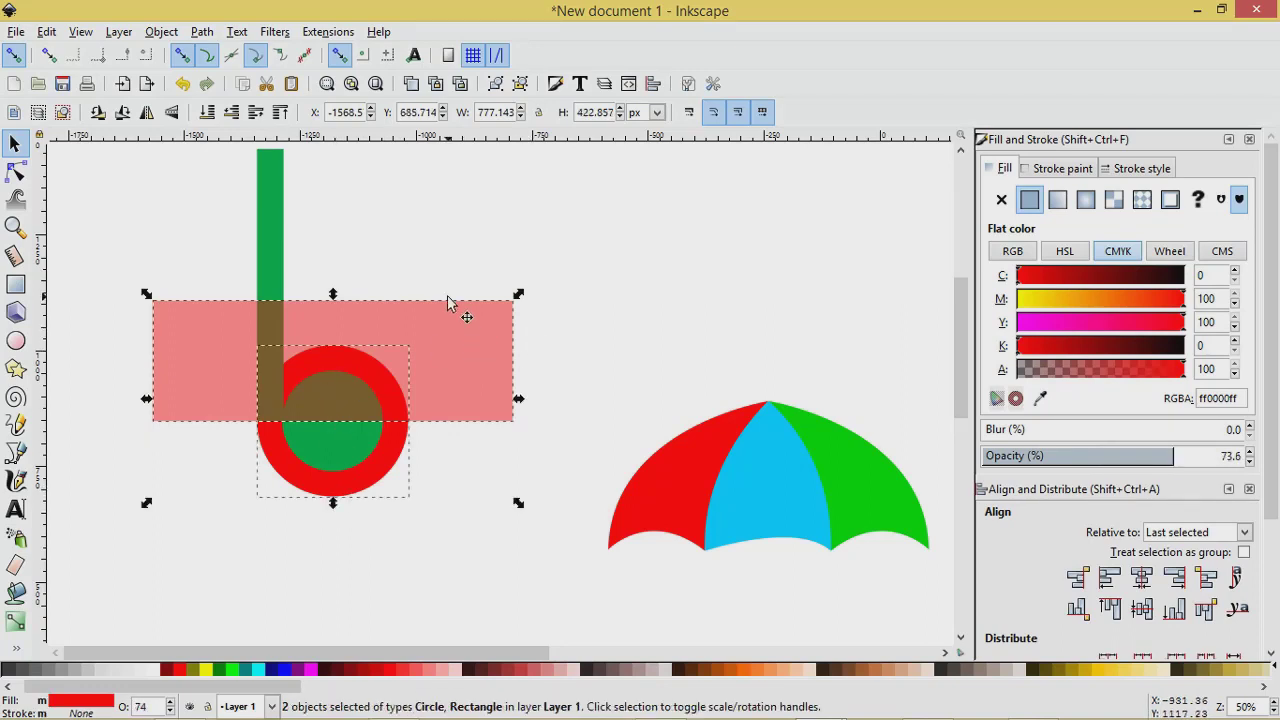
click(201, 31)
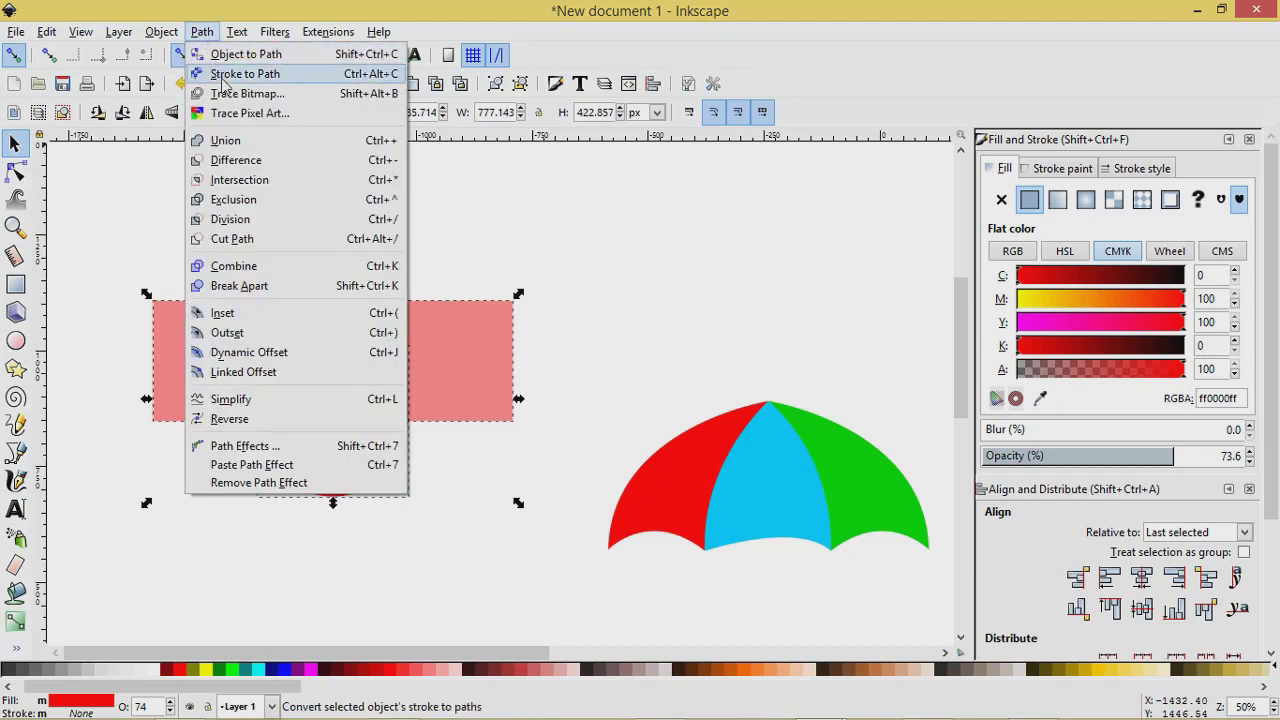
click(236, 160)
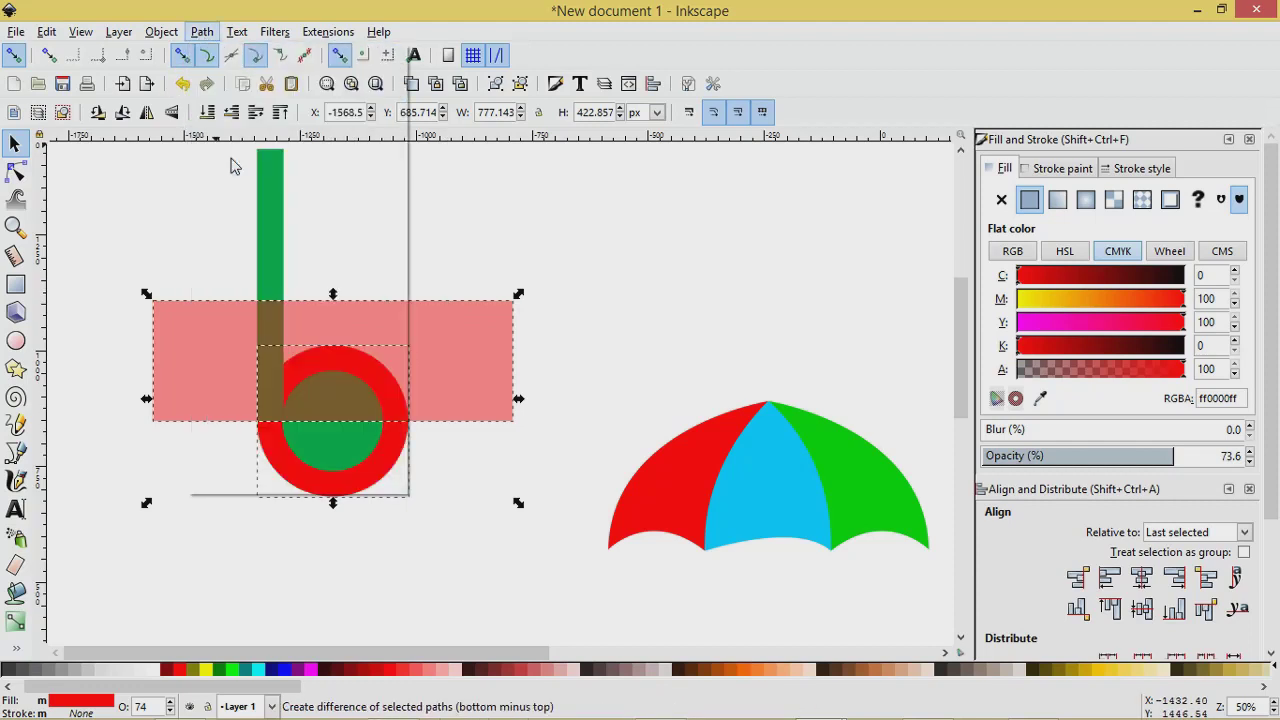
click(127, 378)
Move the small green circle off the red half circle and return it to its original place.
click(330, 415)
drag(330, 408, 466, 334)
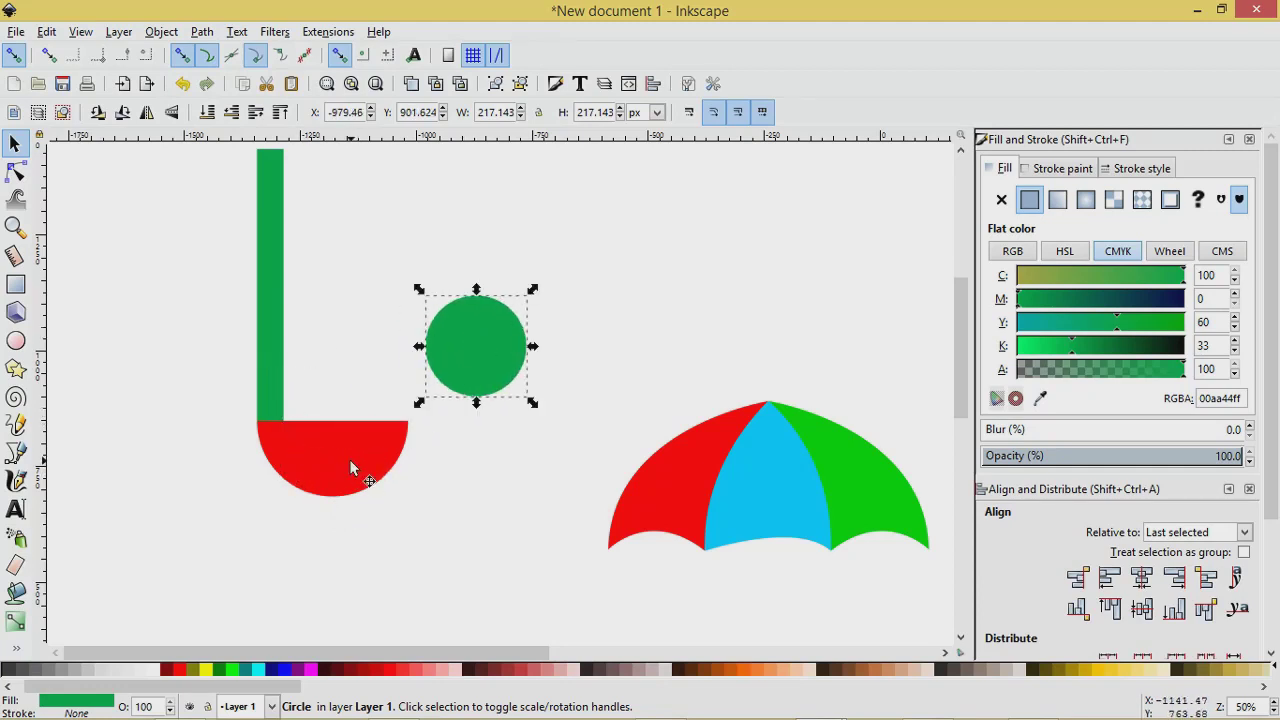
drag(493, 302, 350, 376)
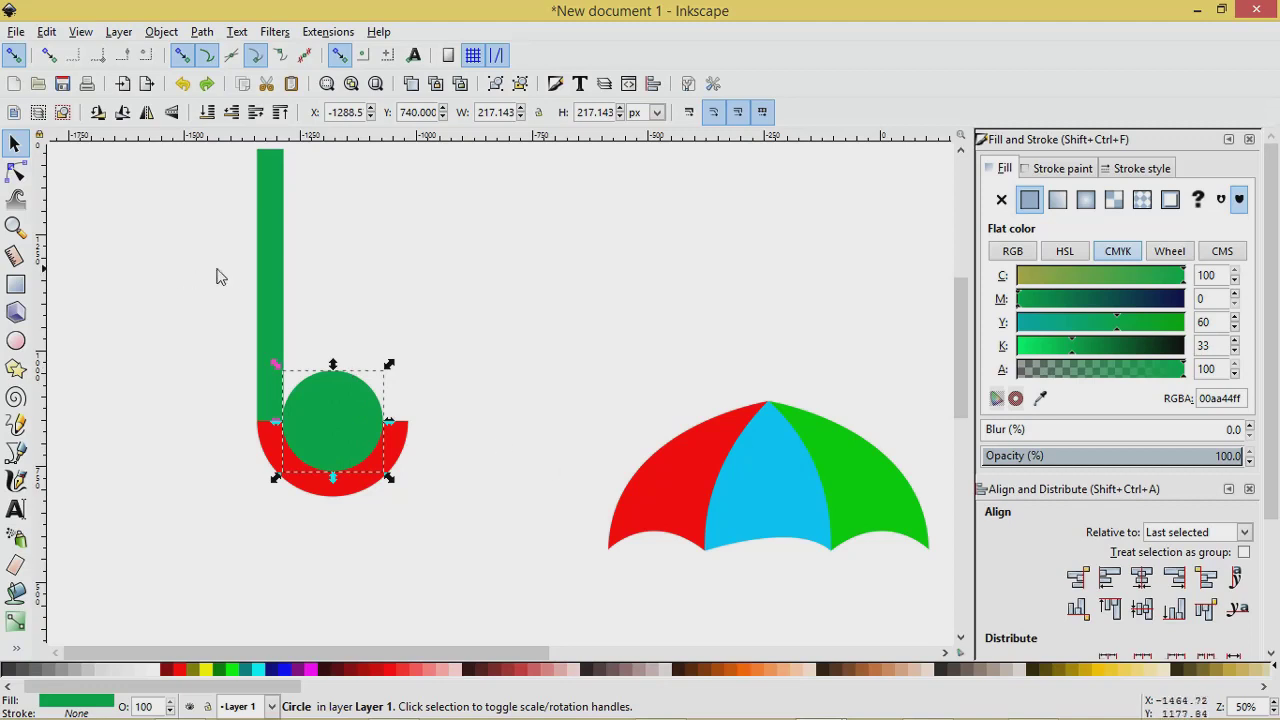
Join the green bar and the red half circle into one shape with Union.
click(267, 275)
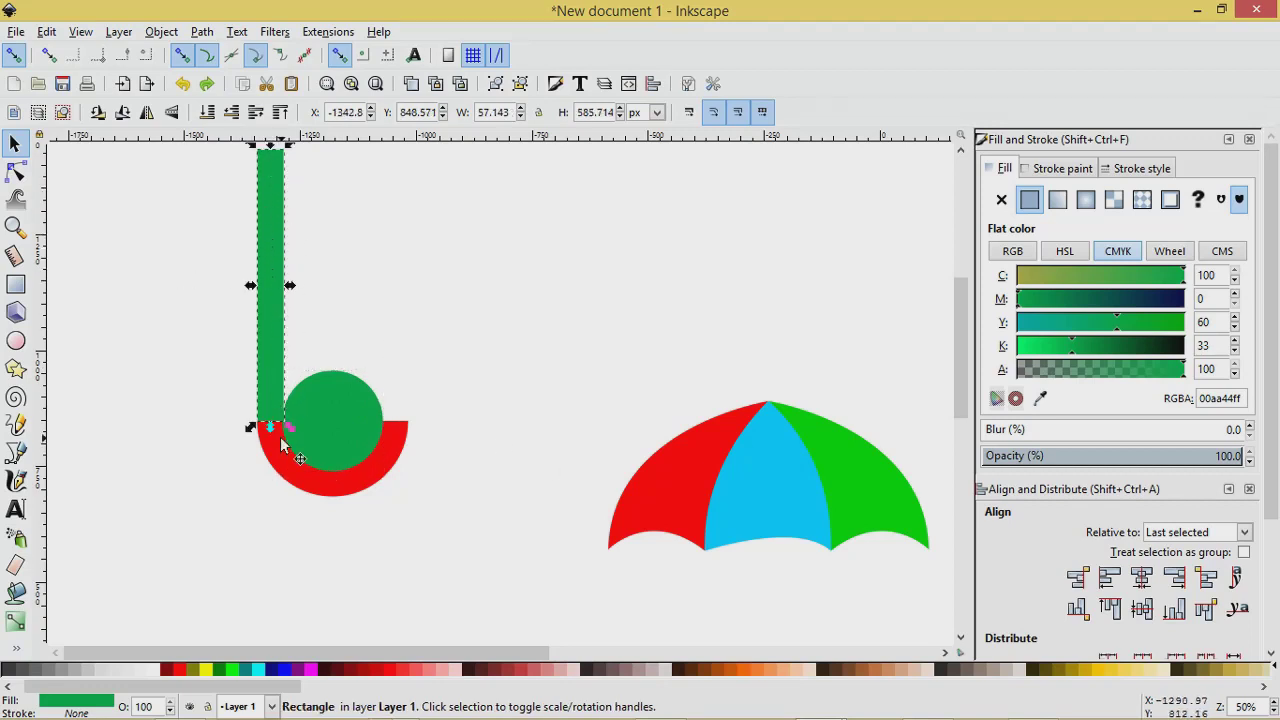
shift+click(280, 456)
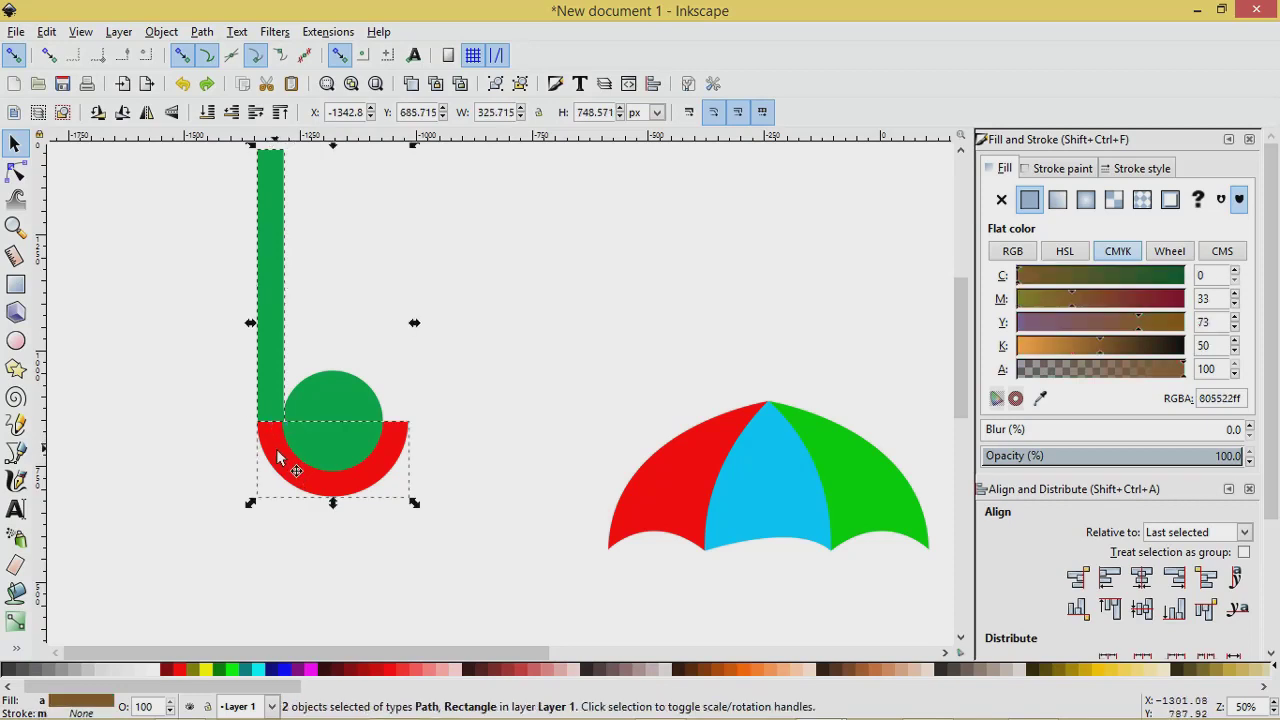
click(203, 32)
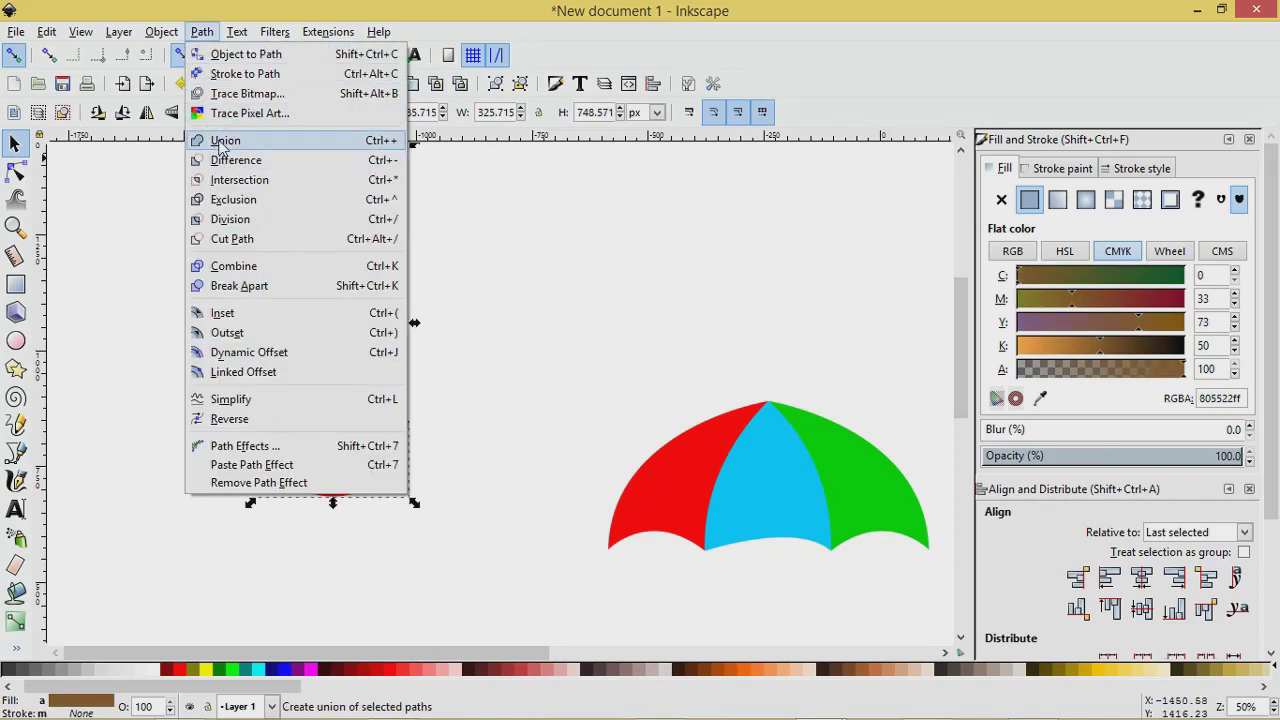
click(222, 142)
click(180, 298)
Subtract the small green circle from the red bar-and-half-circle shape with Difference to form the hooked handle.
click(317, 398)
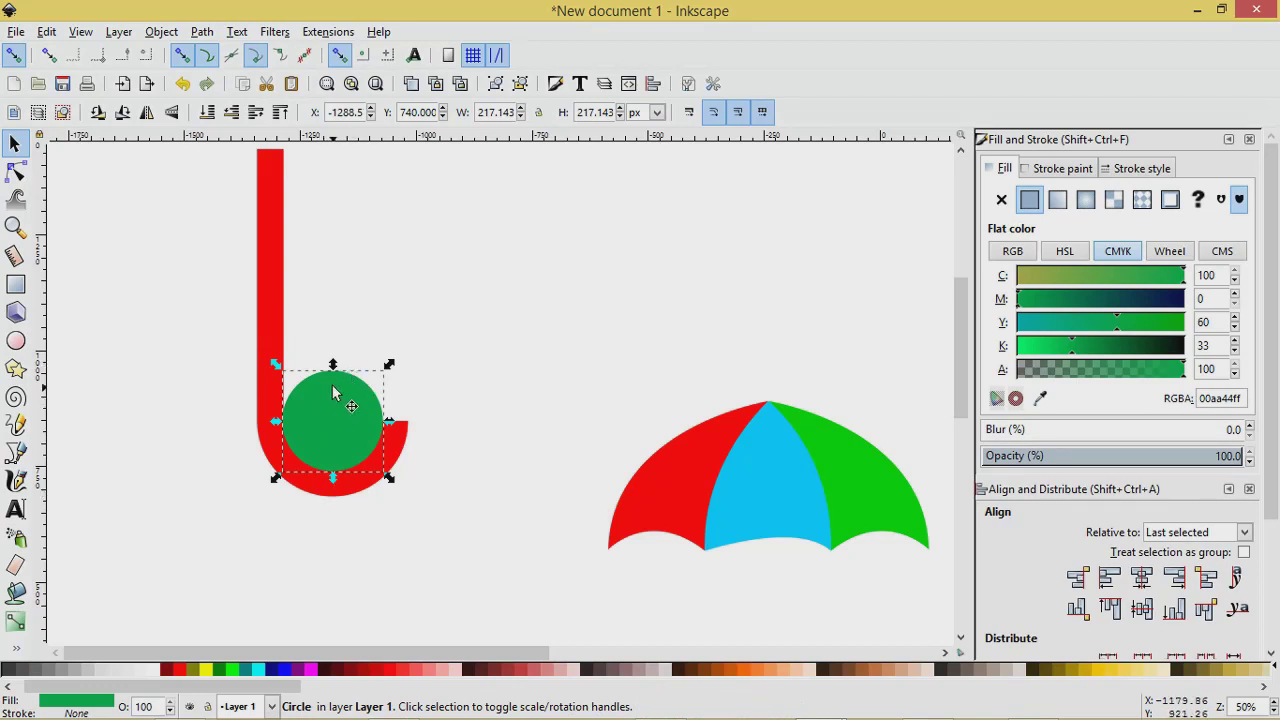
shift+click(306, 488)
click(201, 32)
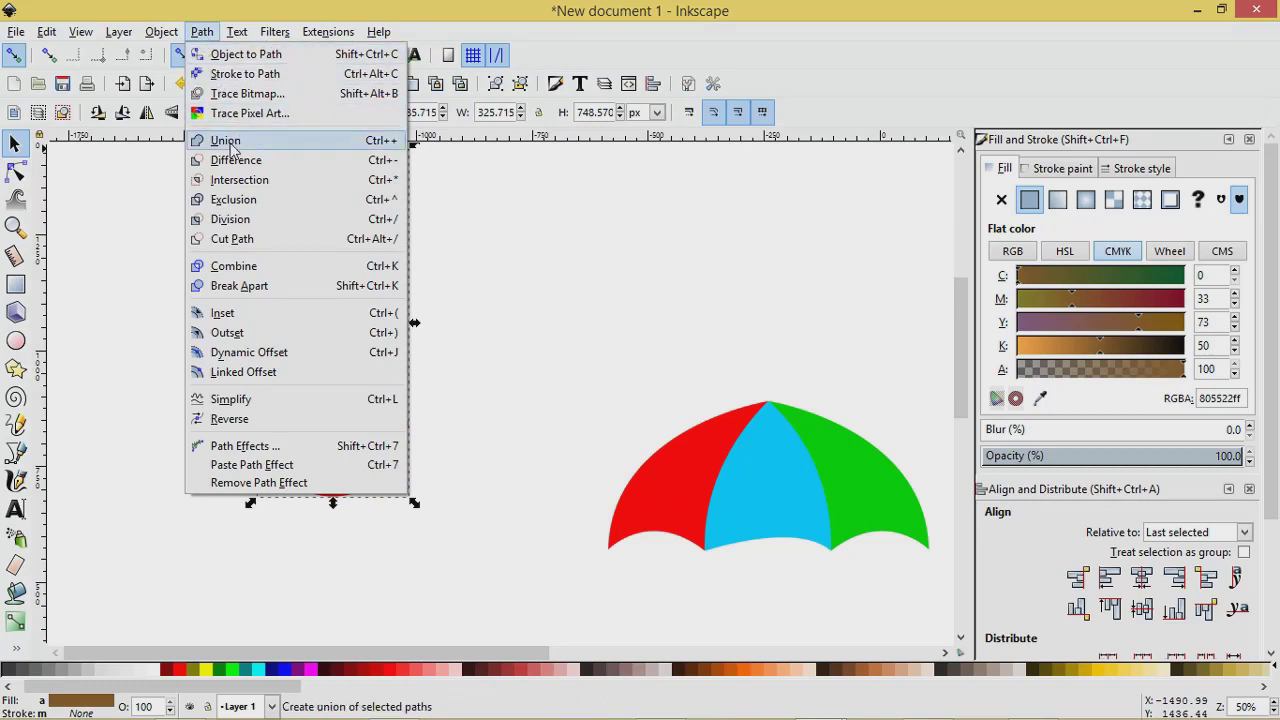
click(228, 158)
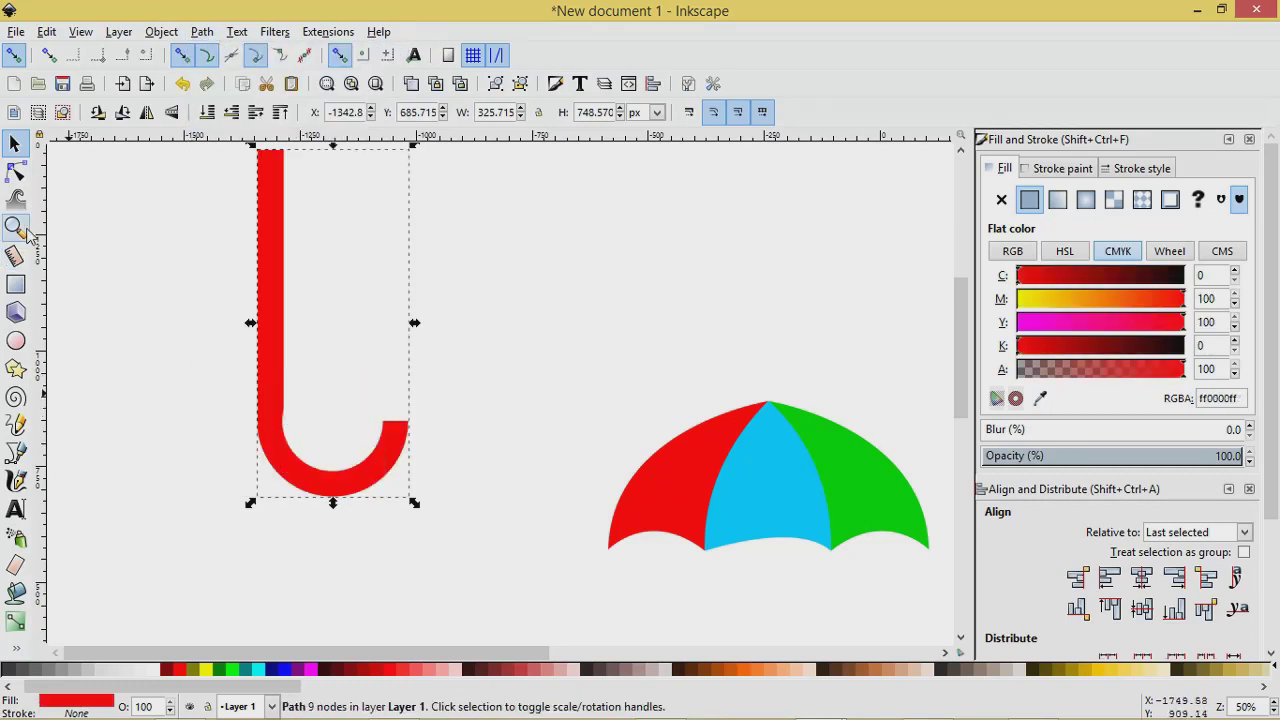
Join the two nodes on the handle's inner edge where the straight bar meets the curve.
click(15, 172)
ctrl+scroll(270, 404, up, 2)
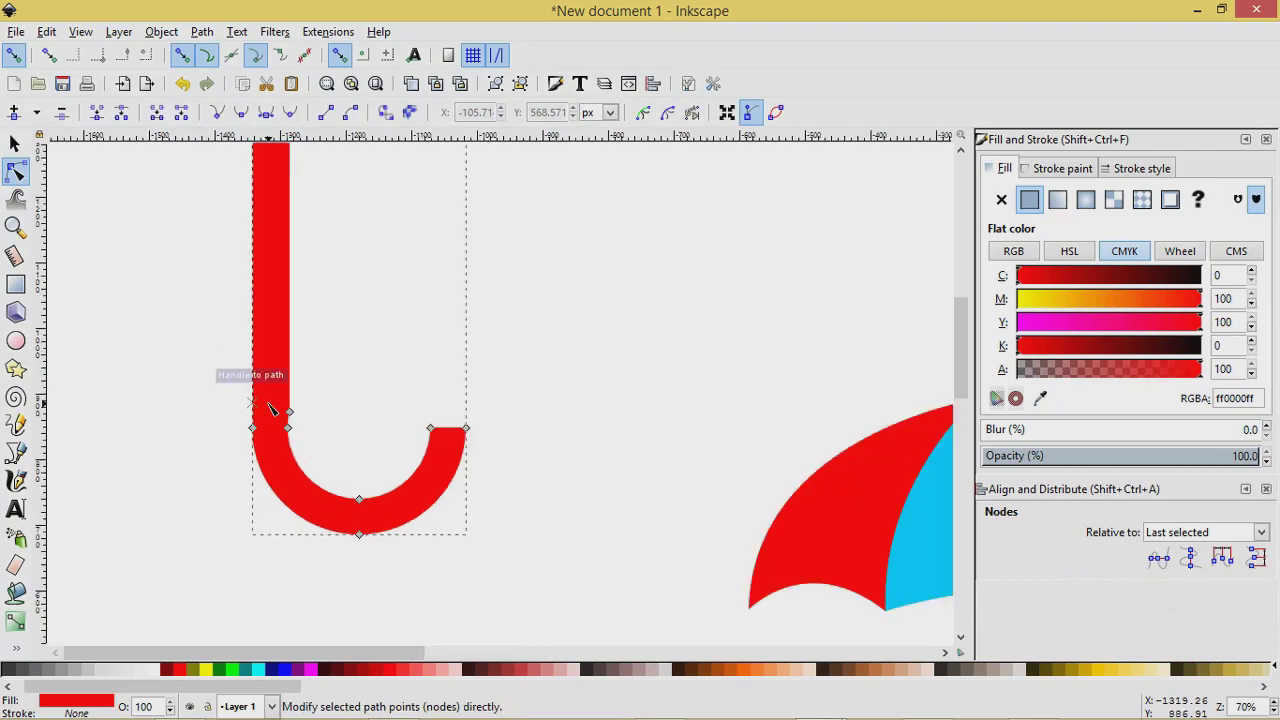
drag(331, 450, 277, 388)
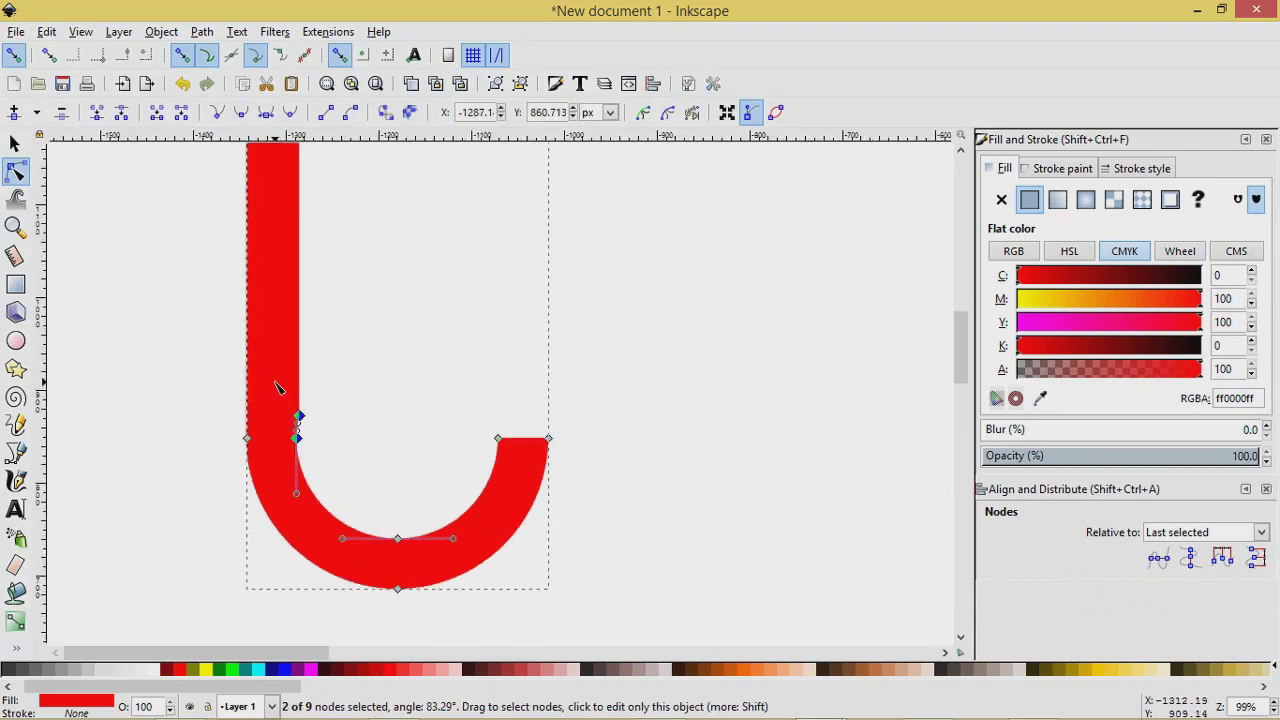
click(96, 113)
click(184, 378)
click(184, 380)
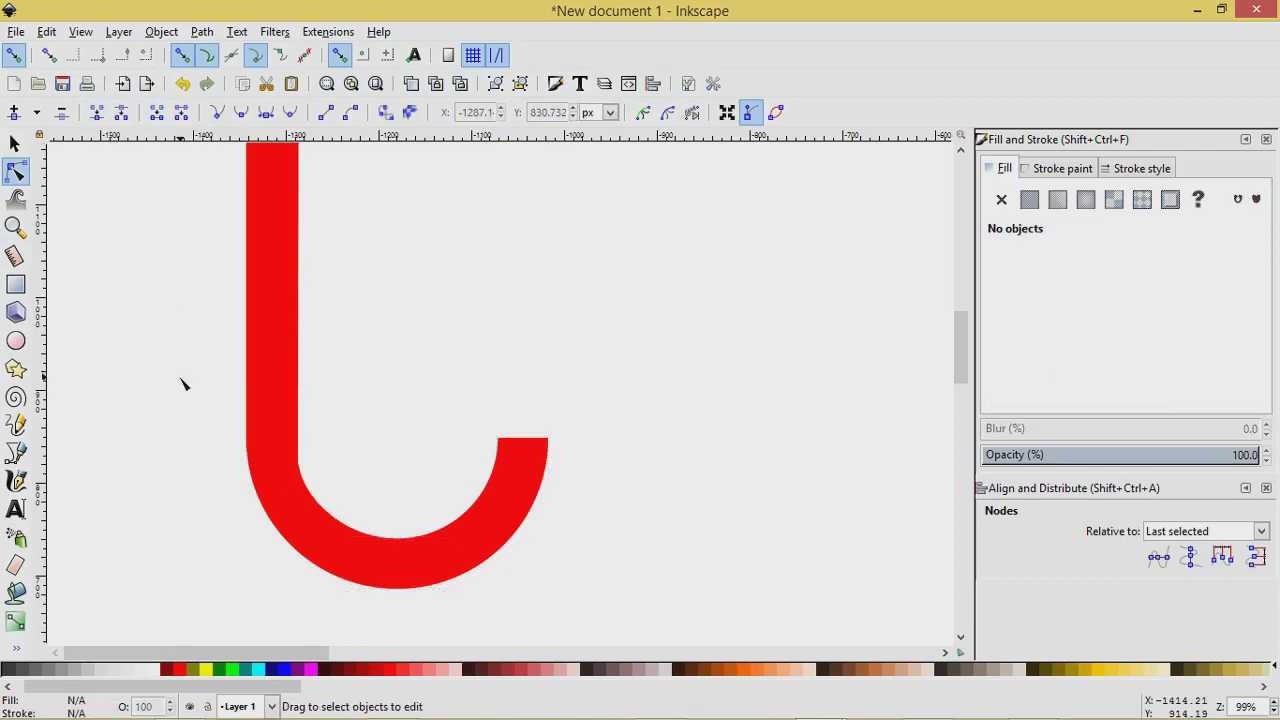
Fill the whole handle with 90% Gray (1a1a1a).
scroll(184, 384, down, 3)
click(210, 318)
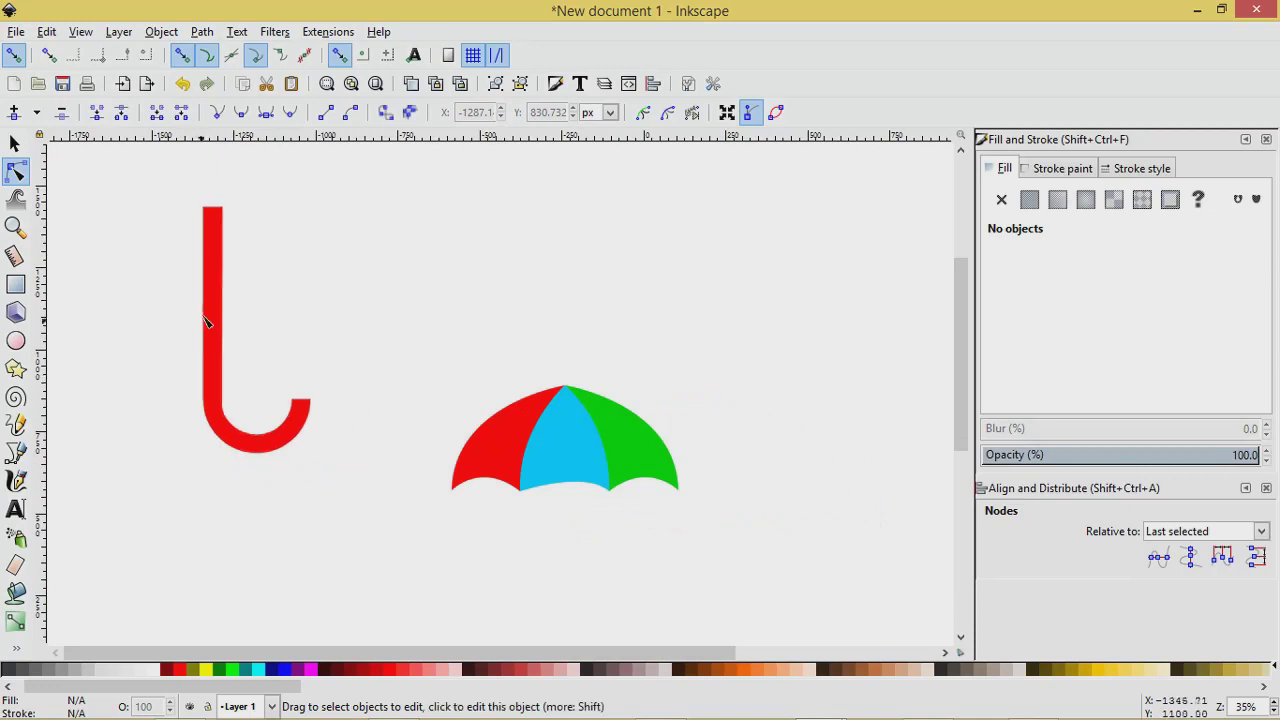
click(14, 143)
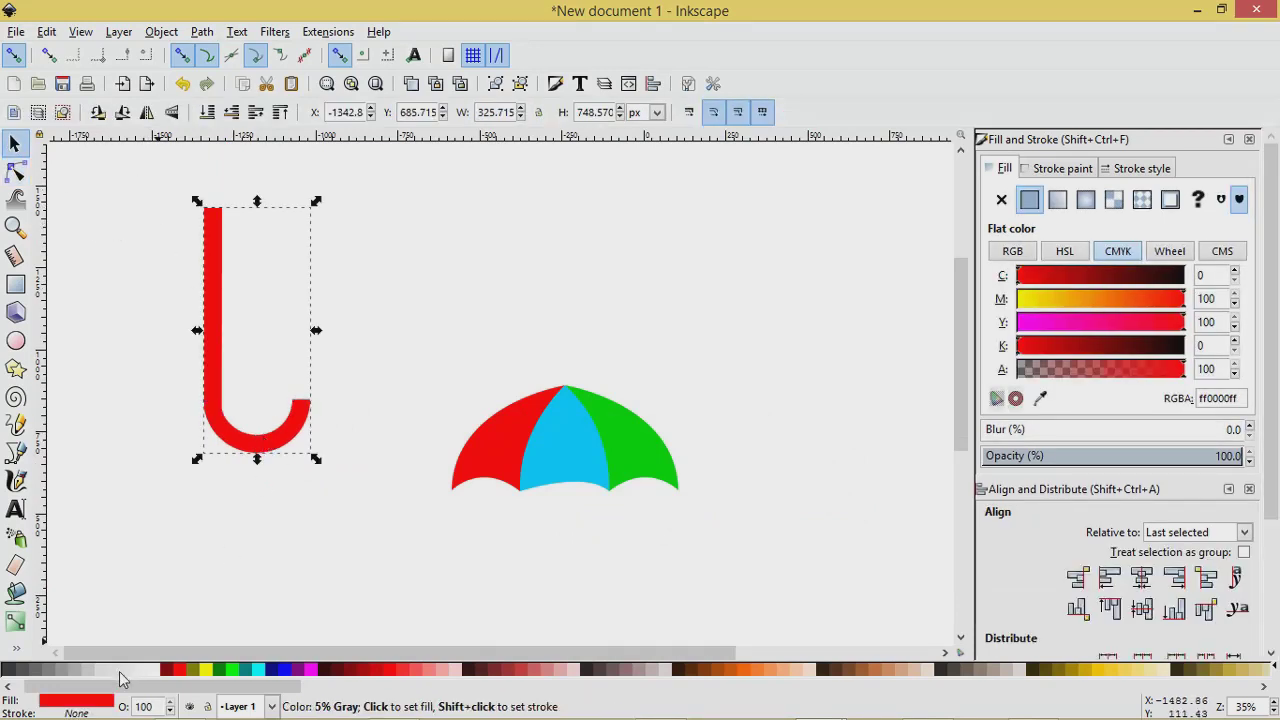
scroll(110, 676, left, 2)
click(34, 671)
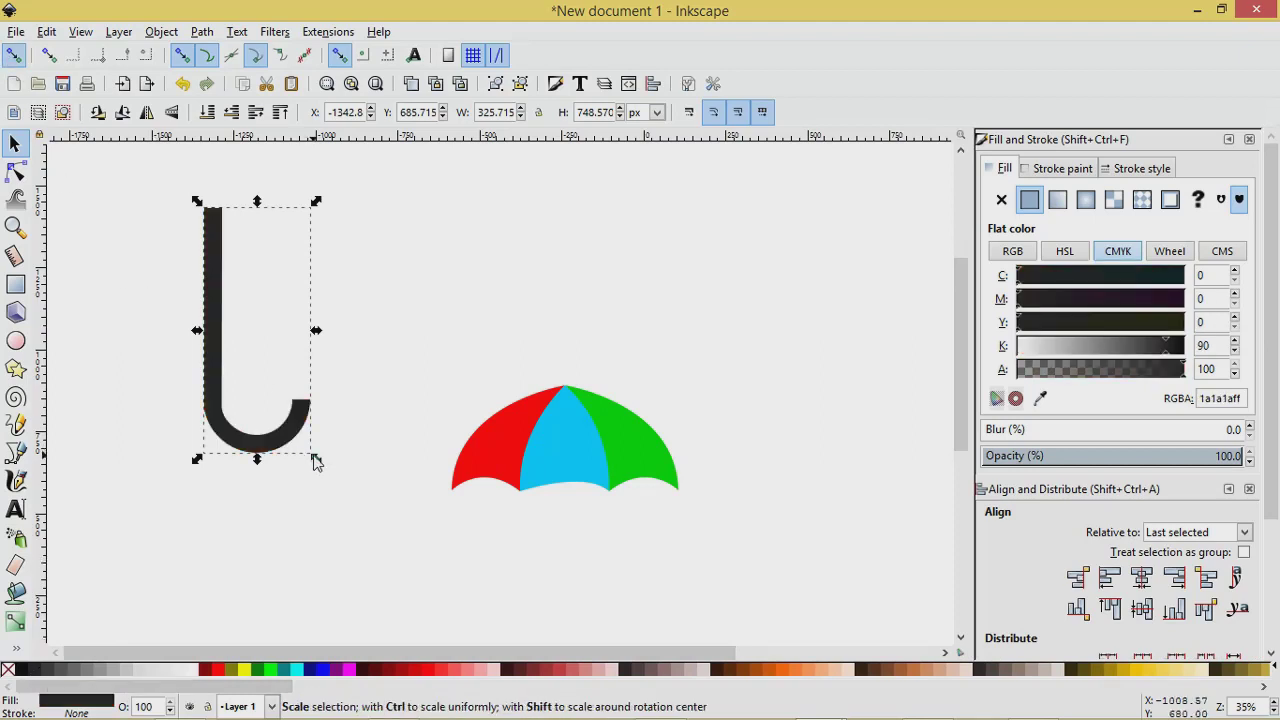
Scale the handle down to about 206 × 473 px, place it under the canopy's centre and send it behind the panels.
drag(316, 462, 297, 437)
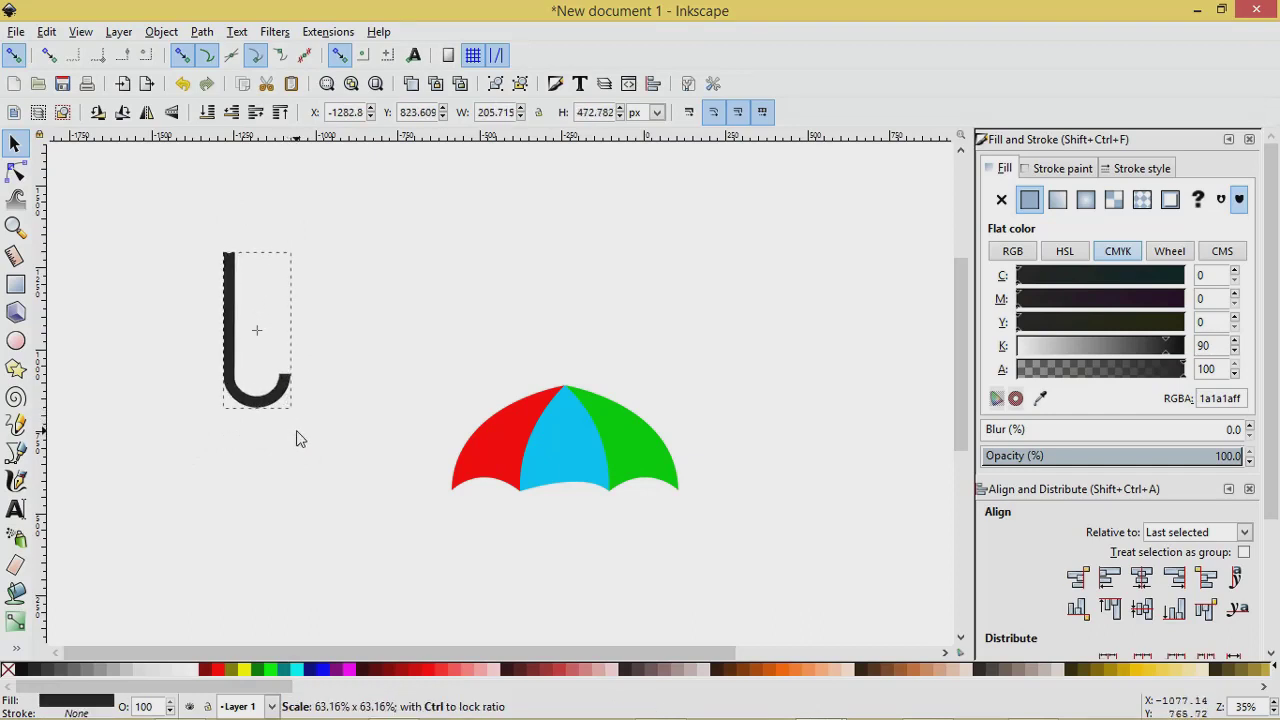
drag(238, 316, 570, 507)
click(207, 112)
scroll(266, 337, down, 2)
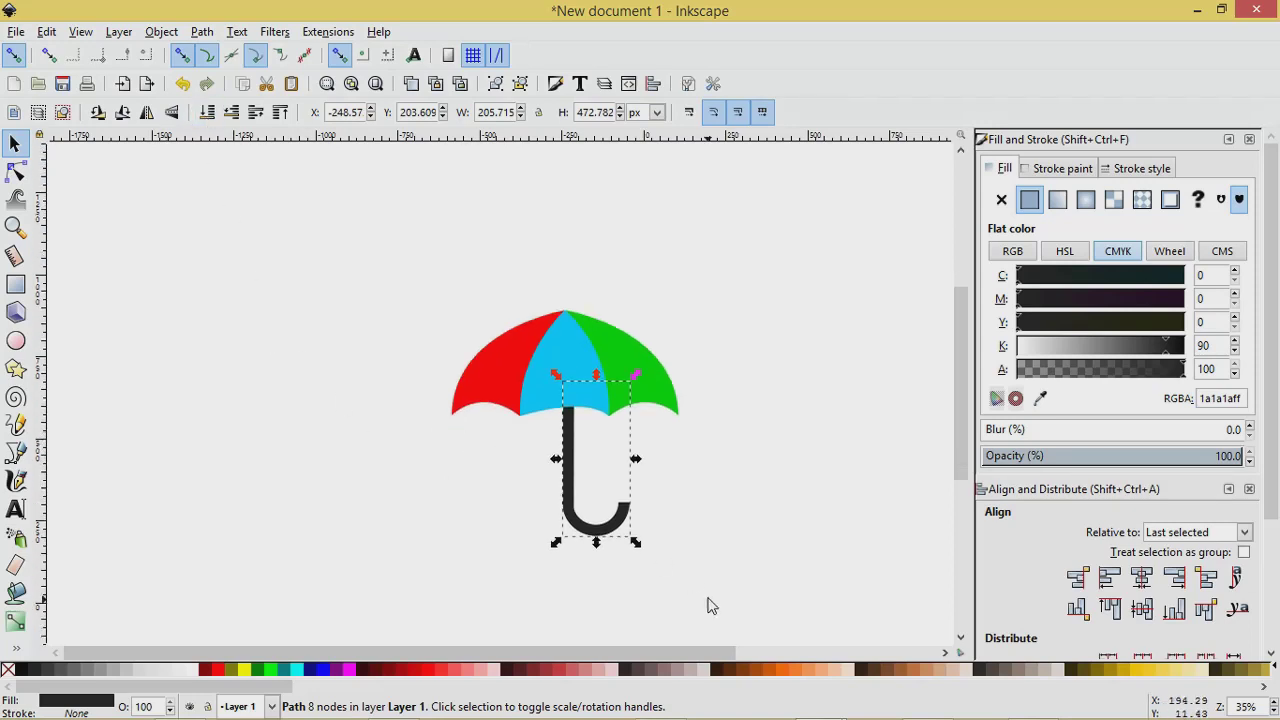
Turn off snapping to nodes, shrink the handle to about 143 × 328 px and keep its shaft centred under the blue panel.
drag(635, 543, 625, 517)
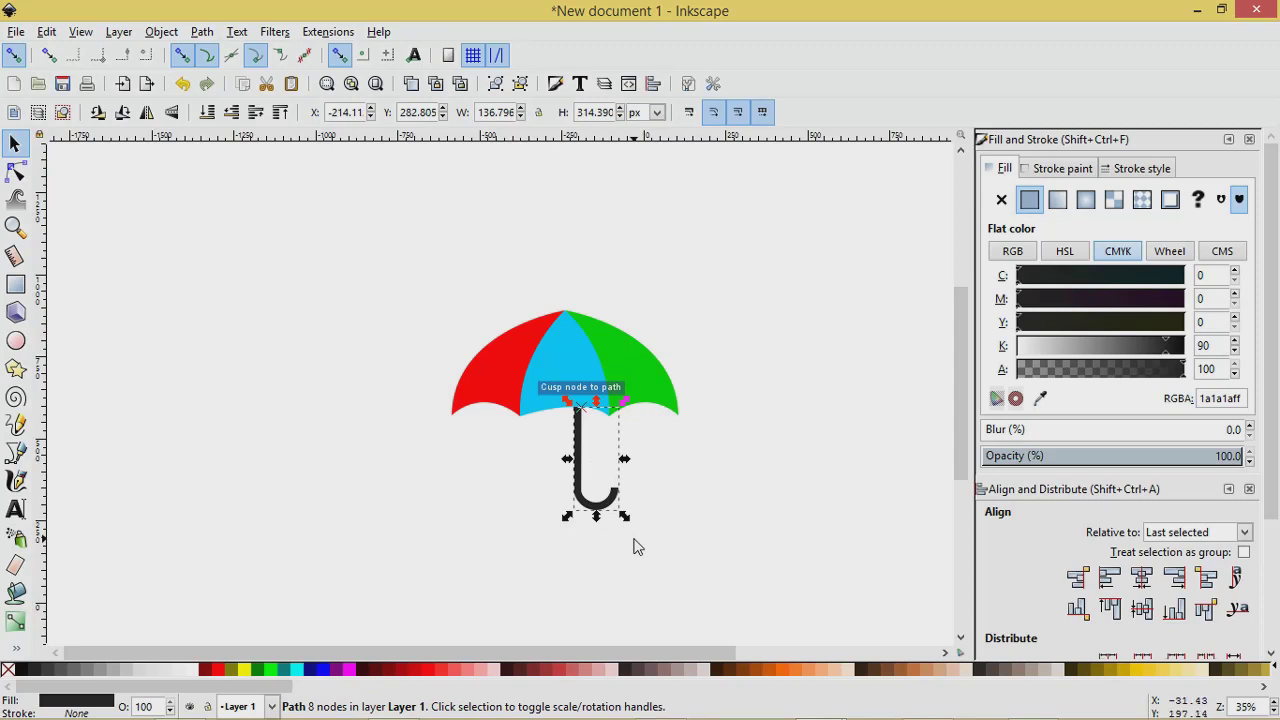
key(ctrl+z)
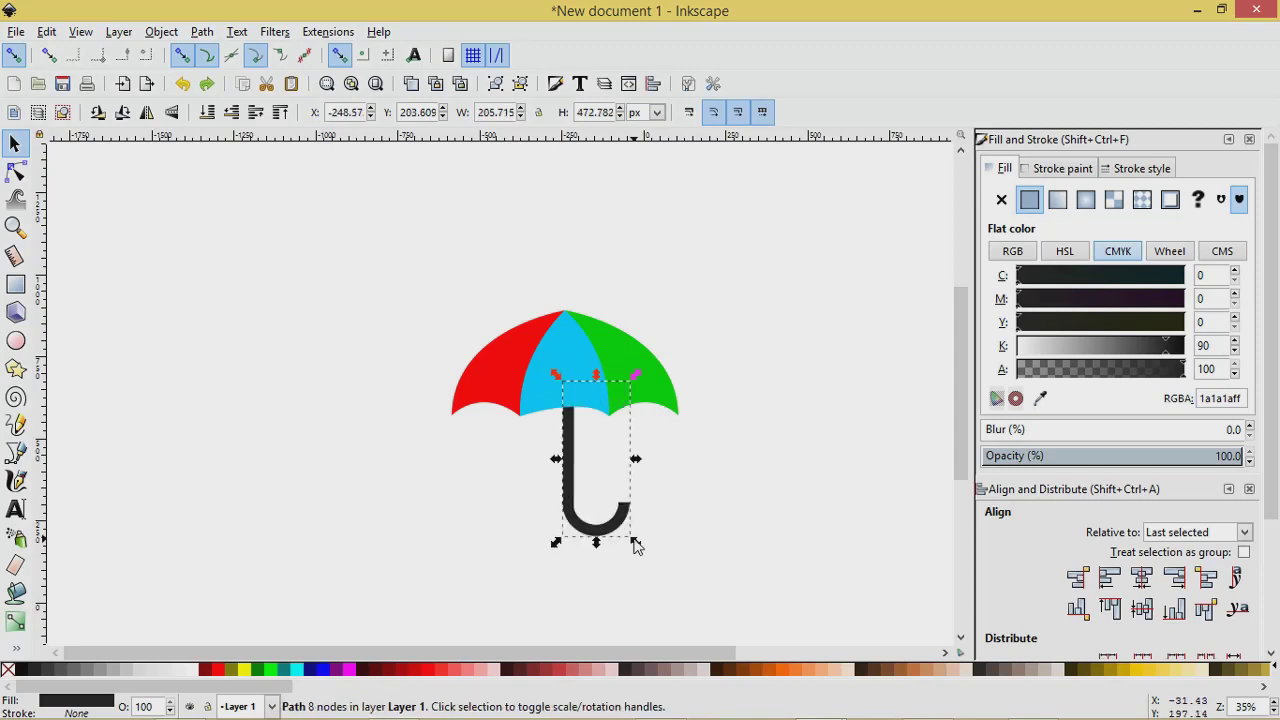
click(181, 56)
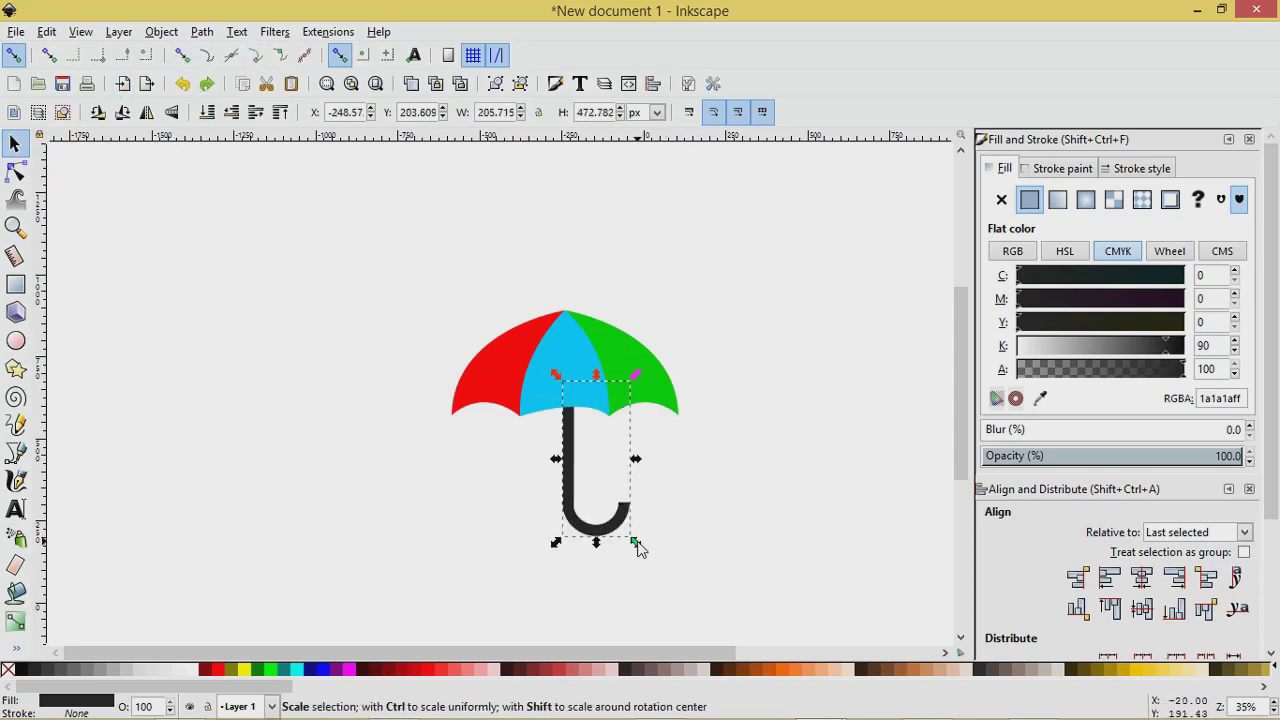
drag(636, 544, 593, 520)
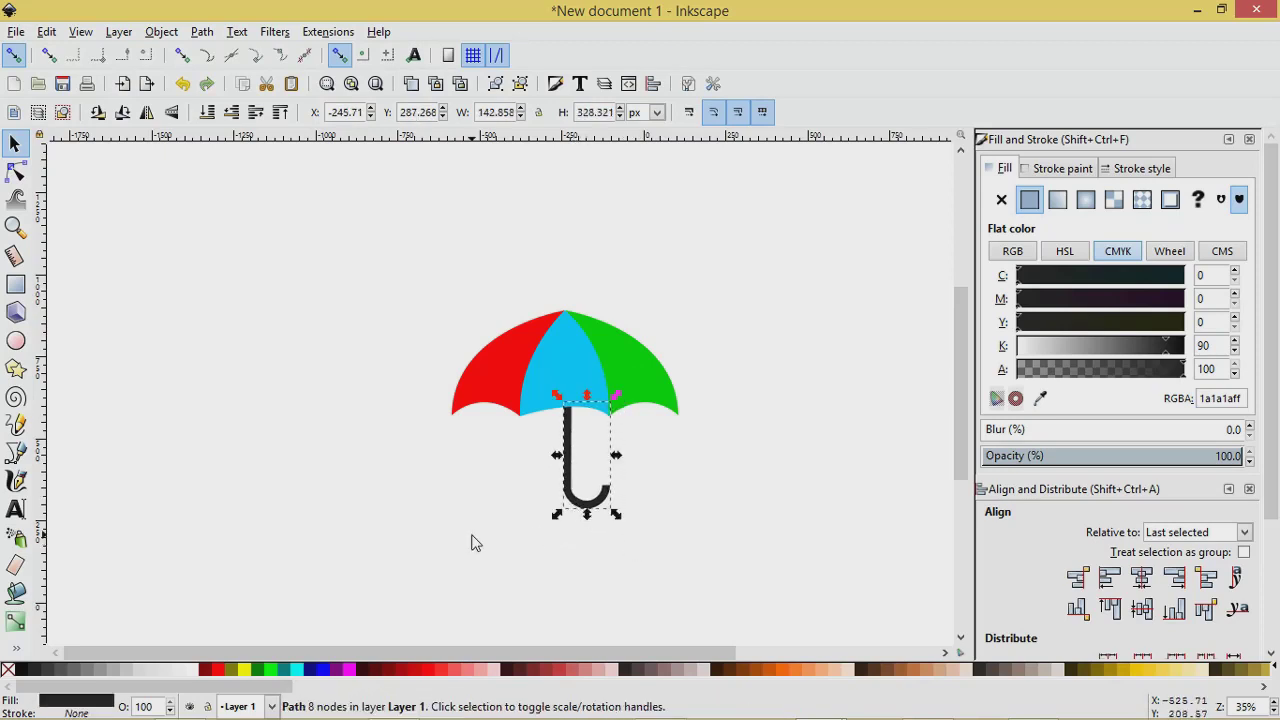
click(476, 543)
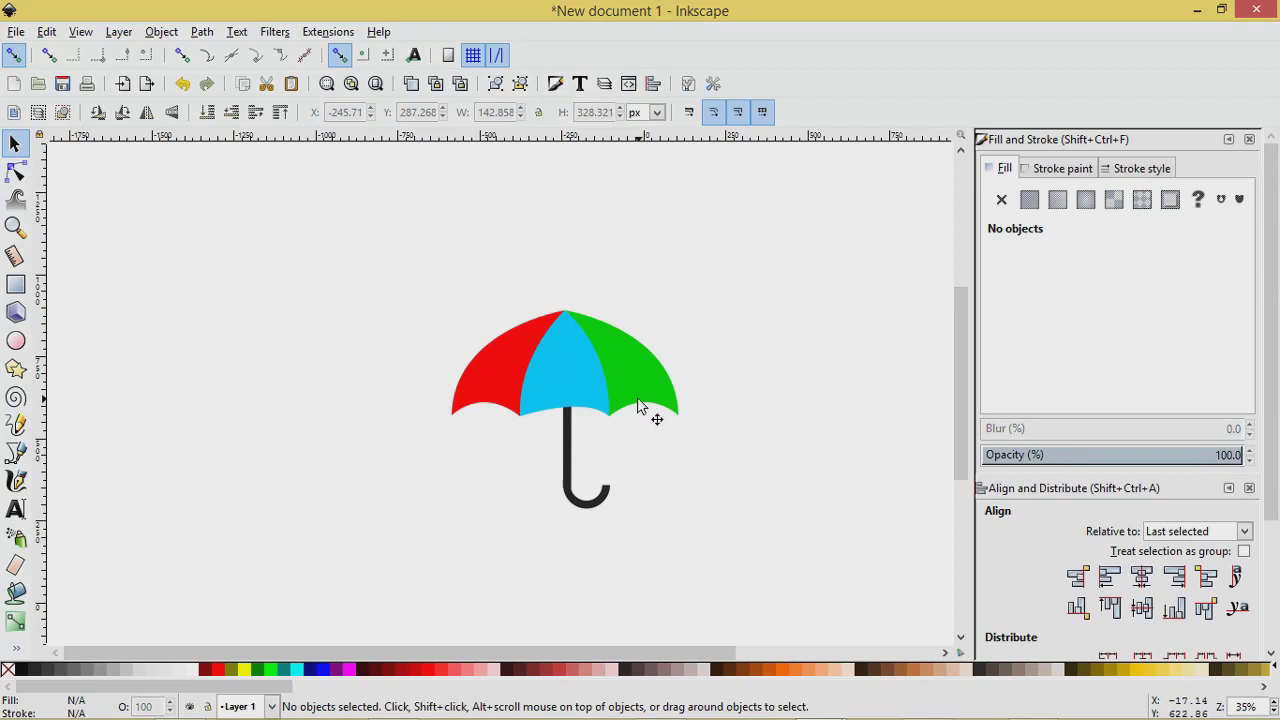
Examine the highlights on the finished umbrella in test drwings for yt.svg and return to New document 1.
mouse_move(558, 714)
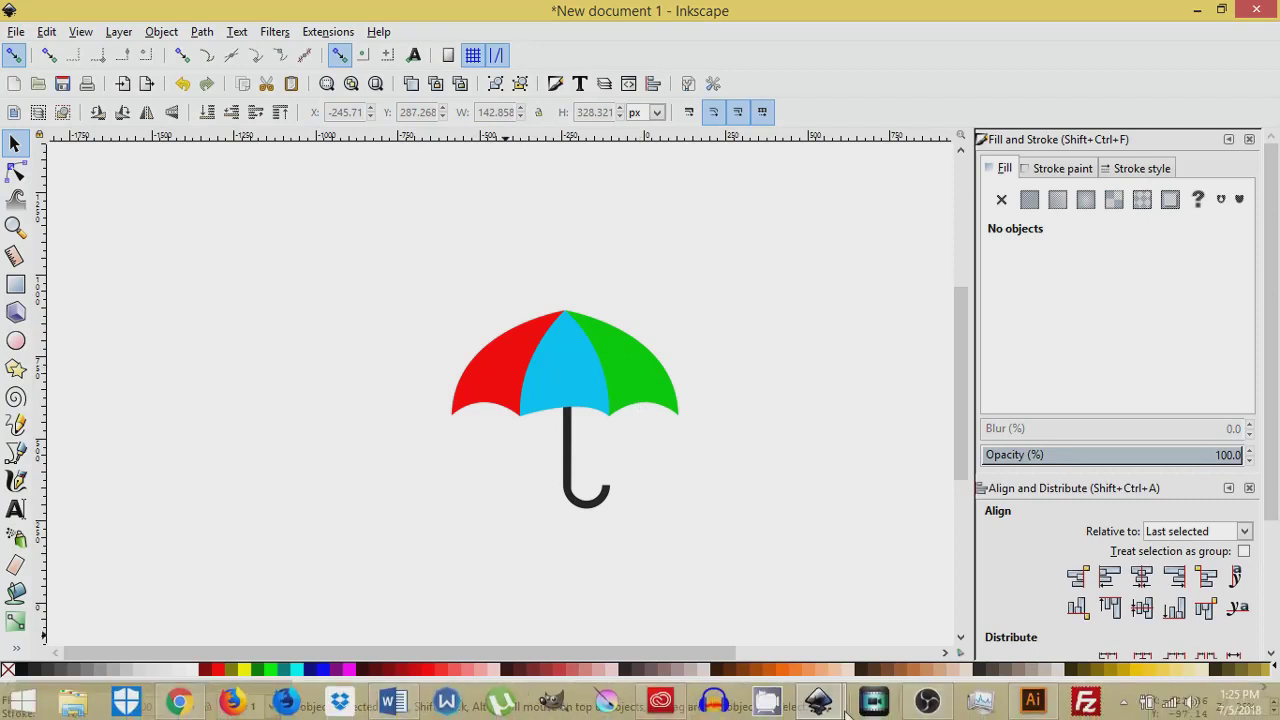
mouse_move(820, 703)
click(700, 640)
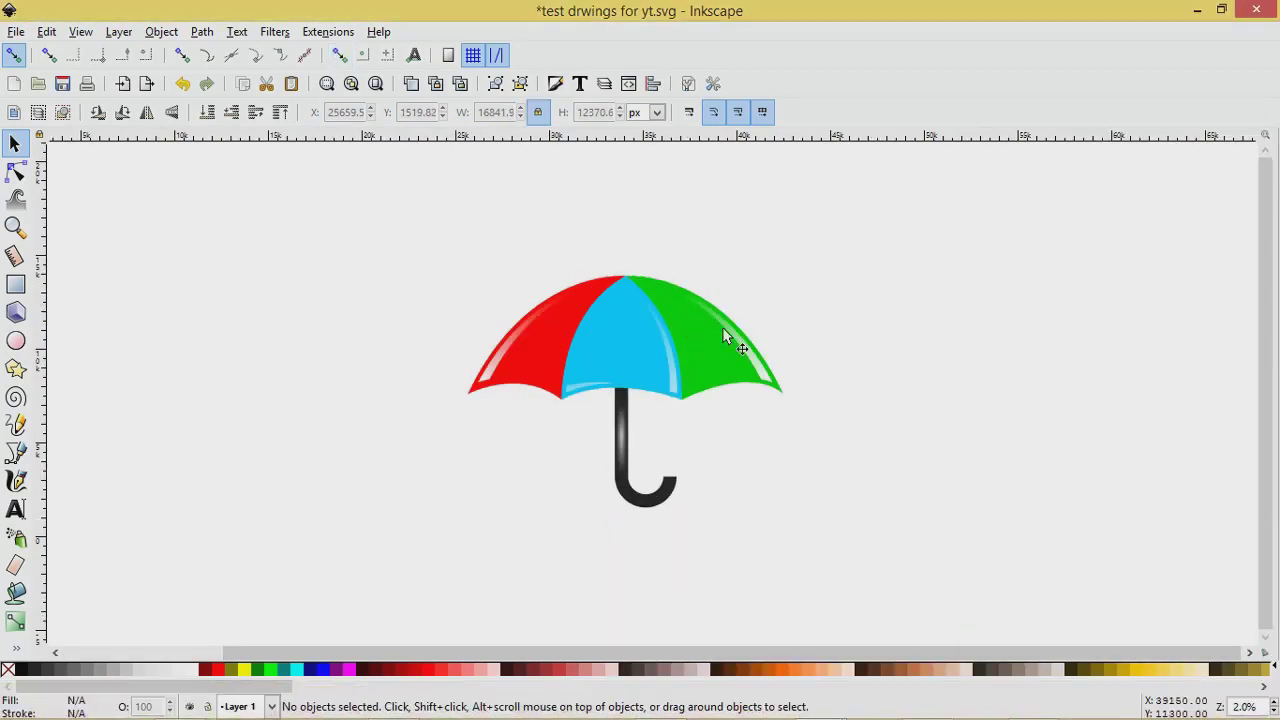
click(1195, 15)
key(ctrl+z)
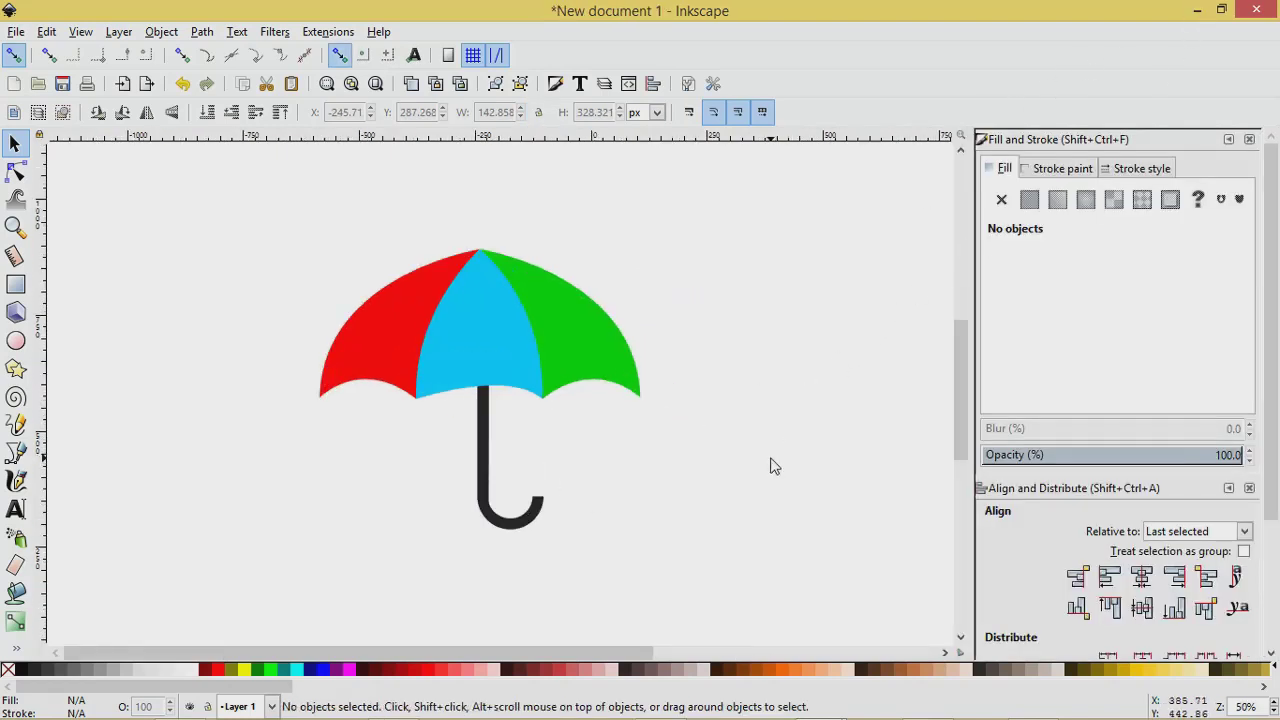
Duplicate the green panel, fill the copy orange (ff6600) and inset it to about 285 × 269 px.
click(591, 321)
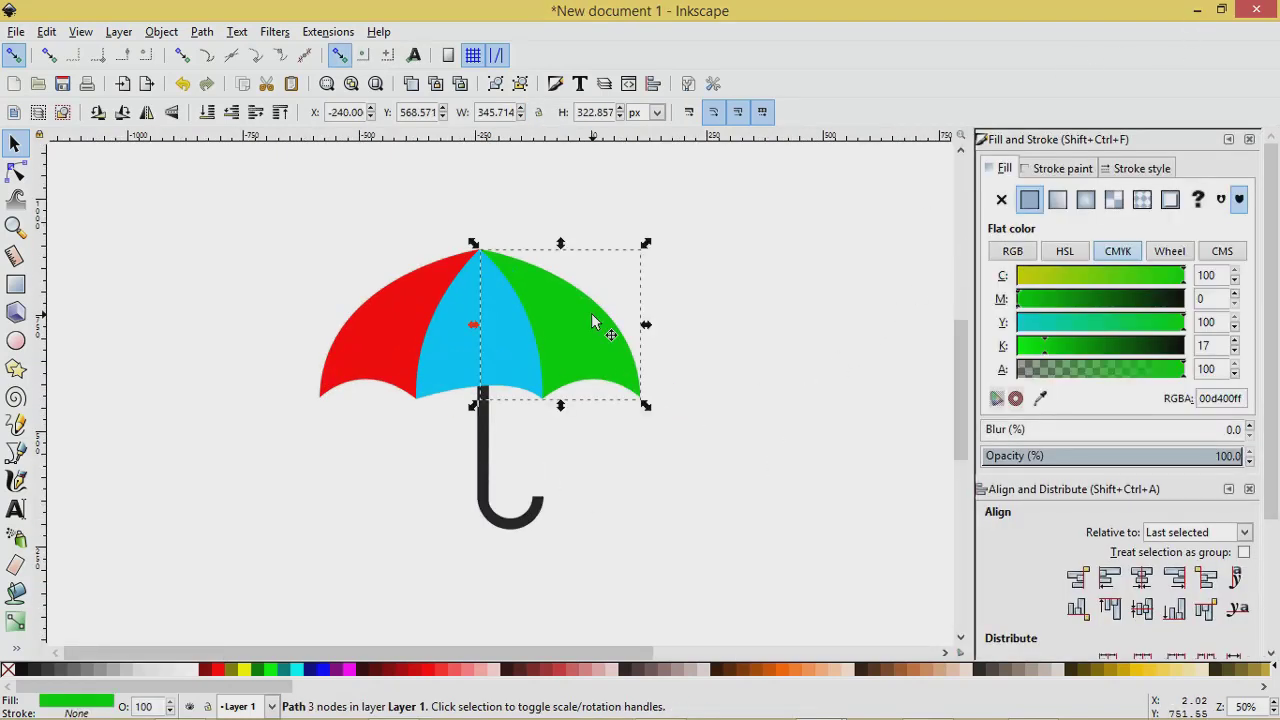
right_click(591, 321)
click(645, 442)
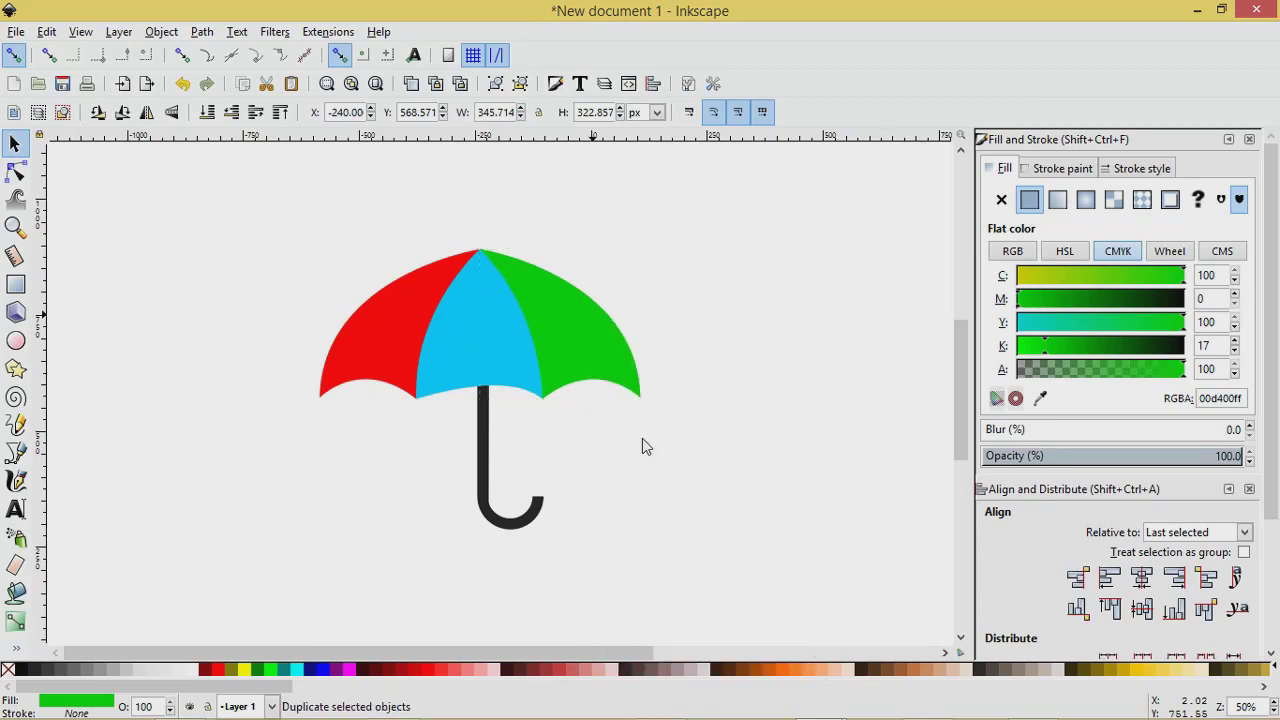
click(783, 670)
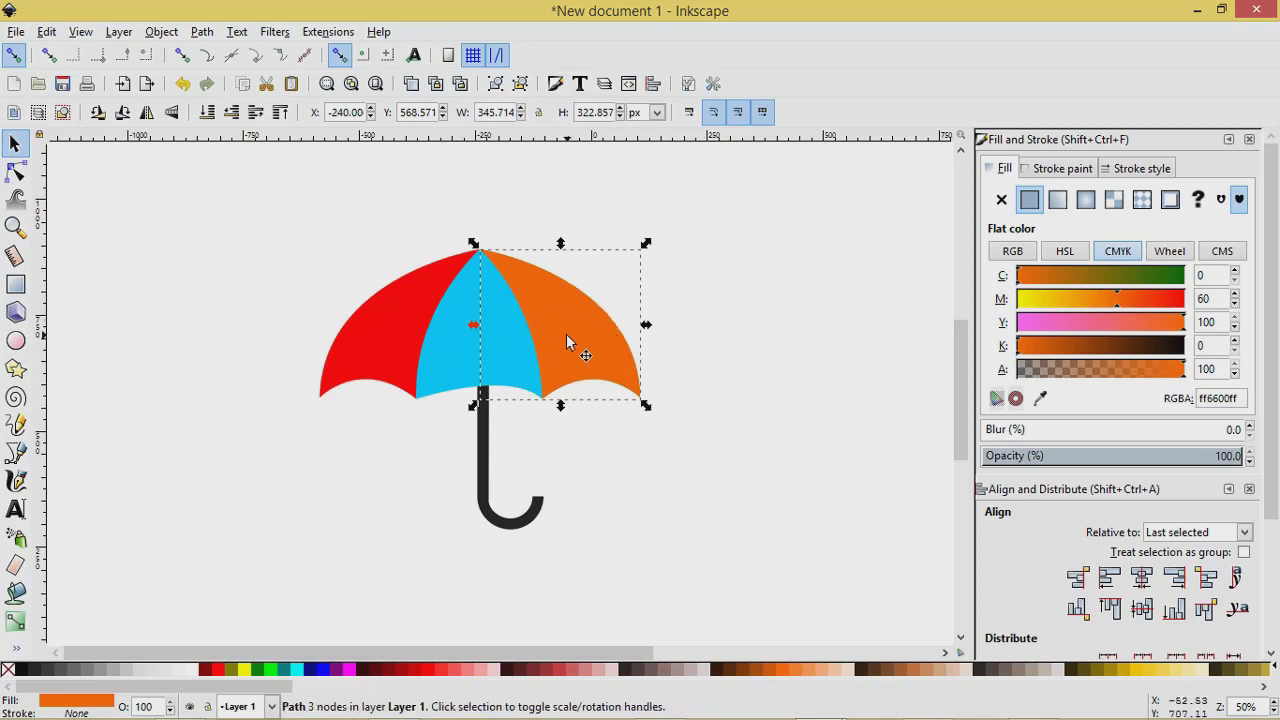
key(ctrl+l)
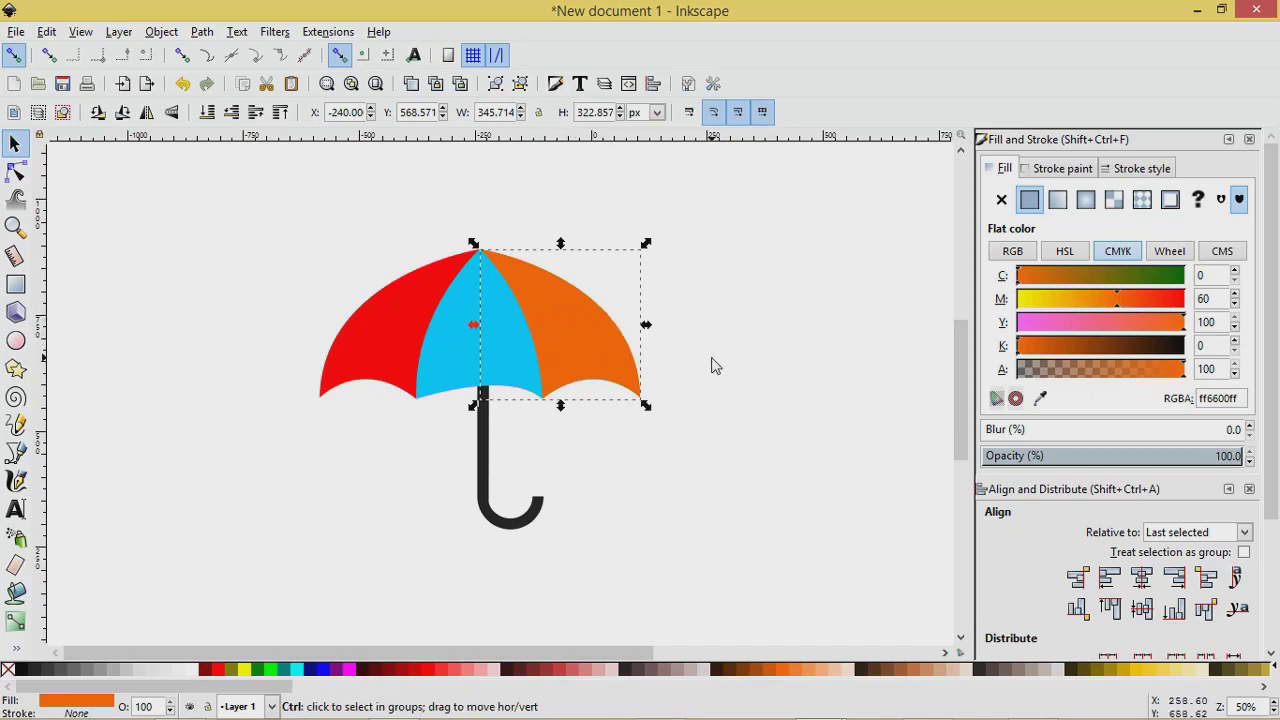
key(ctrl+l)
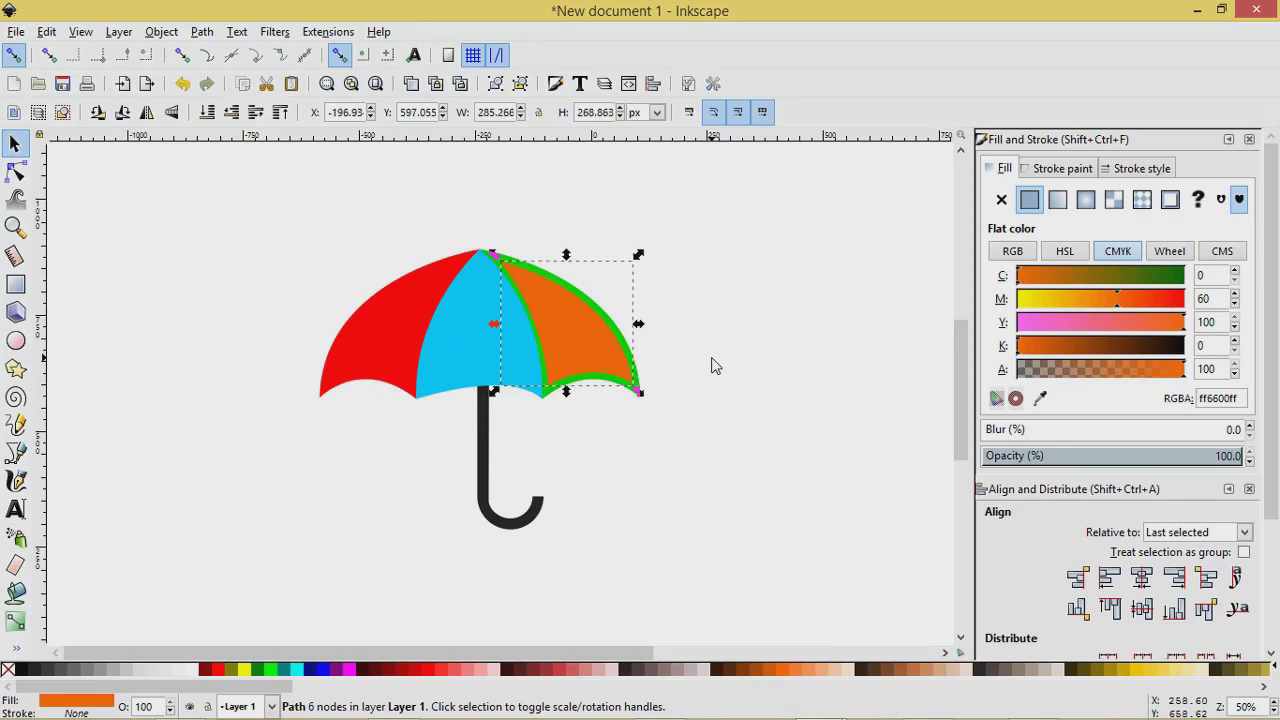
Duplicate the inset orange panel, fill the copy black, and rotate and shift it to leave an orange strip along the outer edge.
key(ctrl+l)
click(24, 672)
click(569, 341)
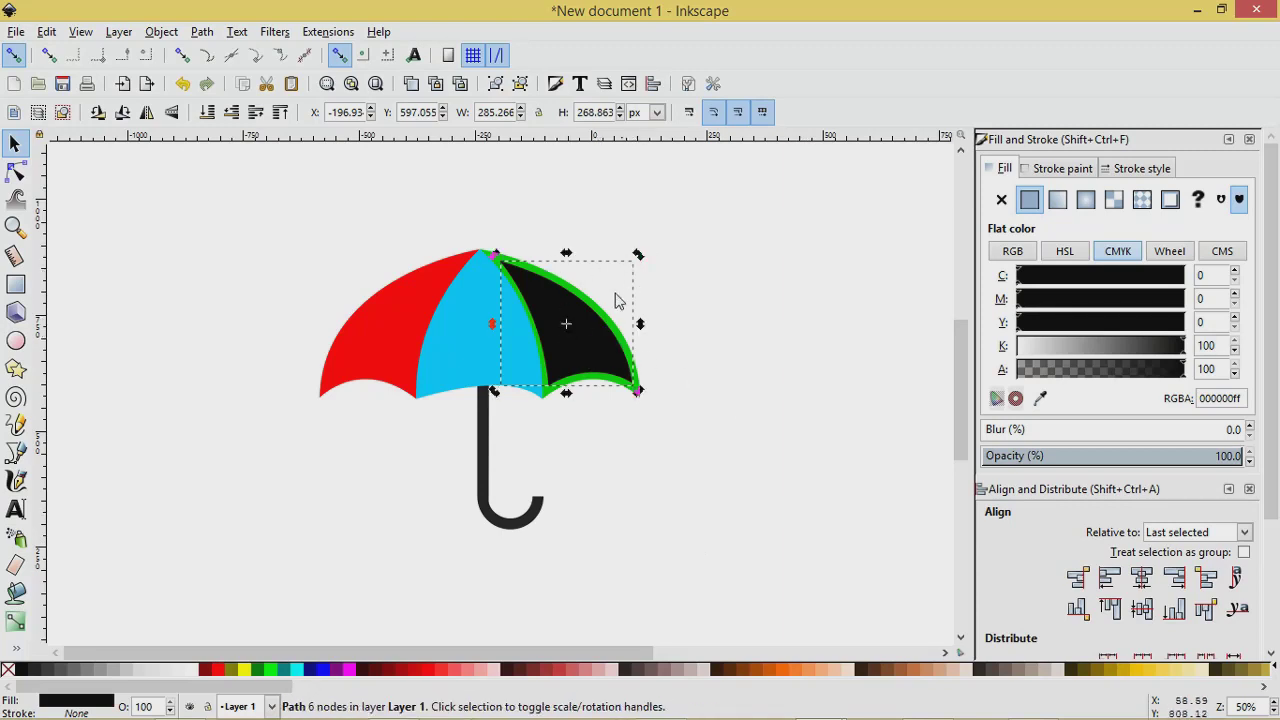
drag(583, 337, 501, 264)
drag(640, 398, 631, 408)
scroll(631, 408, up, 3)
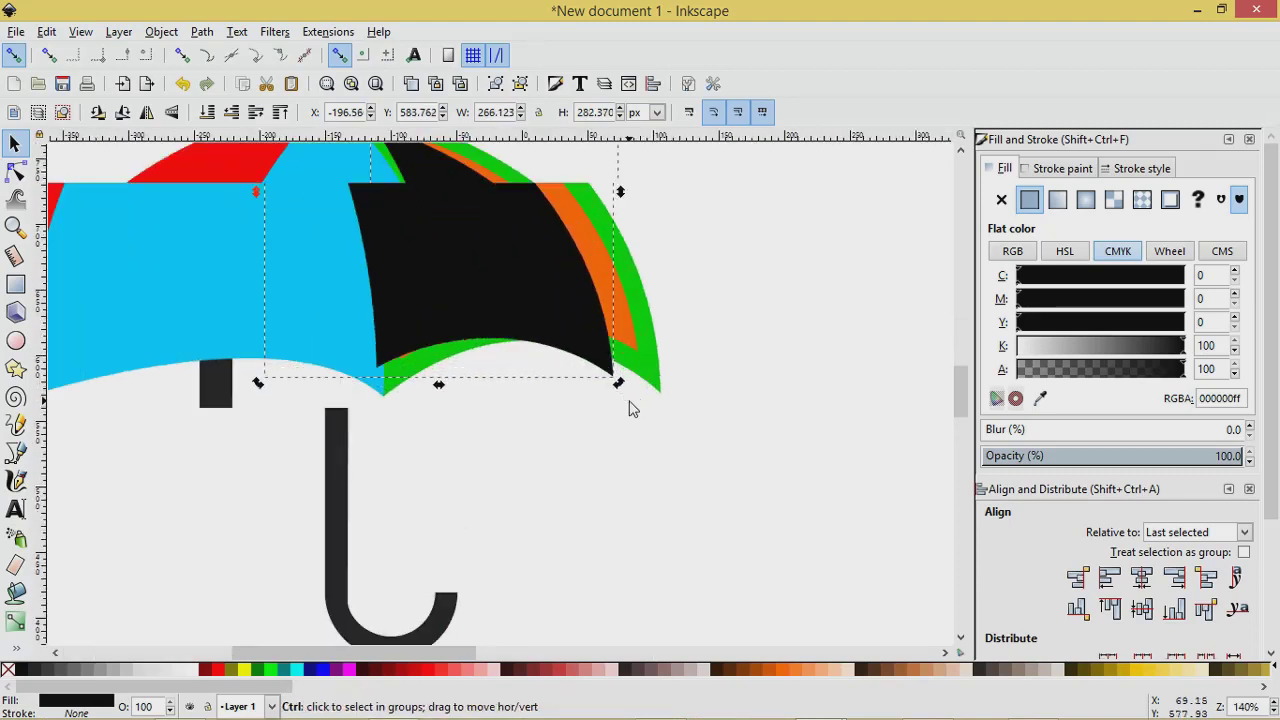
Subtract the black copy from the orange panel with Difference, leaving a thin highlight strip.
shift+click(622, 328)
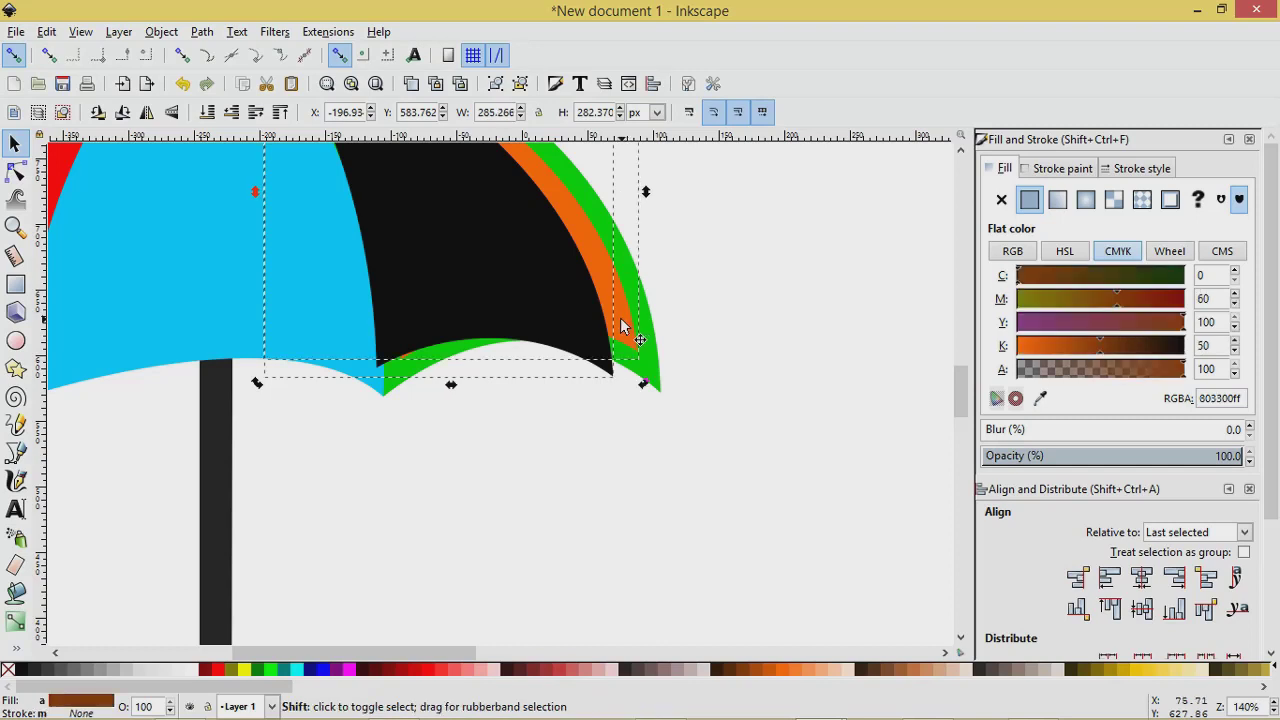
click(200, 32)
click(222, 159)
click(447, 499)
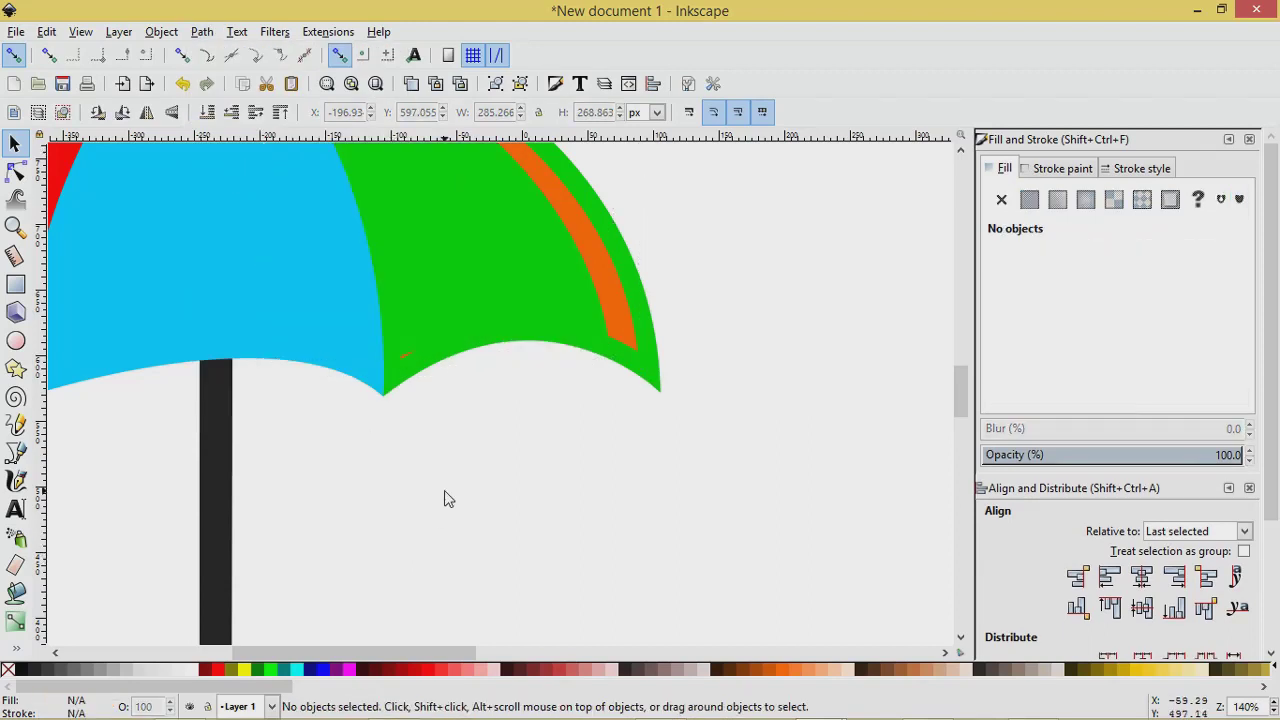
Fill the orange highlight strip on the green panel with white.
scroll(447, 499, down, 2)
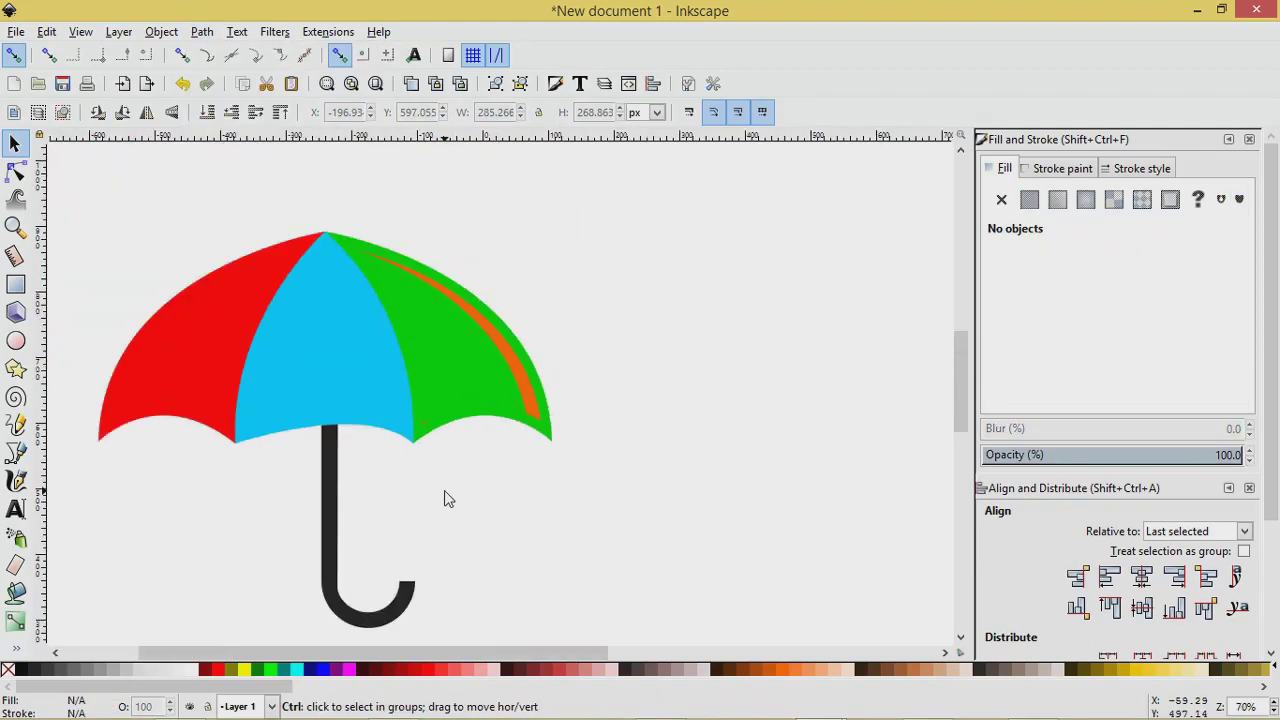
click(518, 367)
click(197, 679)
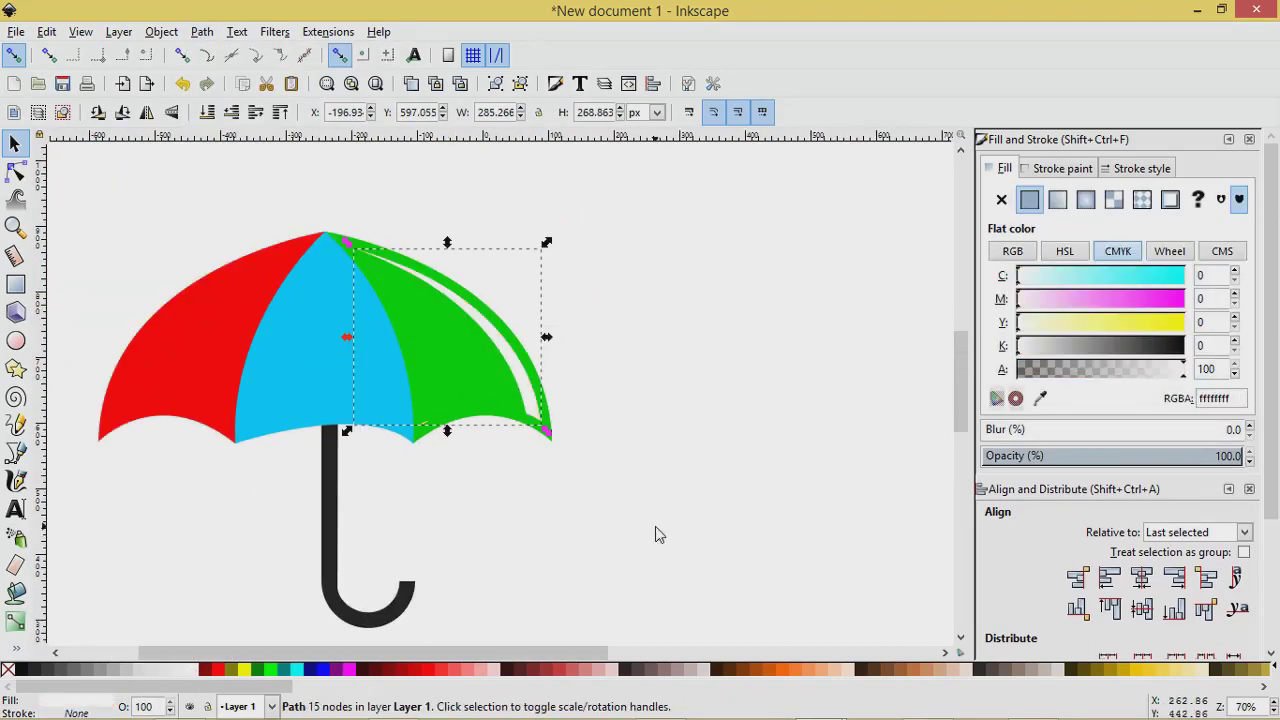
click(655, 526)
Duplicate the red panel, fill the copy white and inset it repeatedly to about 285 × 270 px.
click(190, 335)
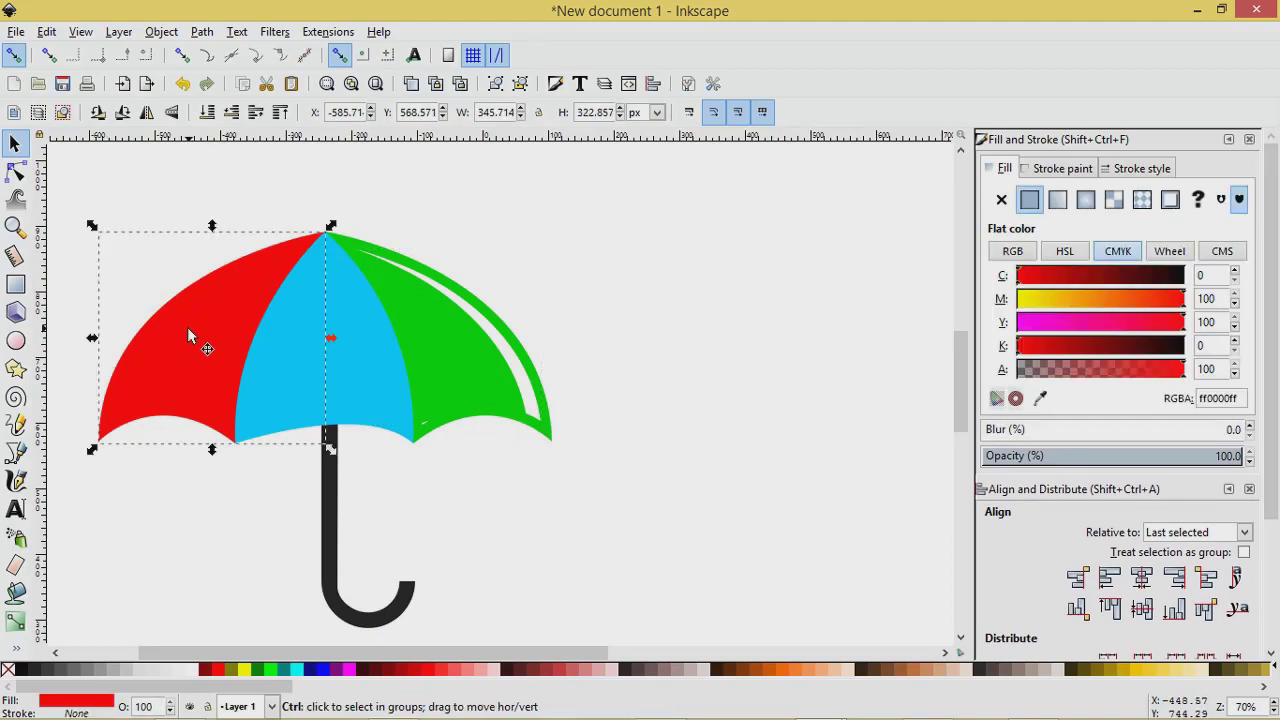
click(190, 670)
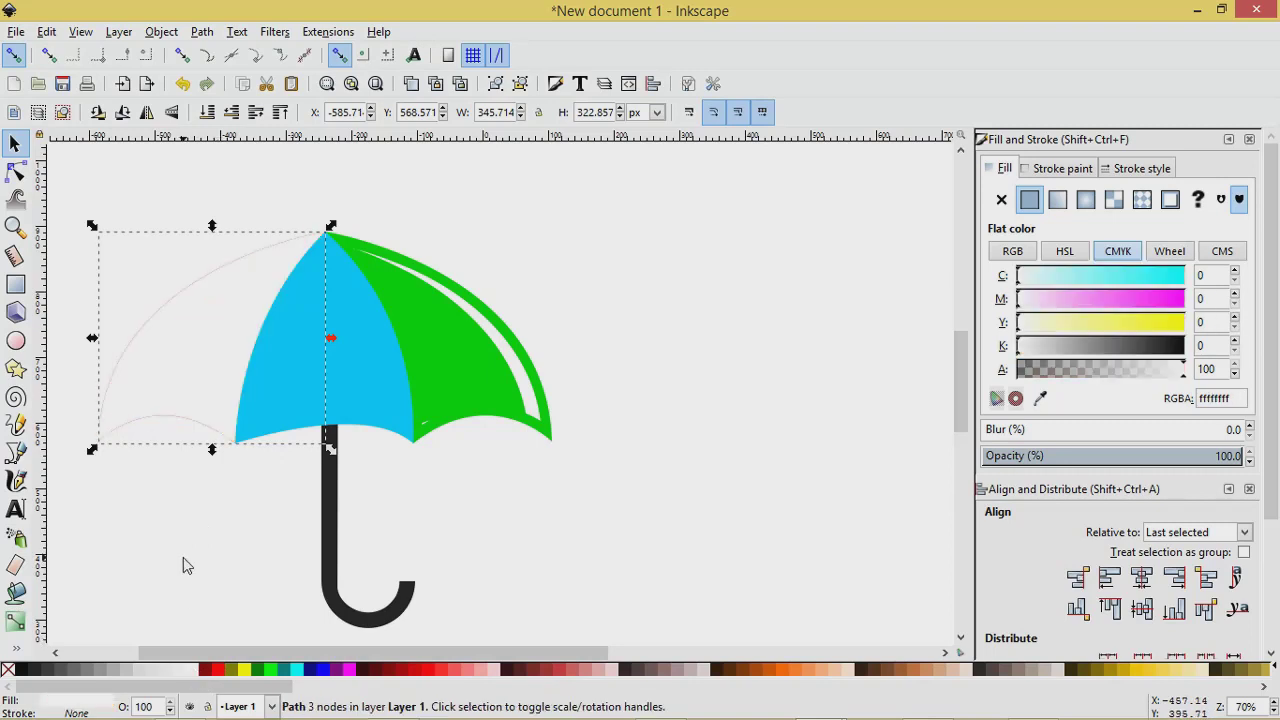
click(200, 32)
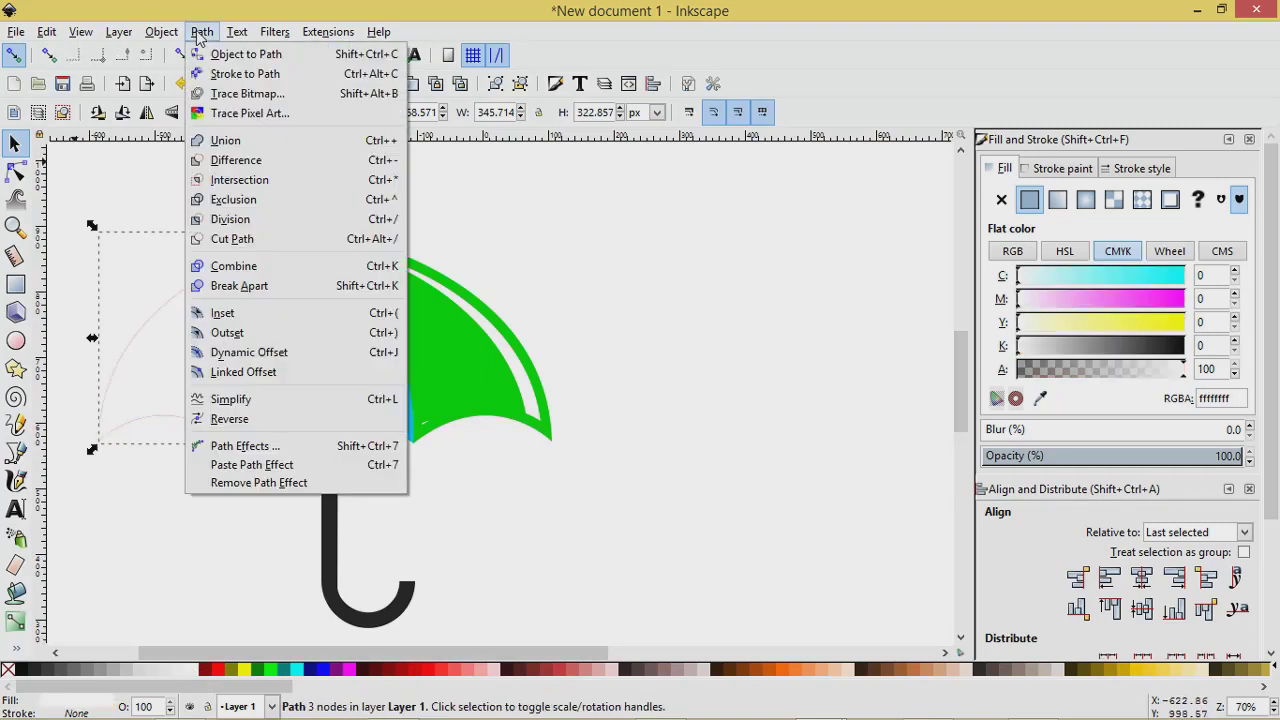
click(386, 314)
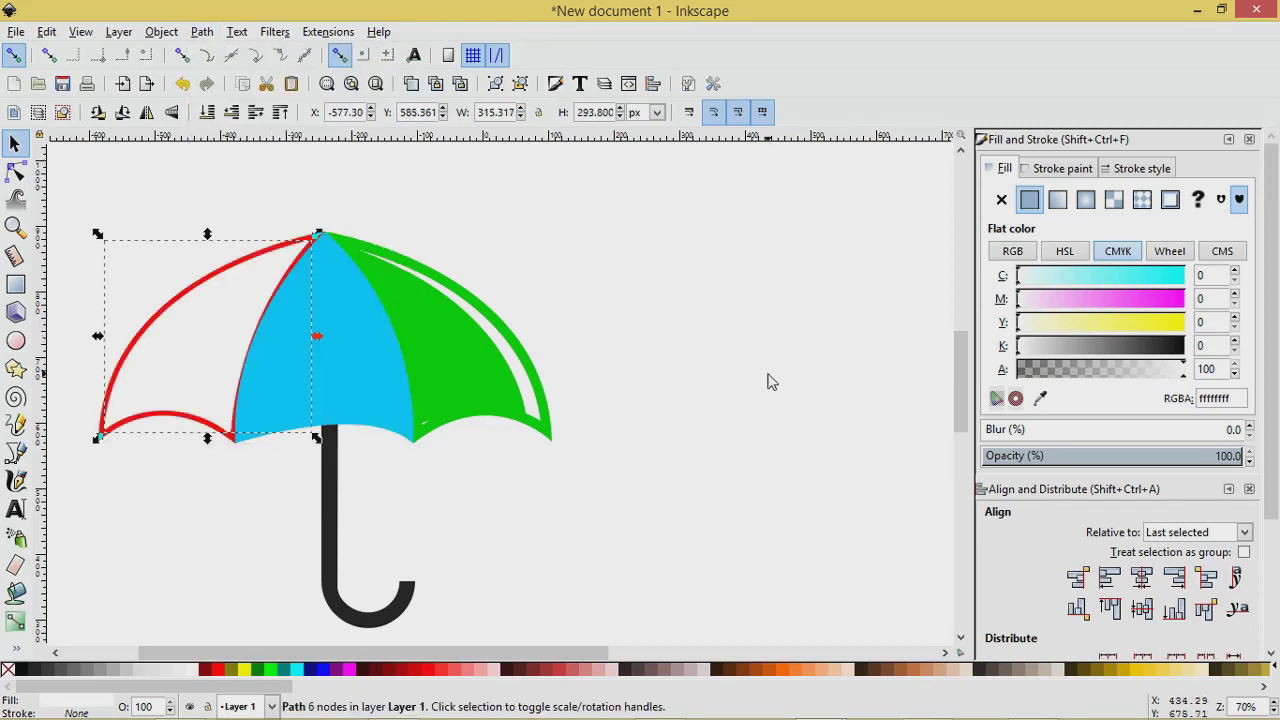
key(ctrl+parenleft)
key(ctrl+parenleft)
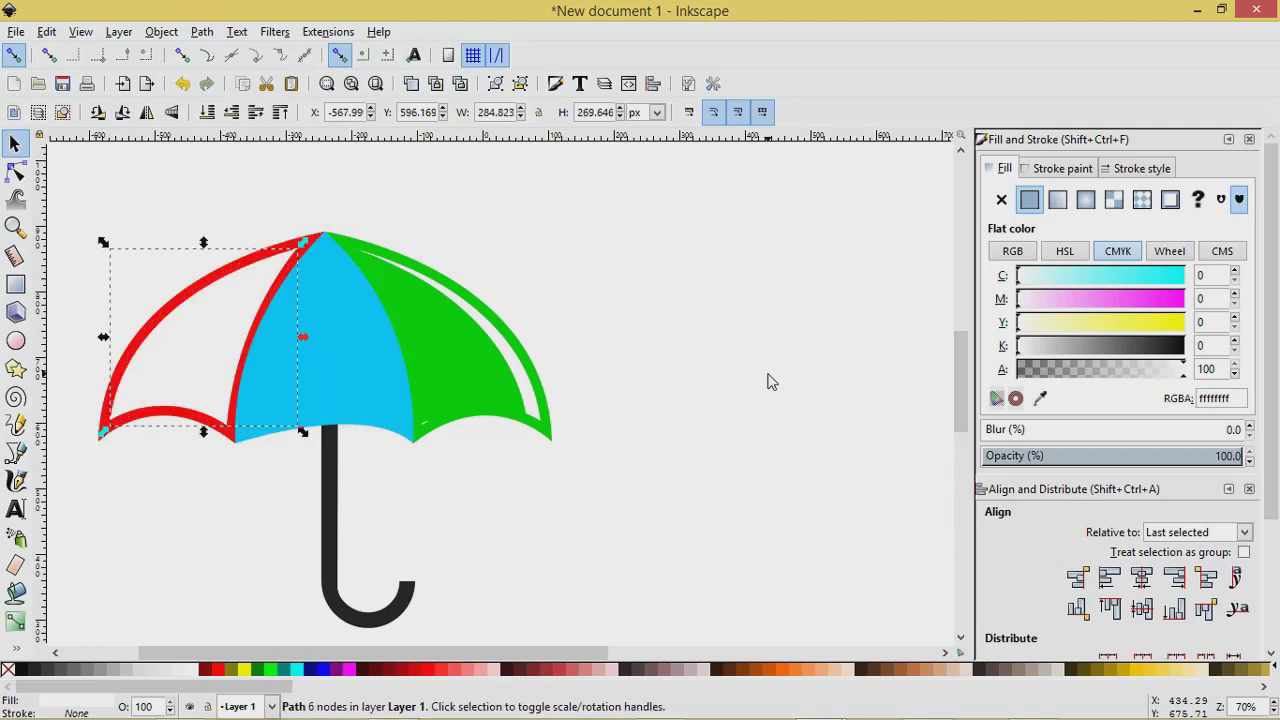
Inset the white copy on the red panel once more, and undo its insets back to the full panel size.
key(ctrl+parenright)
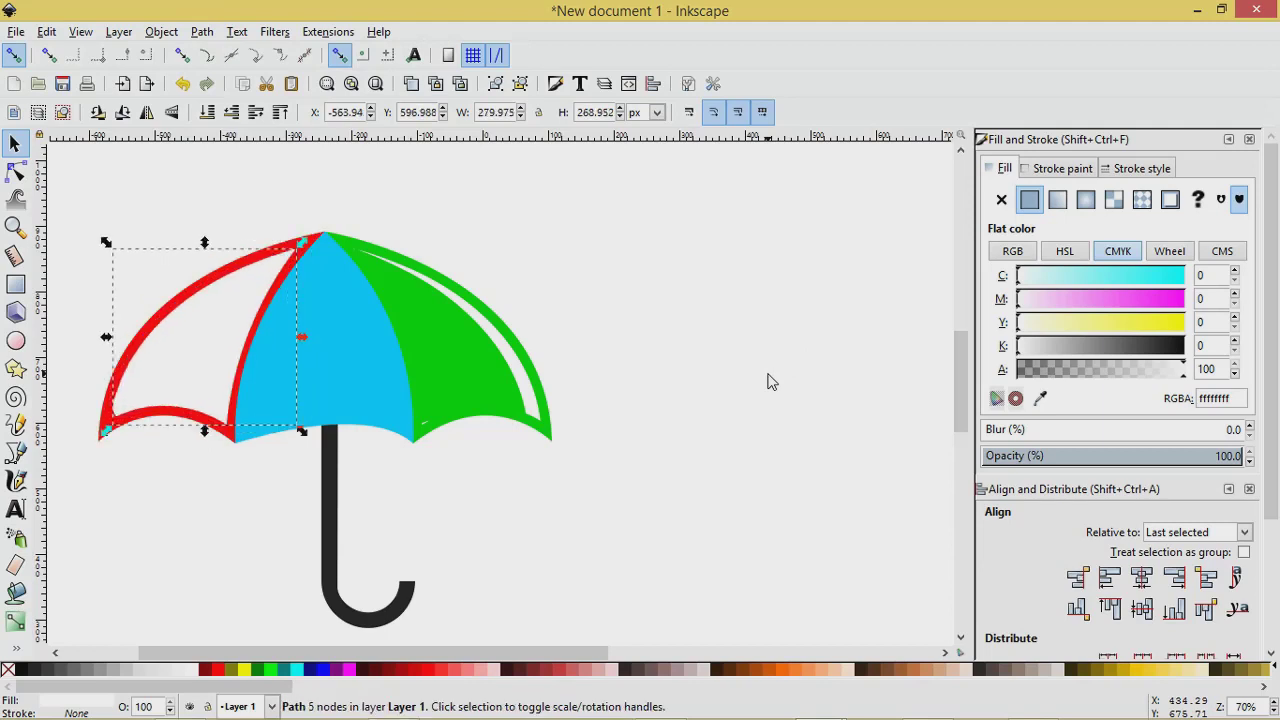
key(ctrl+parenright)
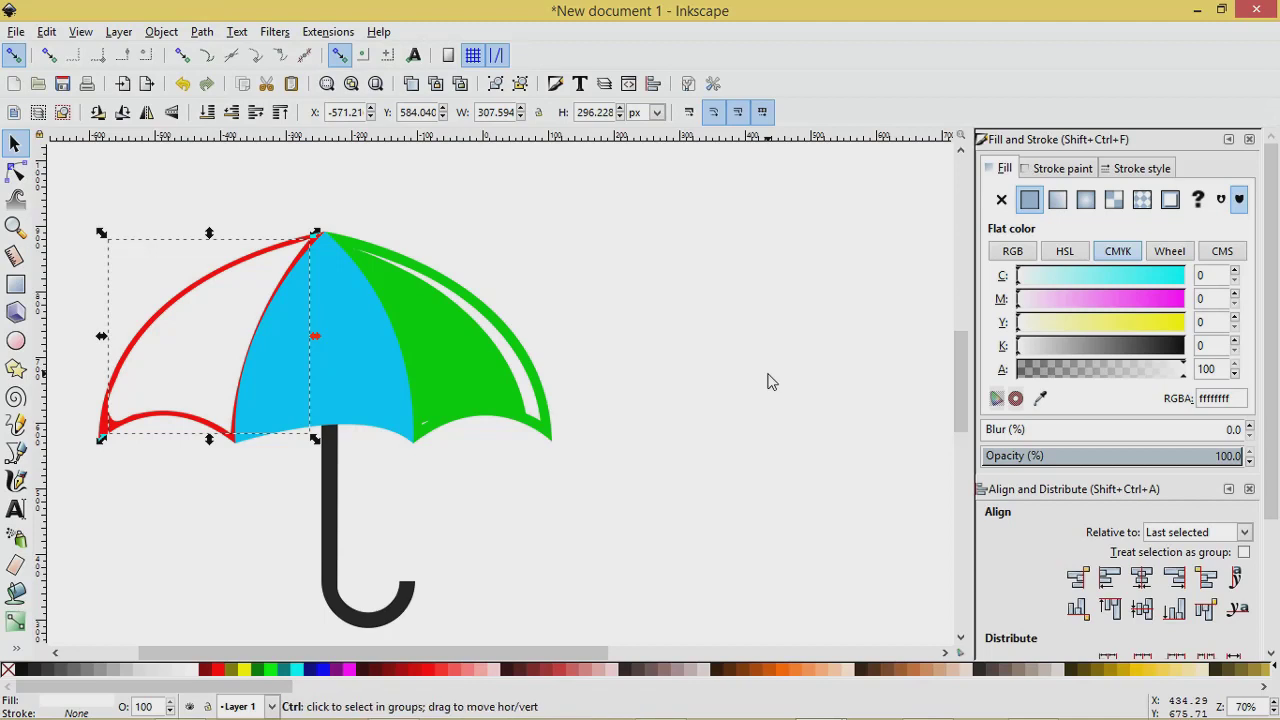
key(Escape)
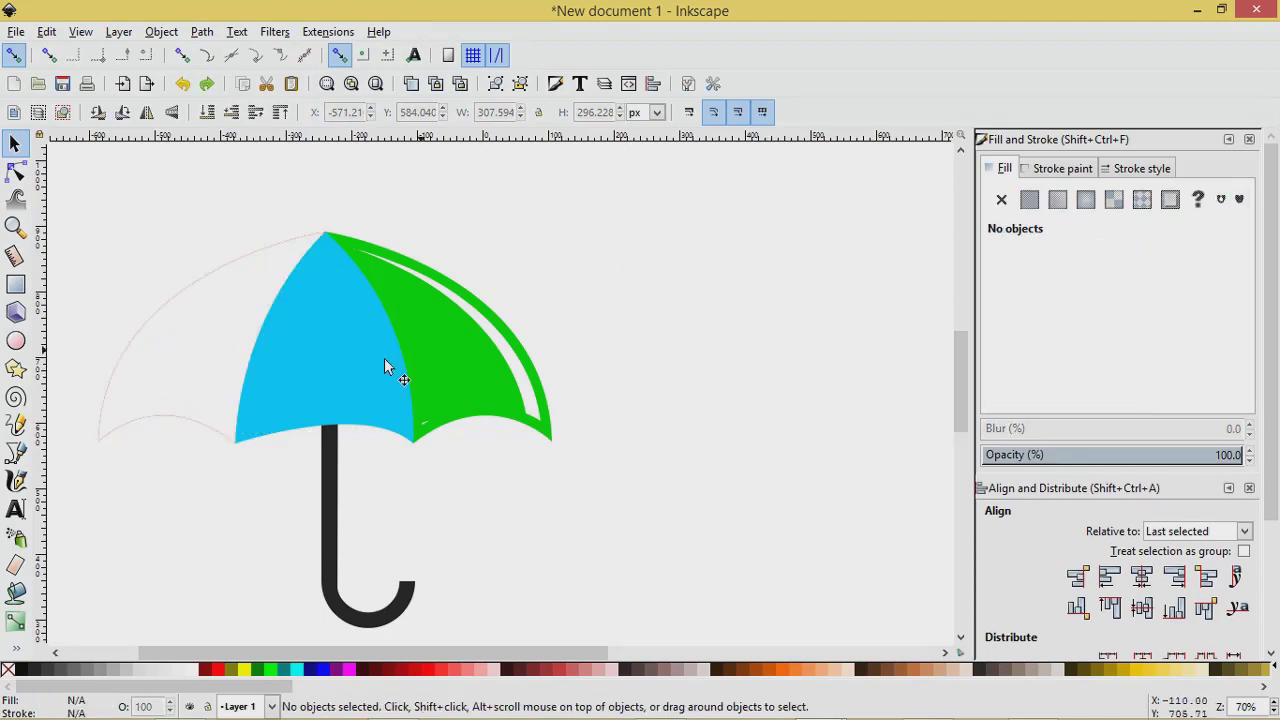
Try insetting the full-size white copy of the red panel again to about 315 × 294 px.
click(190, 336)
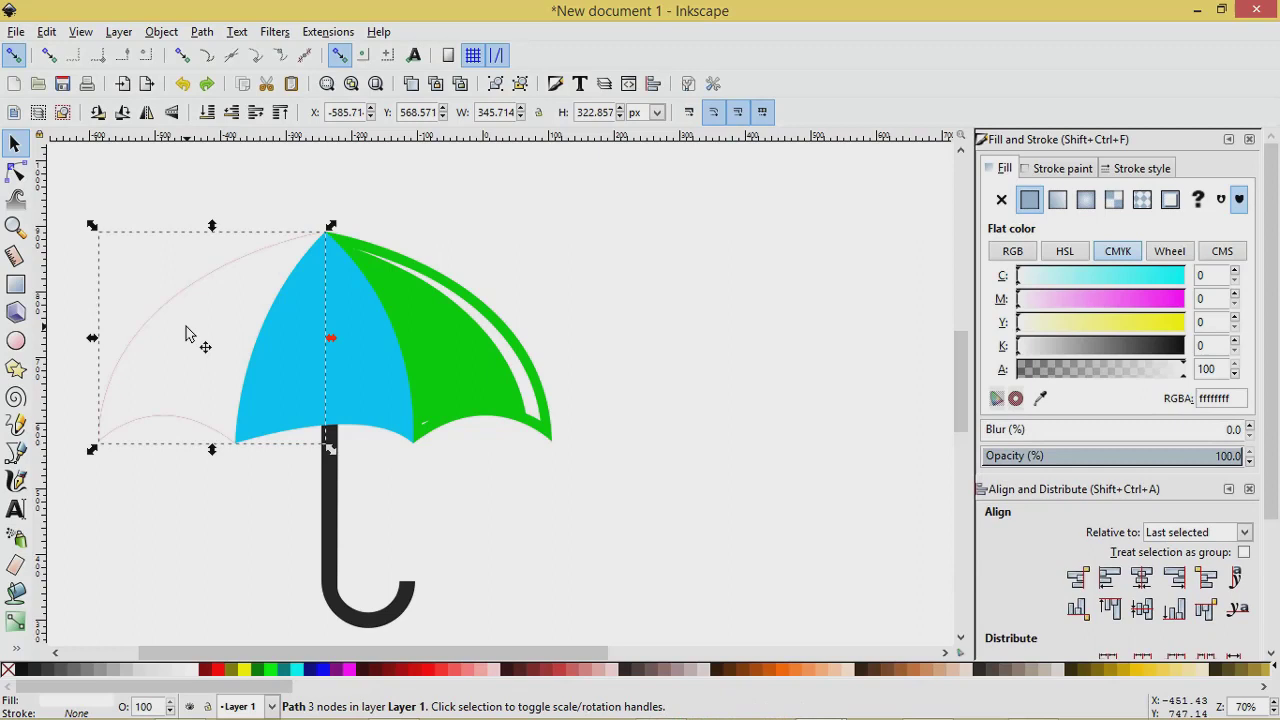
click(200, 33)
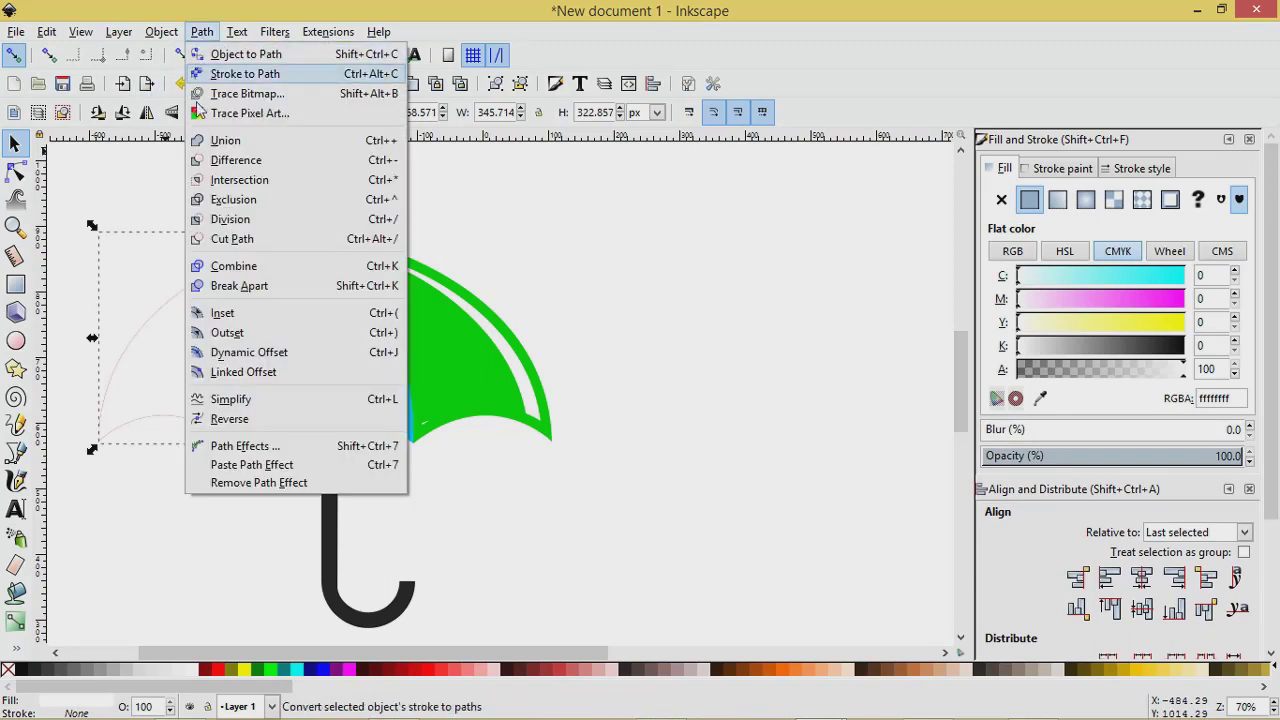
click(248, 326)
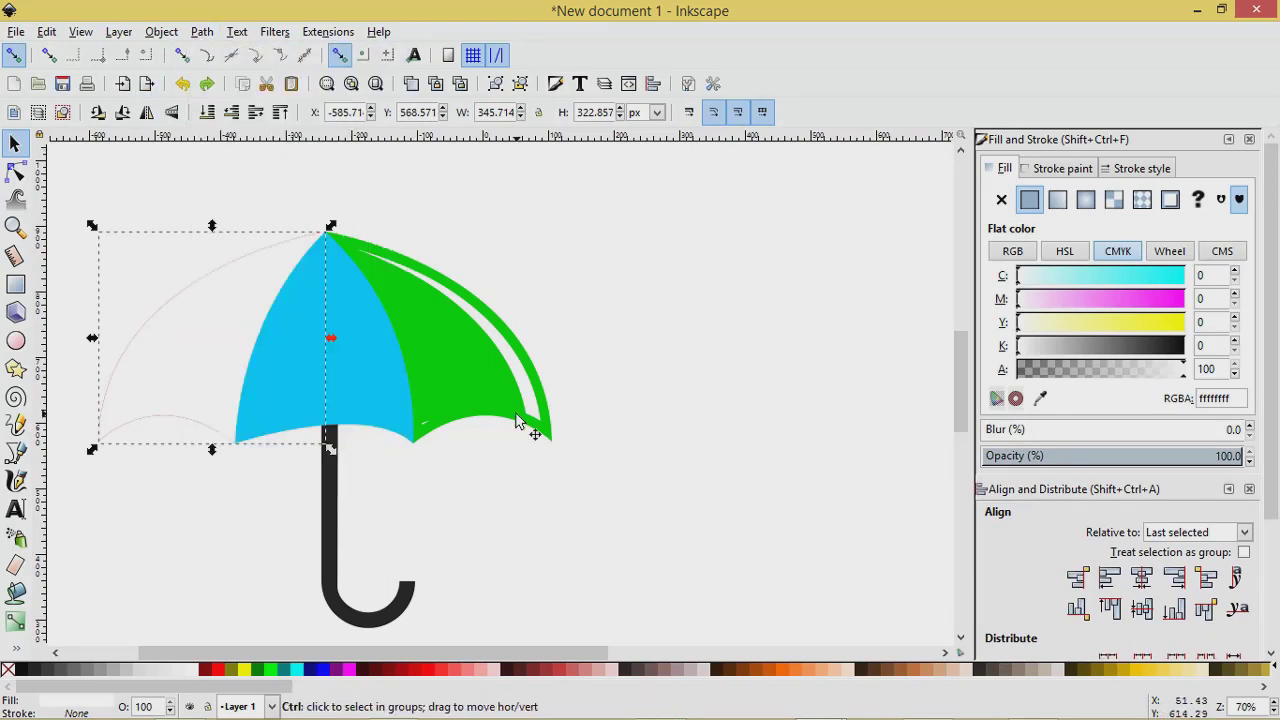
key(ctrl+parenleft)
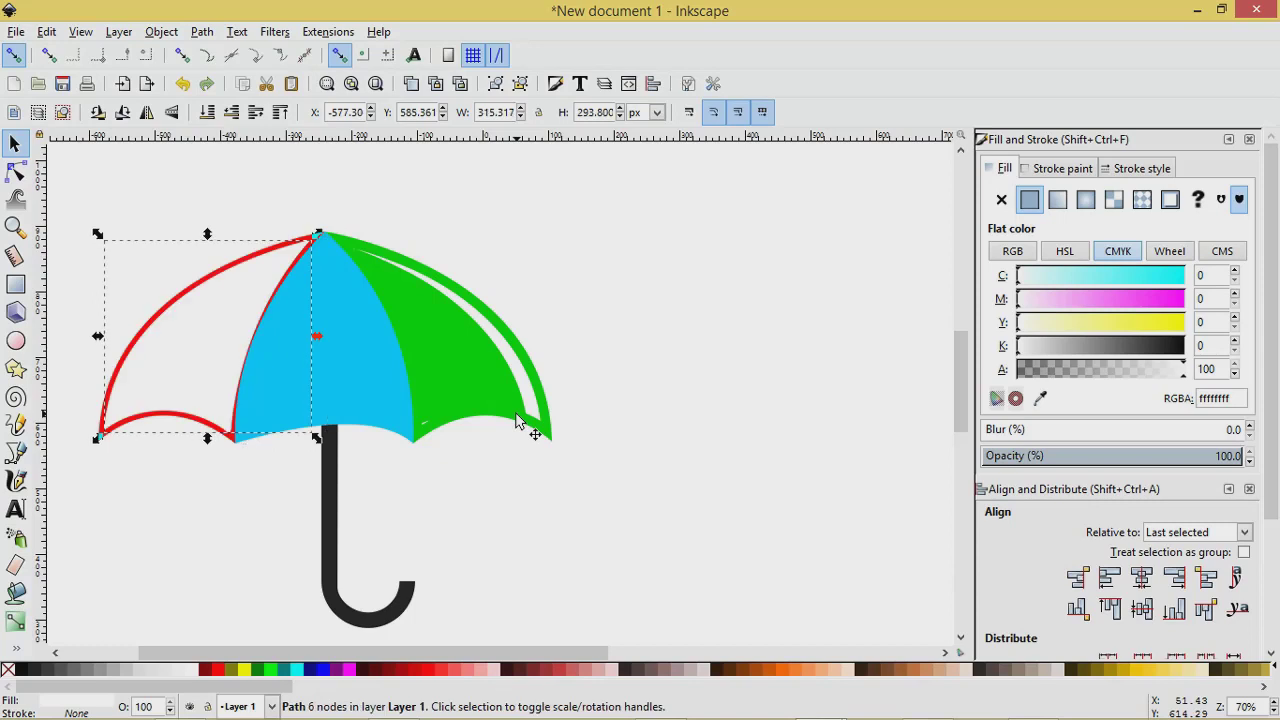
key(Escape)
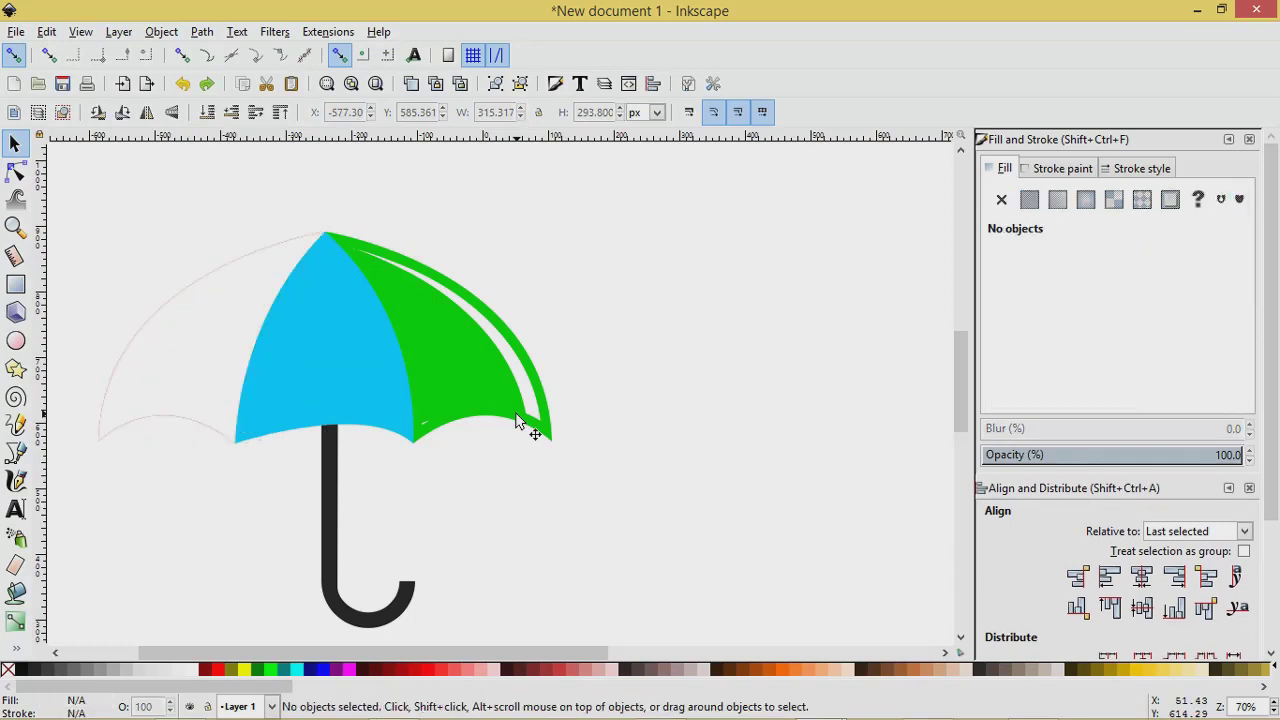
Shrink the white copy of the red panel with a Dynamic Offset to about 298 × 281 px and convert it to a path.
click(162, 364)
click(202, 32)
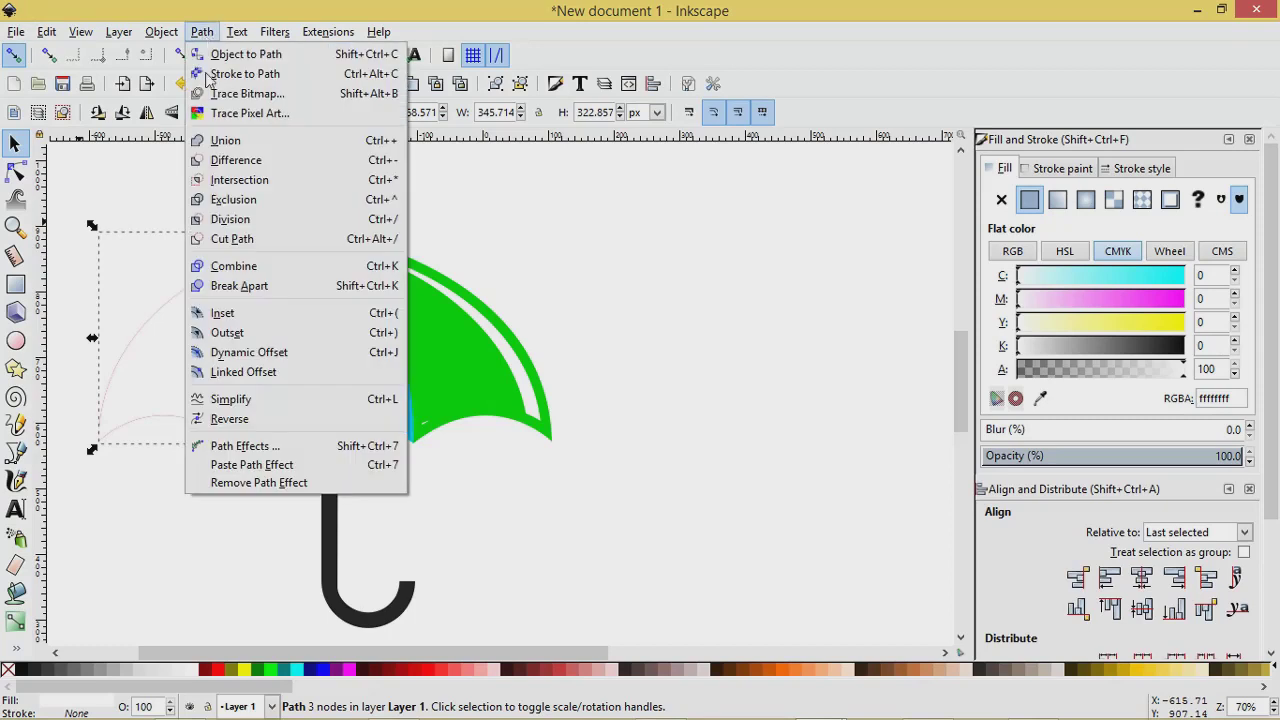
click(245, 353)
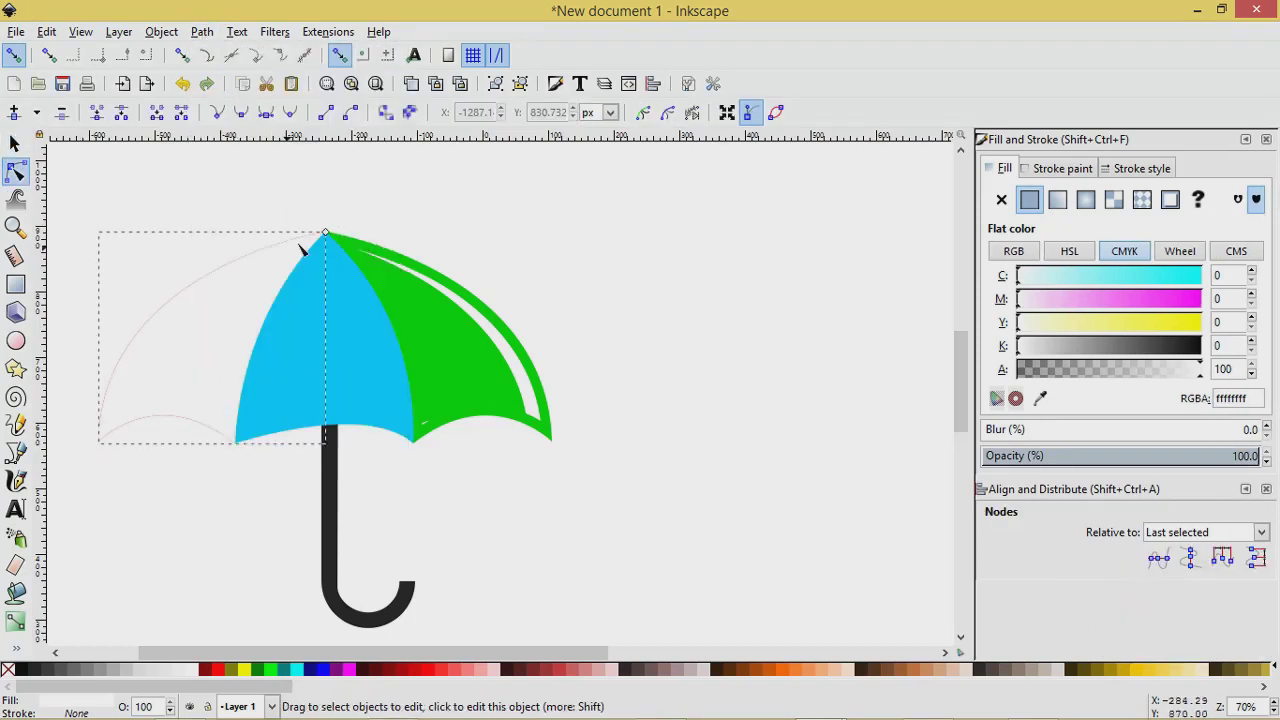
drag(326, 236, 305, 252)
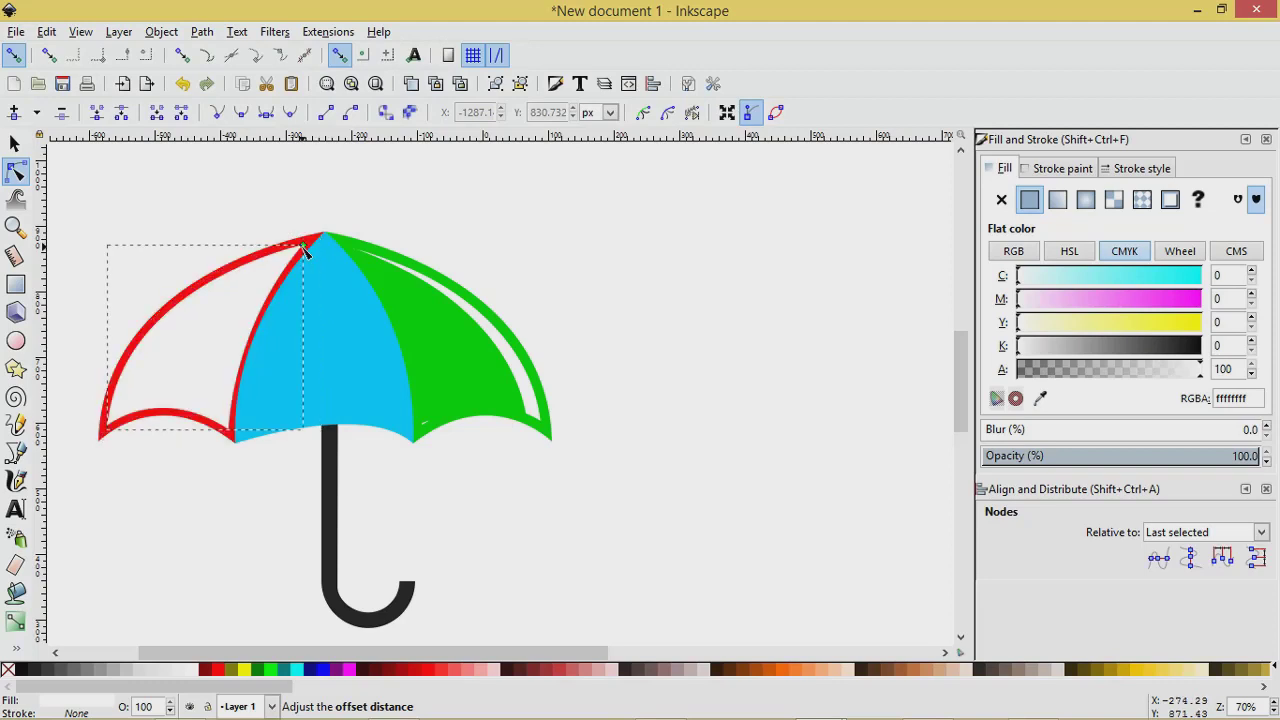
click(14, 144)
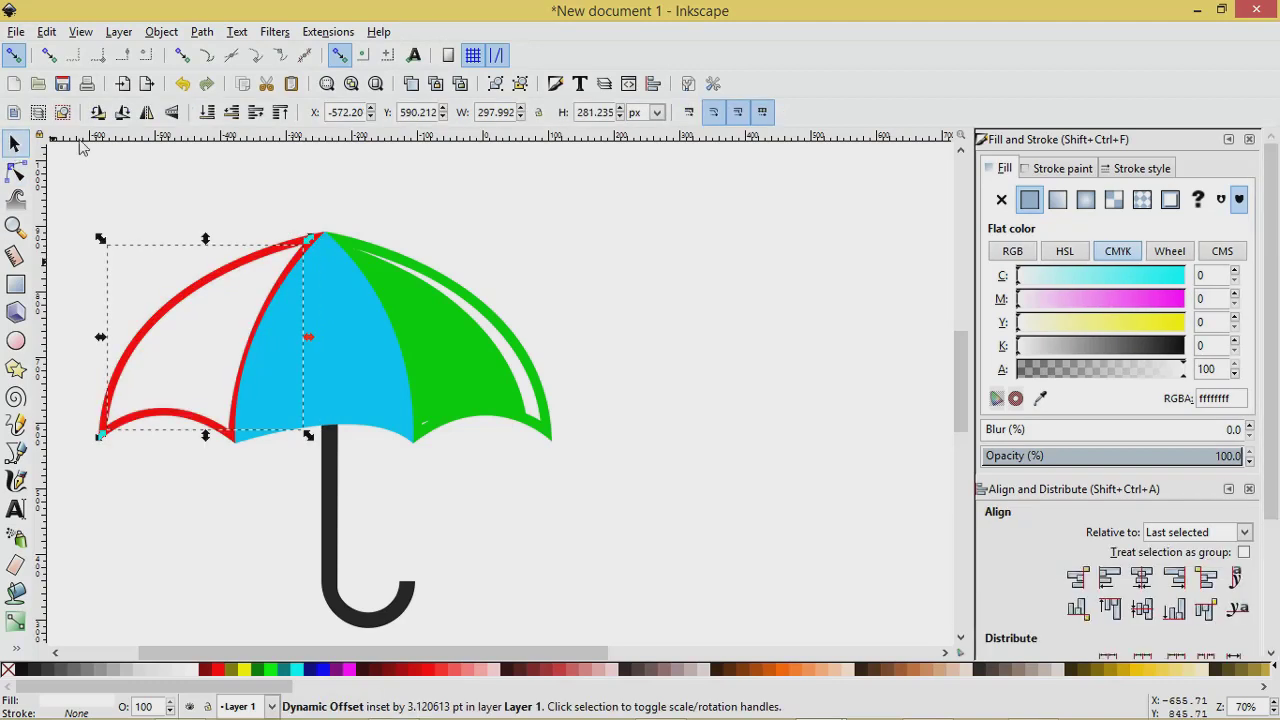
click(202, 32)
click(240, 75)
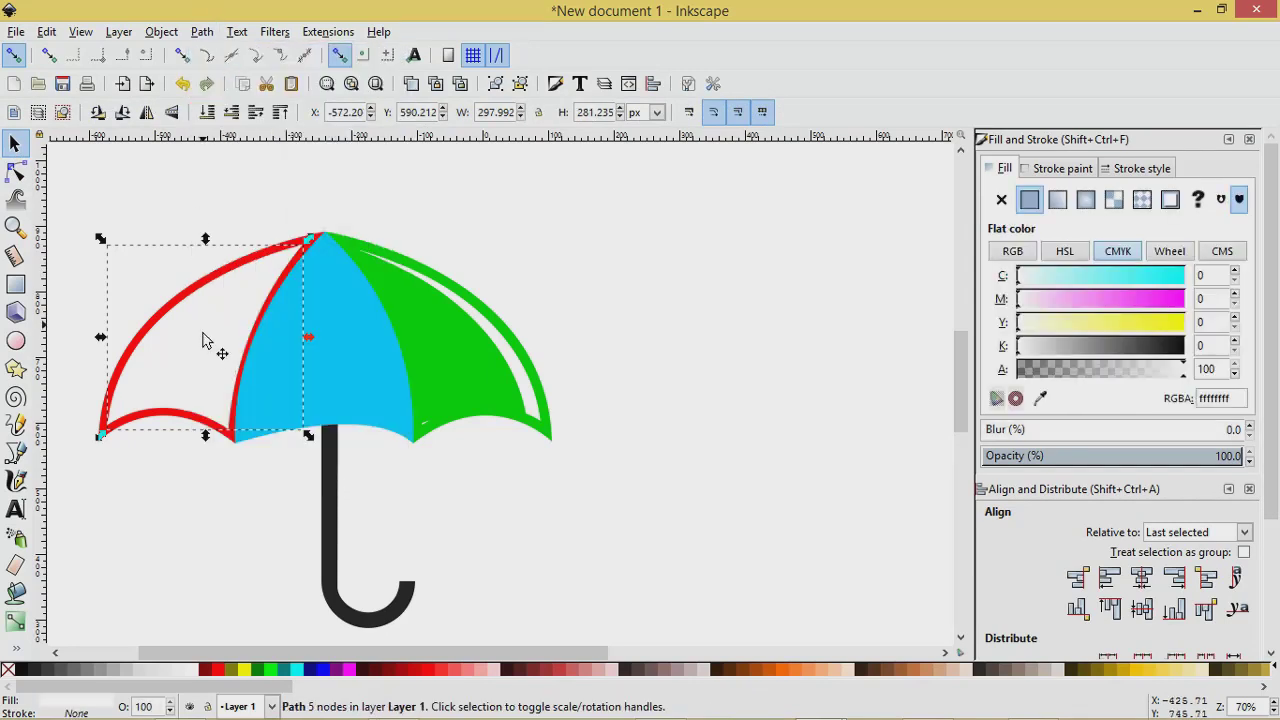
Duplicate the inset white shape on the red panel and fill the copy black.
drag(181, 446, 363, 374)
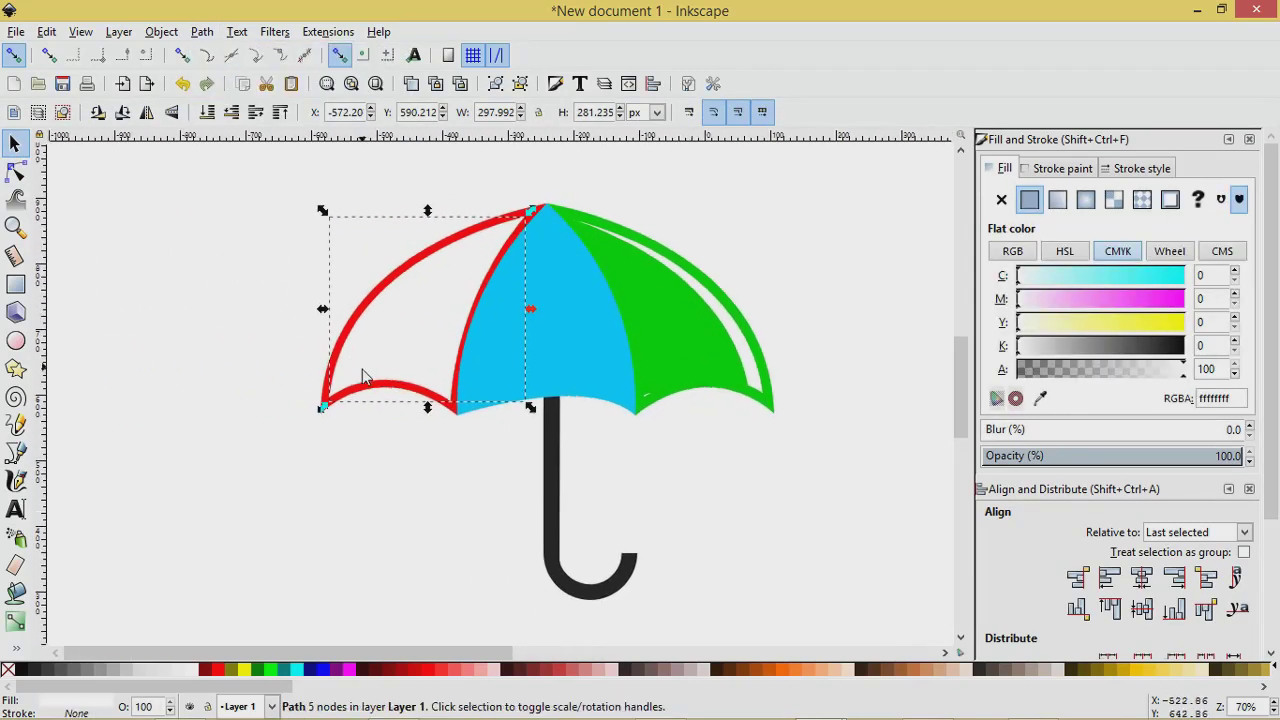
scroll(408, 338, up, 2)
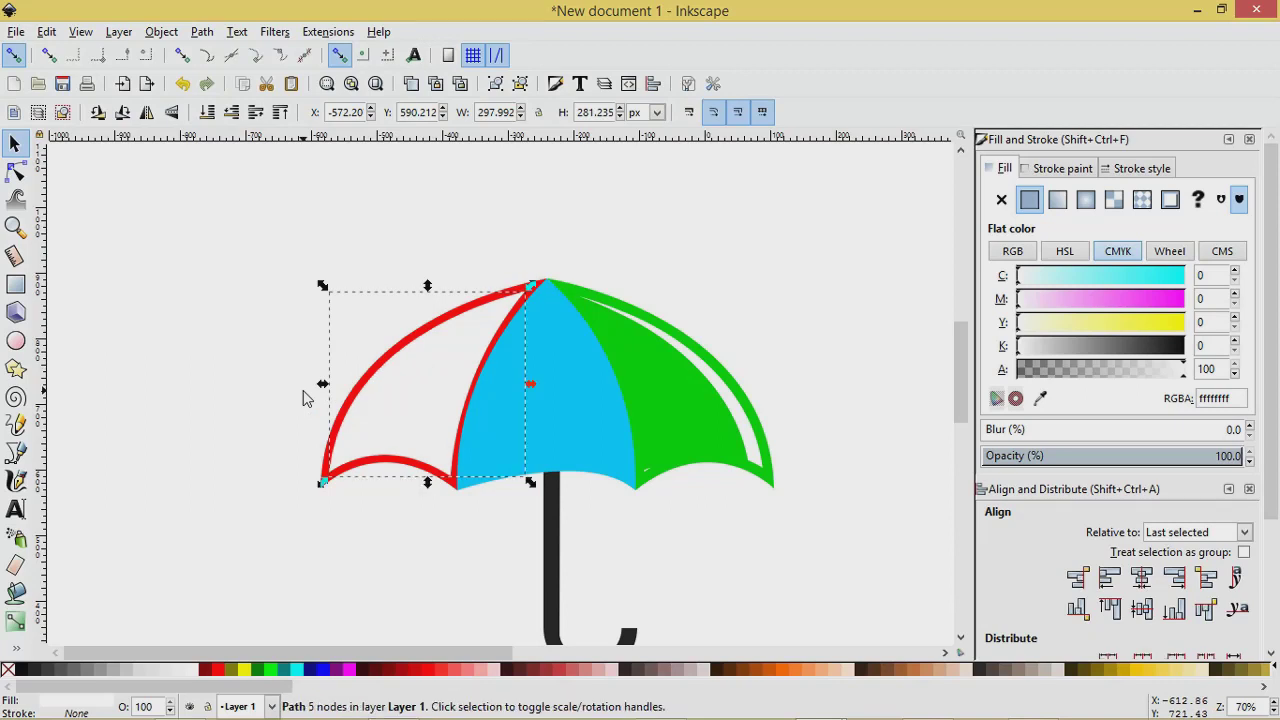
click(24, 670)
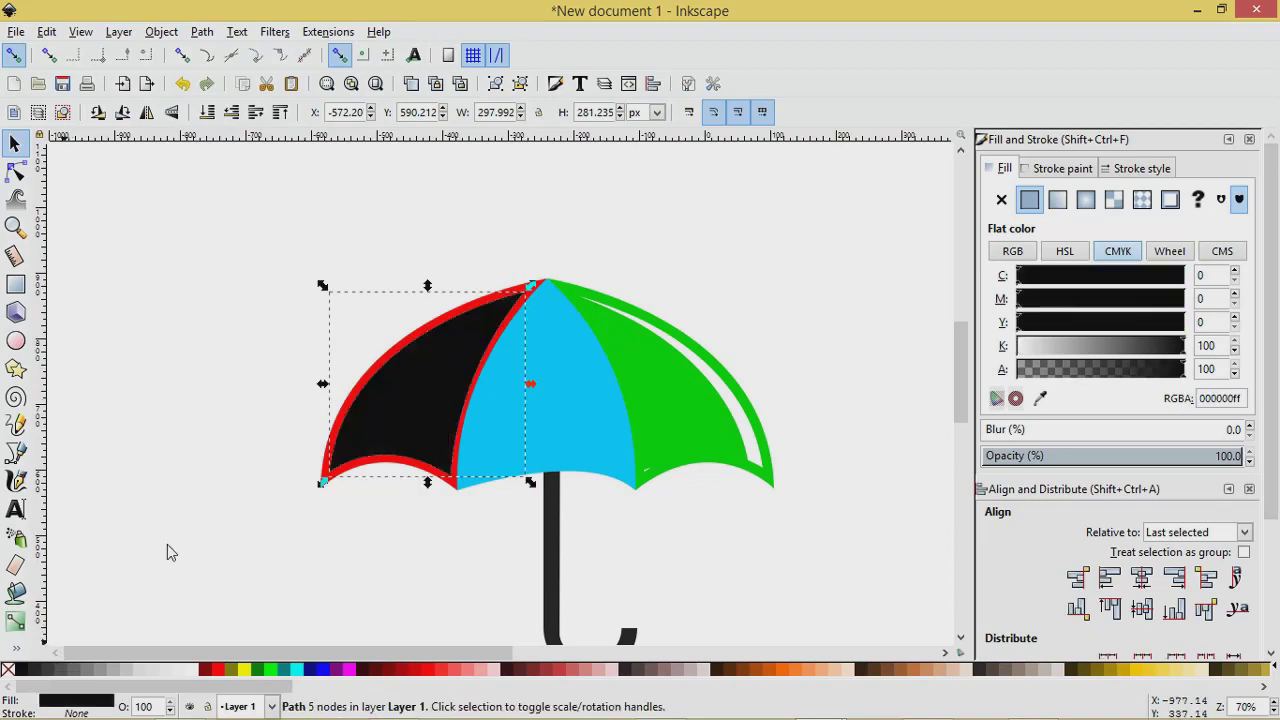
Set the black copy's rotation centre at its upper tip and rotate it slightly inward, exposing a white strip along the outer edge.
click(417, 377)
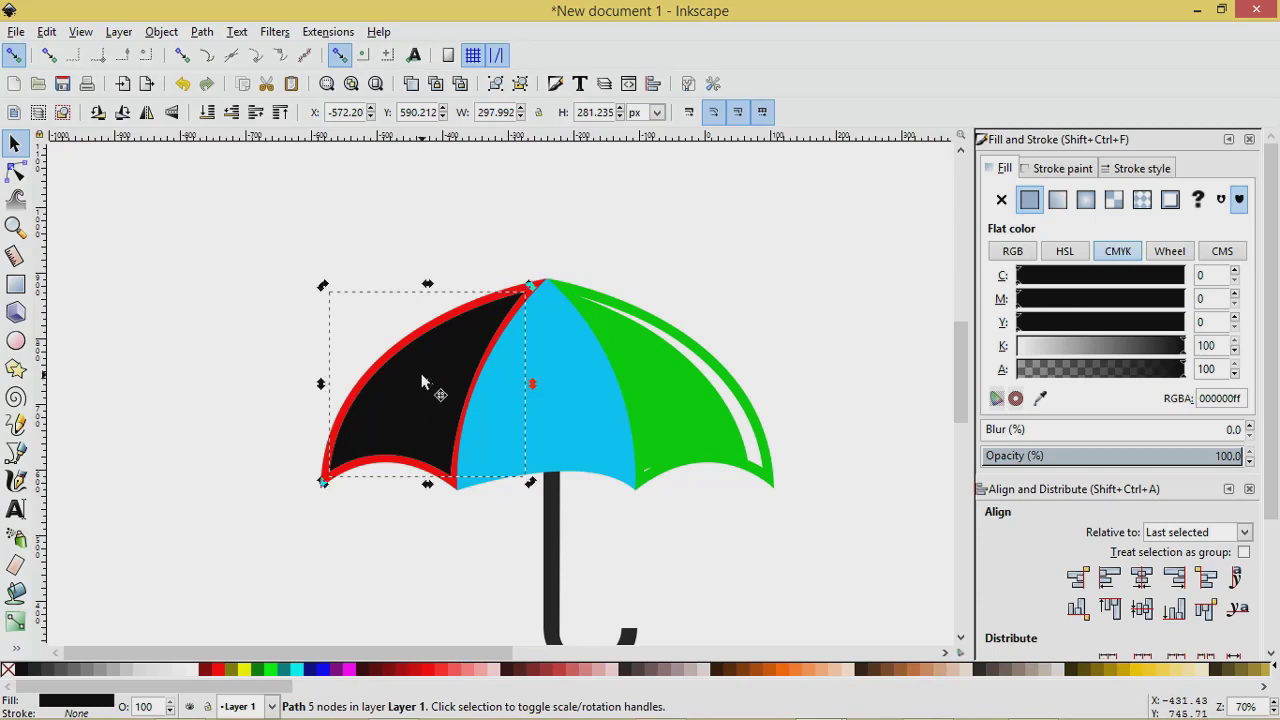
drag(427, 383, 527, 289)
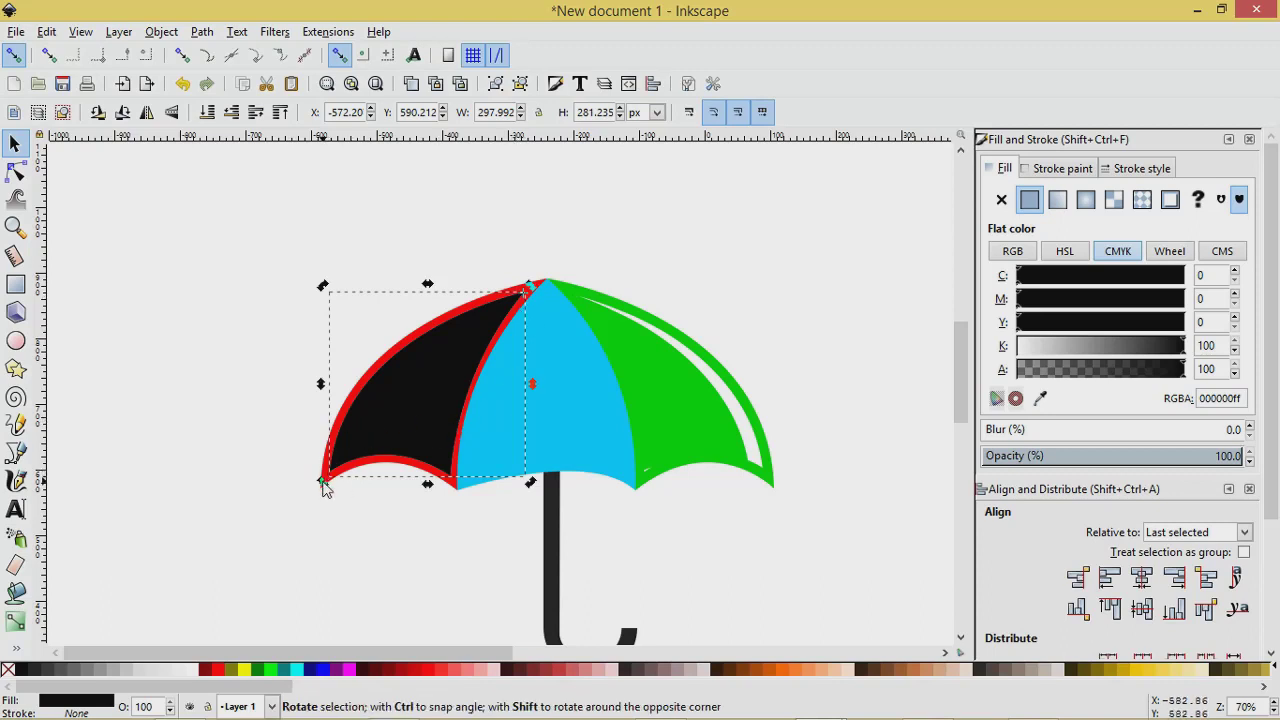
drag(323, 484, 342, 494)
Subtract the black copy from the white shape on the red panel with Difference.
scroll(343, 490, up, 3)
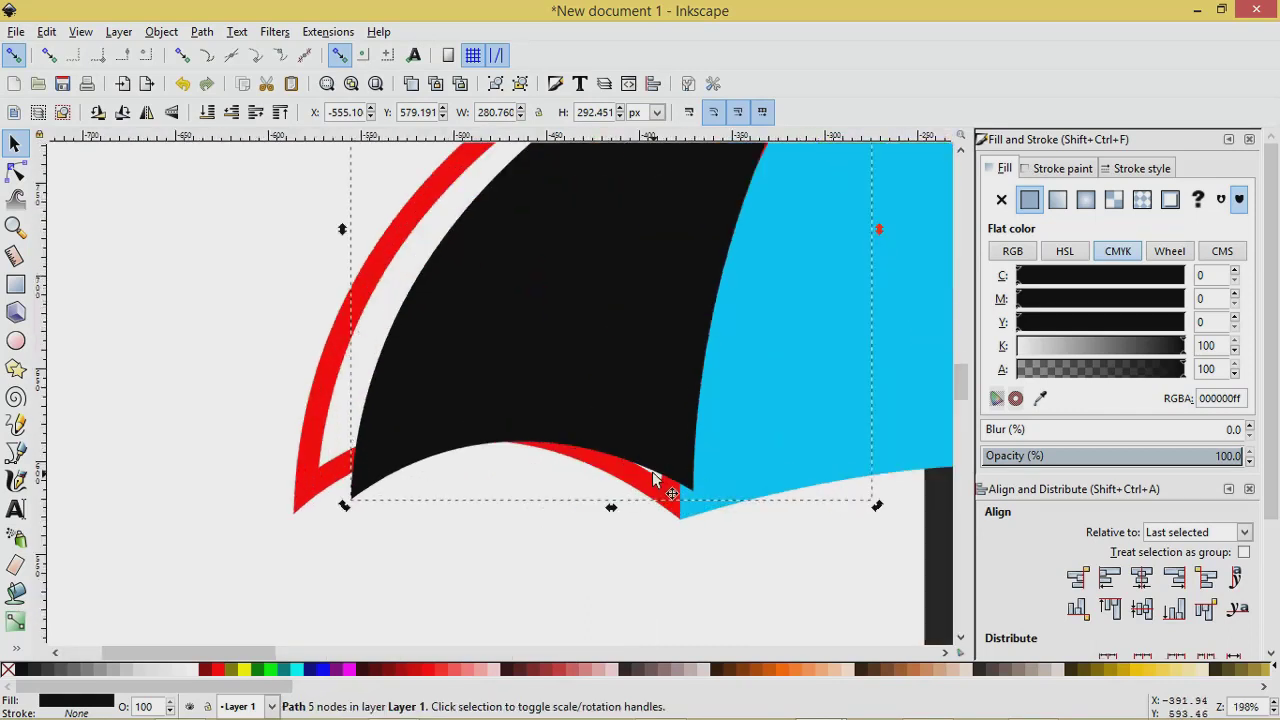
shift+click(342, 421)
click(203, 32)
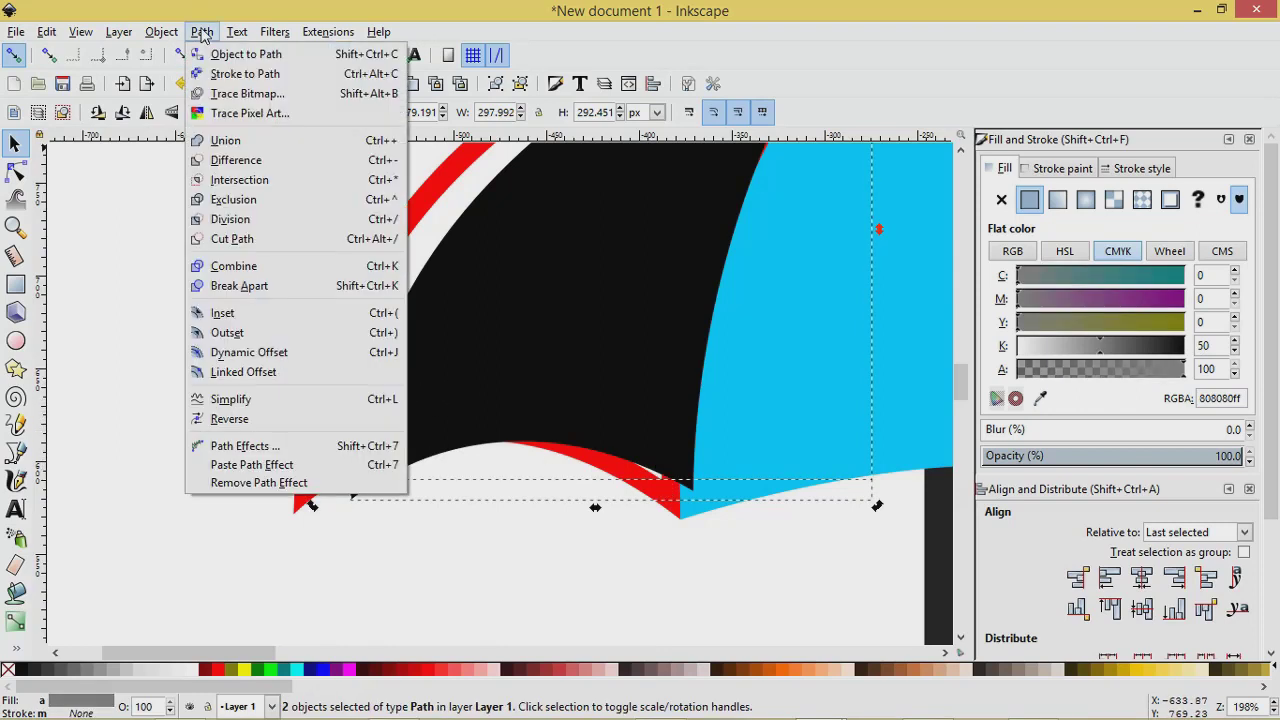
click(236, 160)
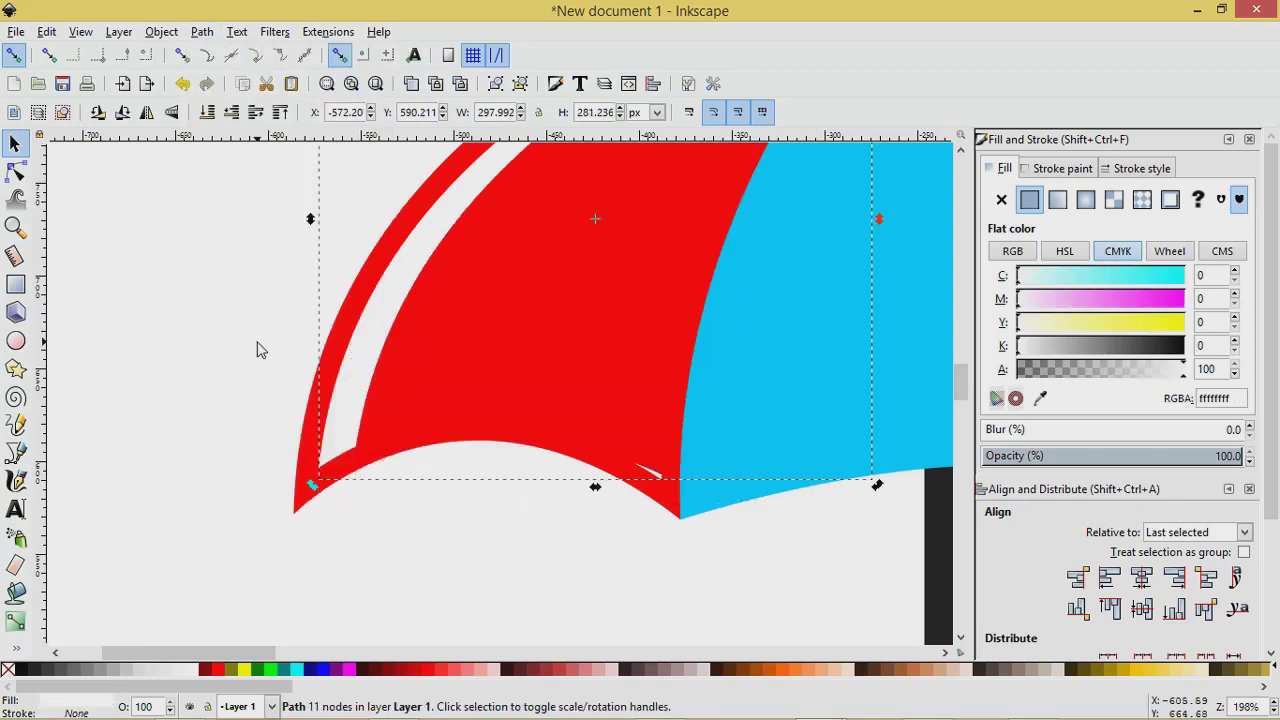
Break apart the white highlight on the red panel and delete the stray sliver near the panel's lower inner corner.
click(202, 32)
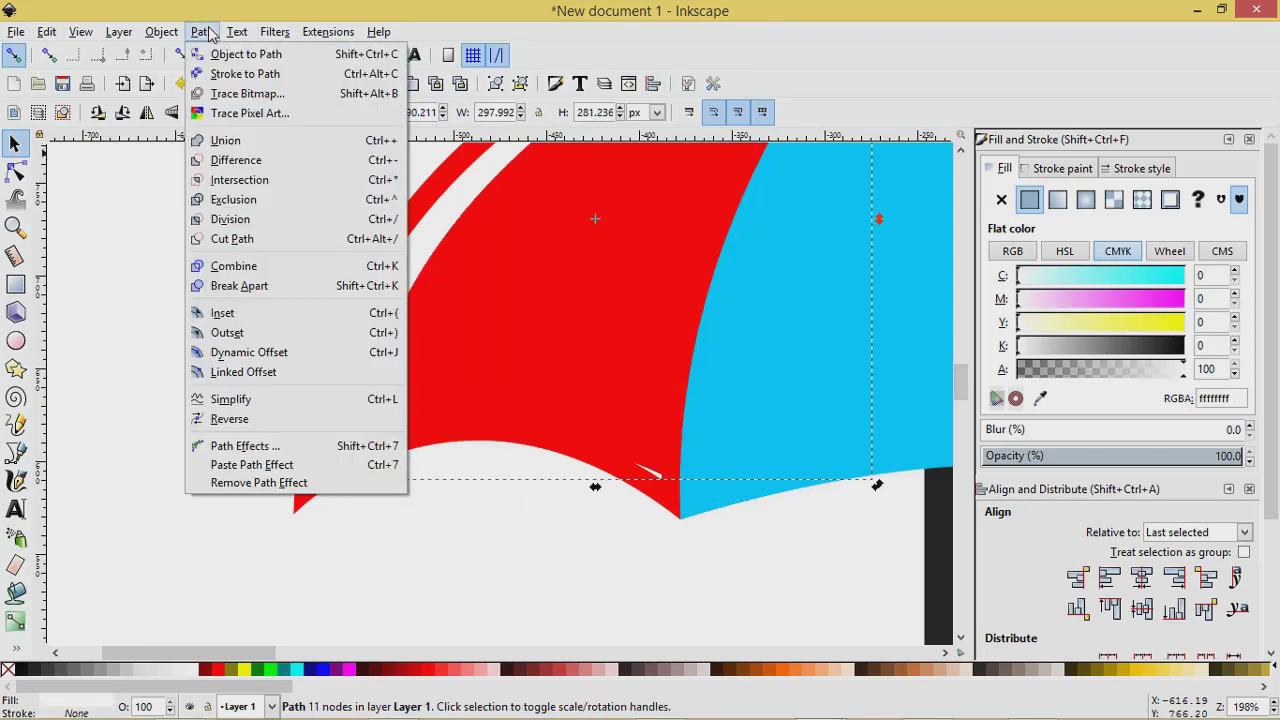
click(239, 286)
shift+click(362, 372)
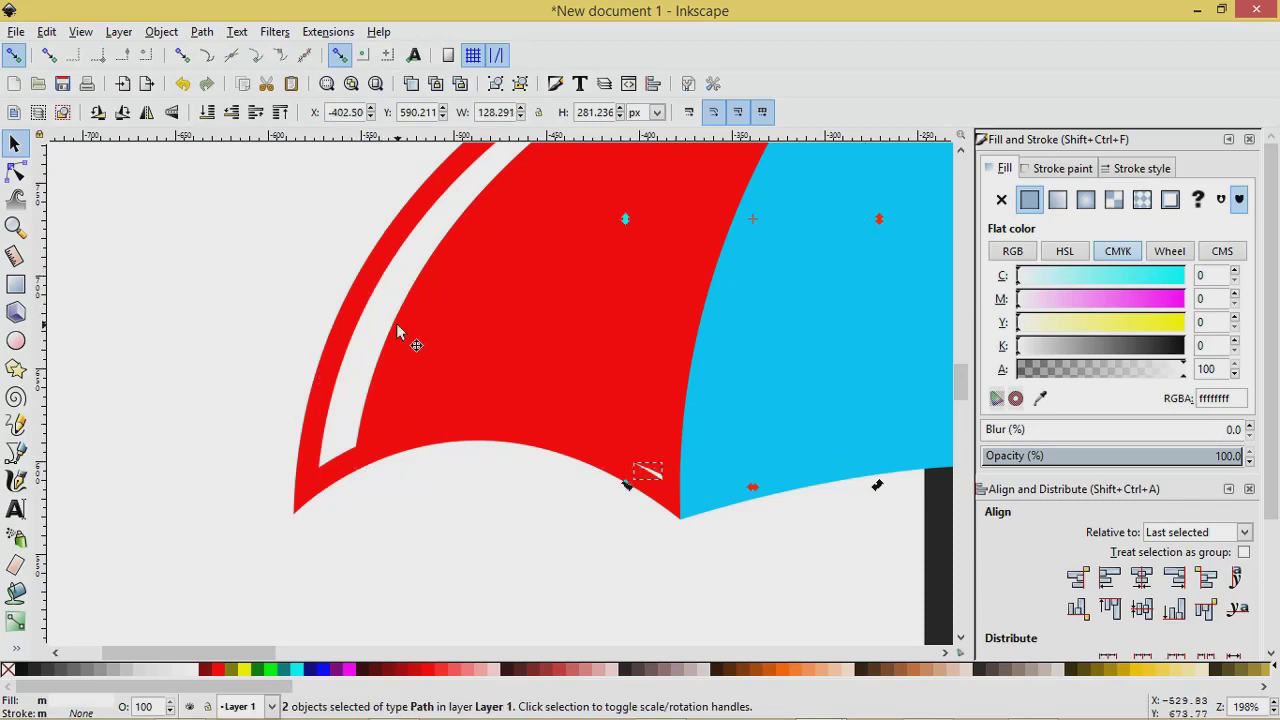
key(Escape)
scroll(516, 460, down, 2)
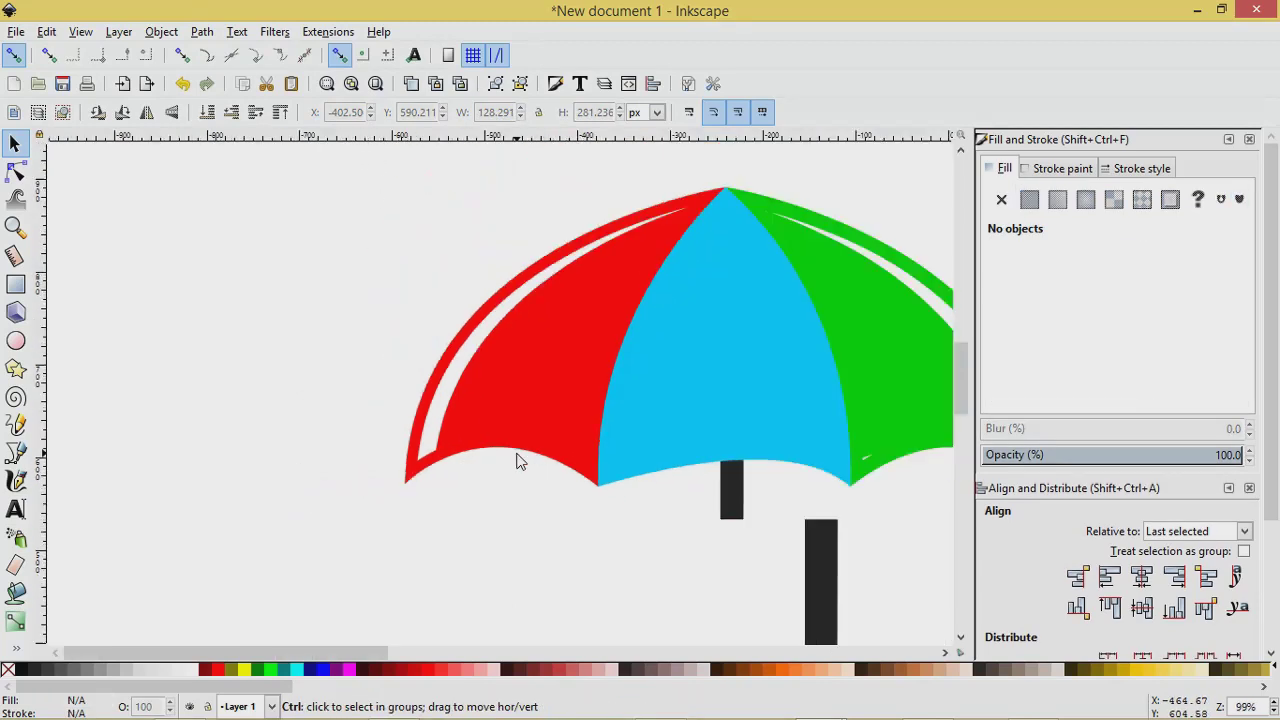
Break apart the white highlight on the green panel and delete the stray sliver near the panel's lower inner corner.
drag(527, 478, 457, 428)
click(813, 305)
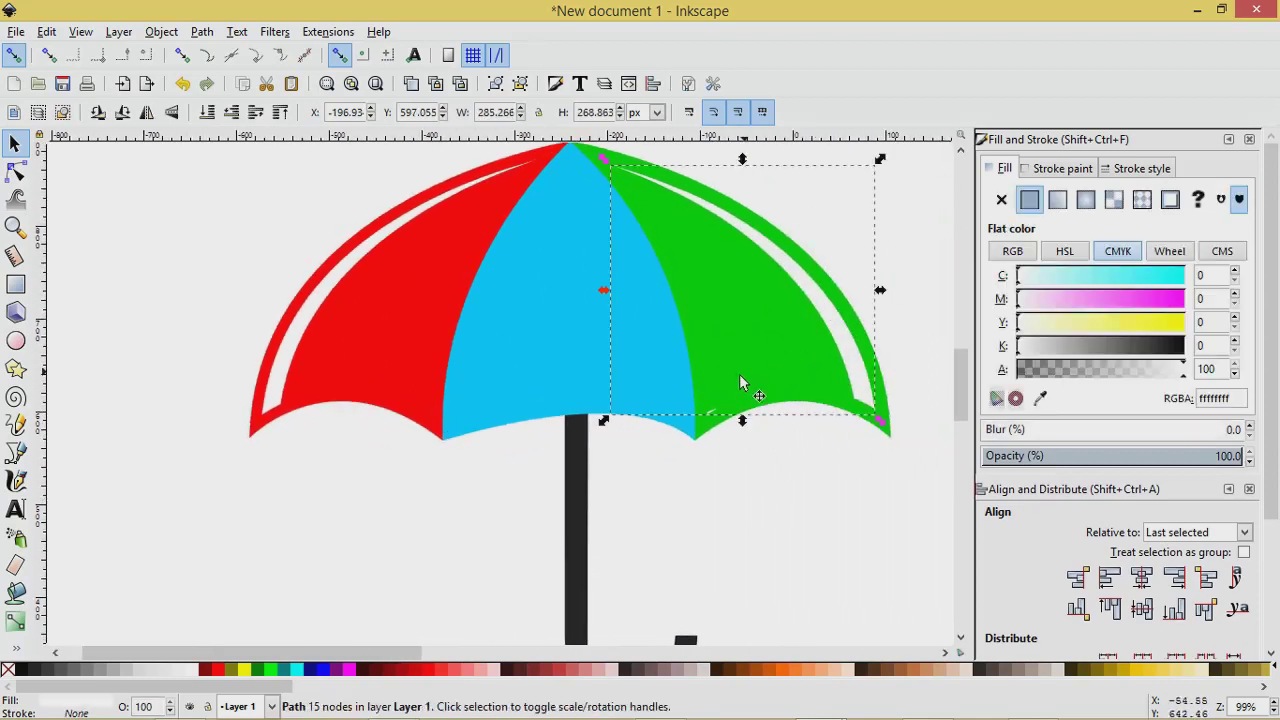
click(201, 32)
click(240, 283)
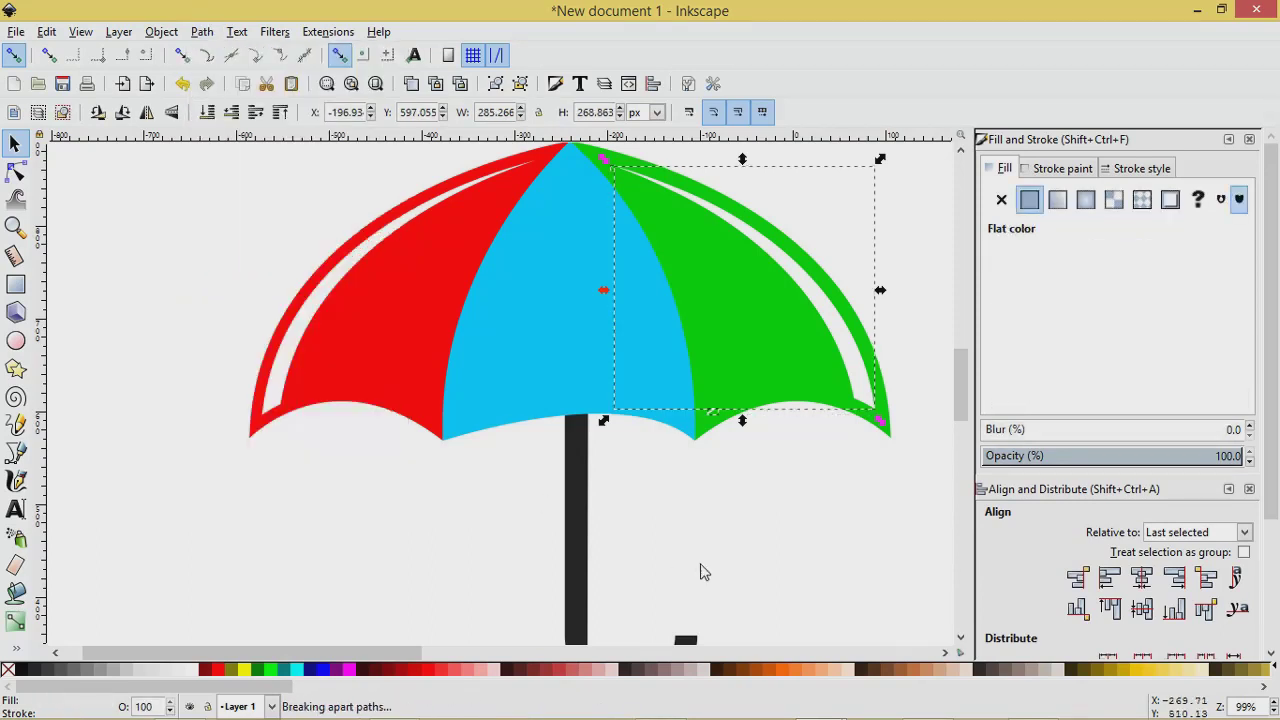
click(731, 512)
drag(755, 472, 691, 352)
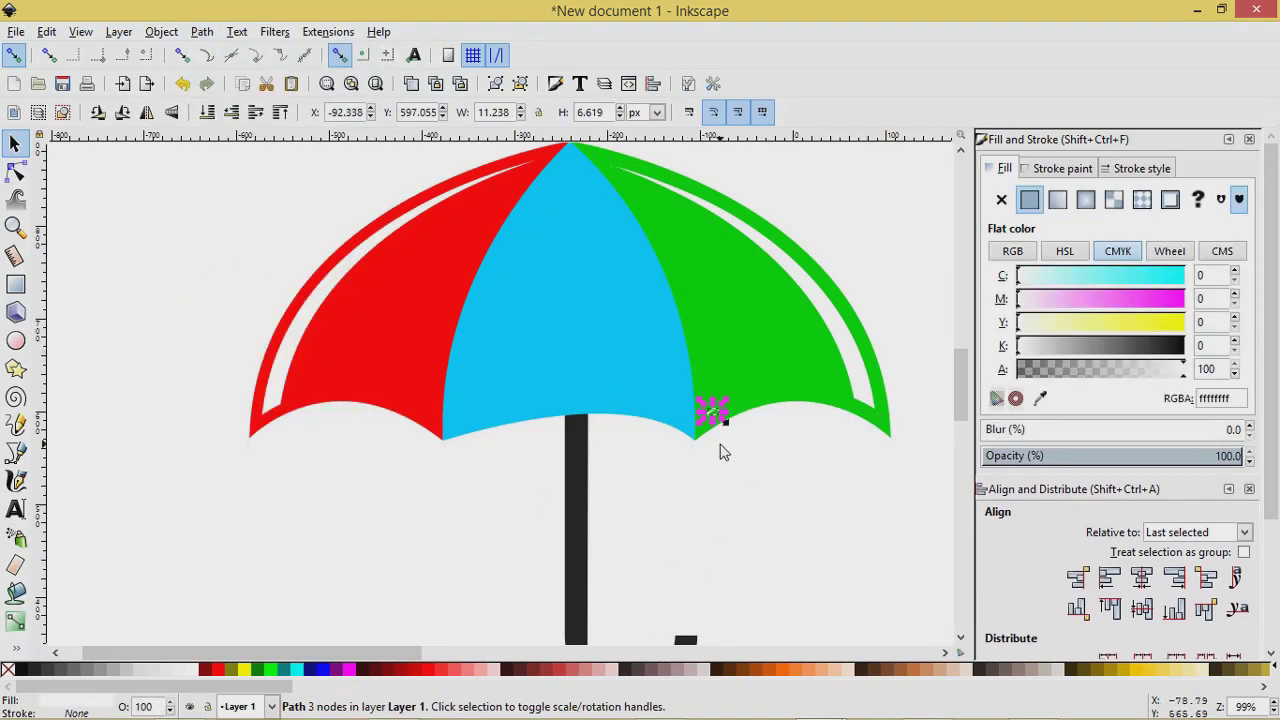
click(777, 493)
Duplicate the blue middle panel as a white-filled copy and inset it to about 242 × 282 px.
click(606, 322)
scroll(601, 320, up, 2)
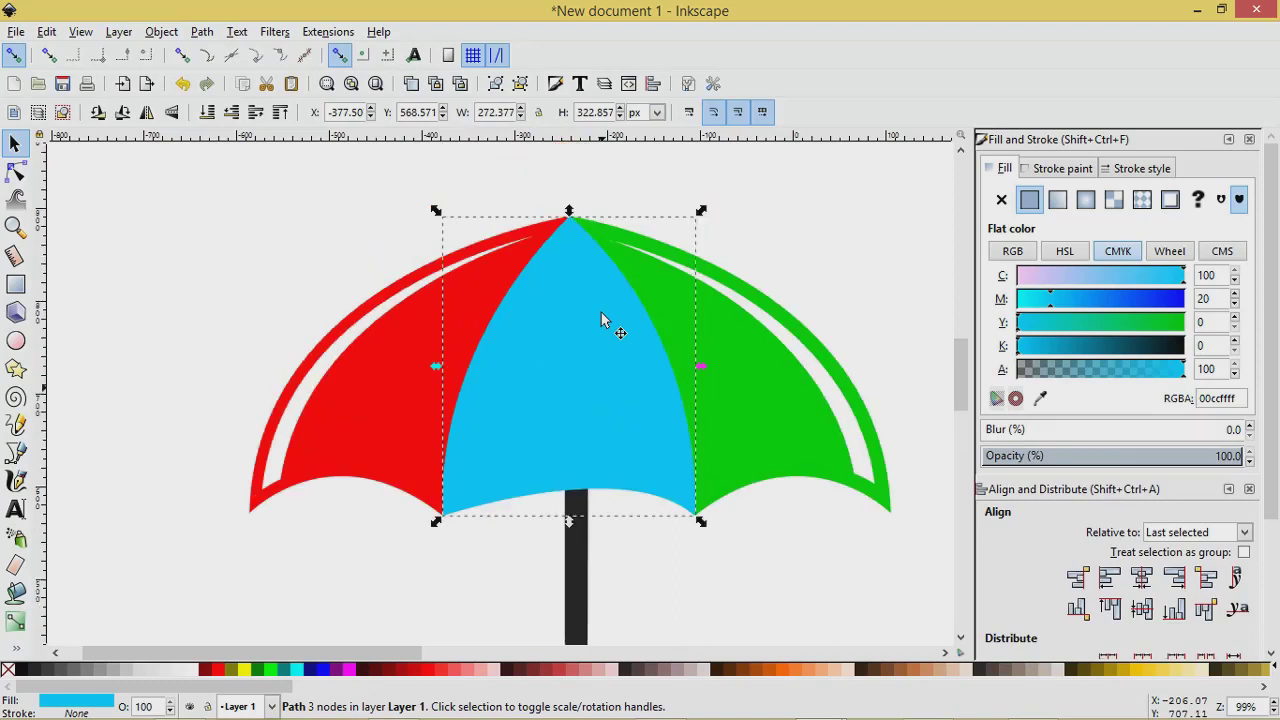
key(ctrl)
click(191, 671)
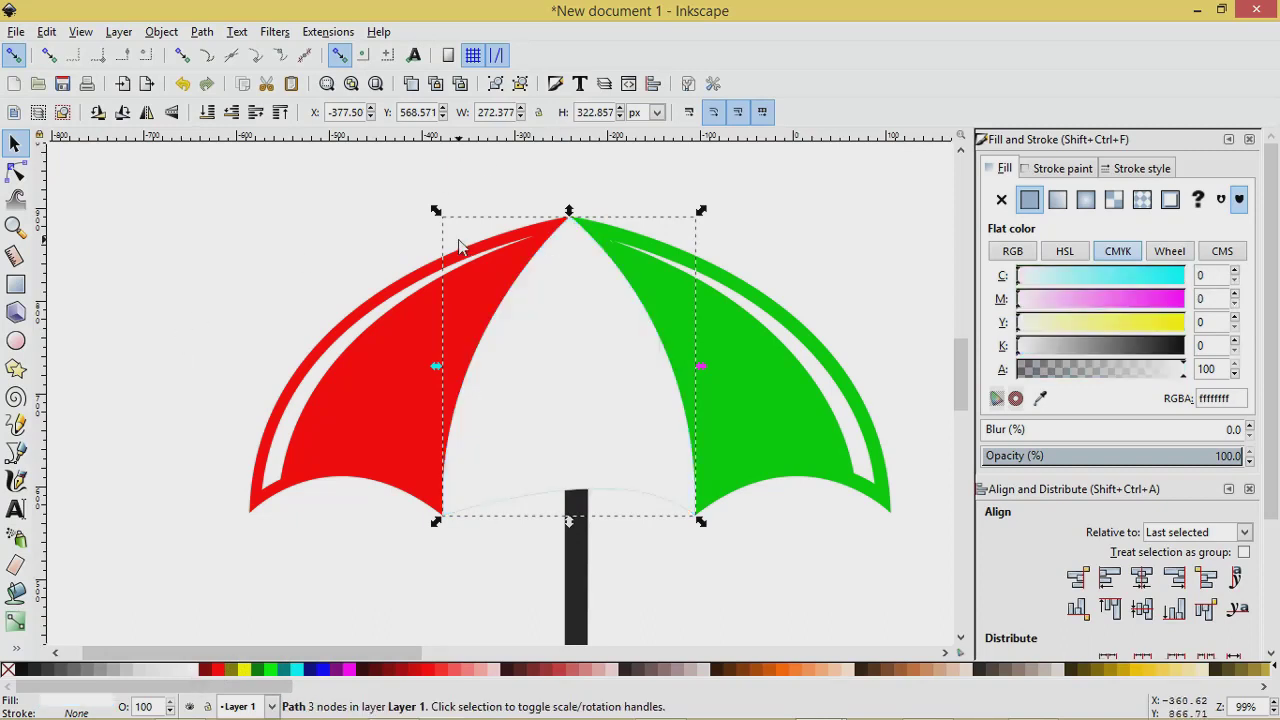
key(Tab)
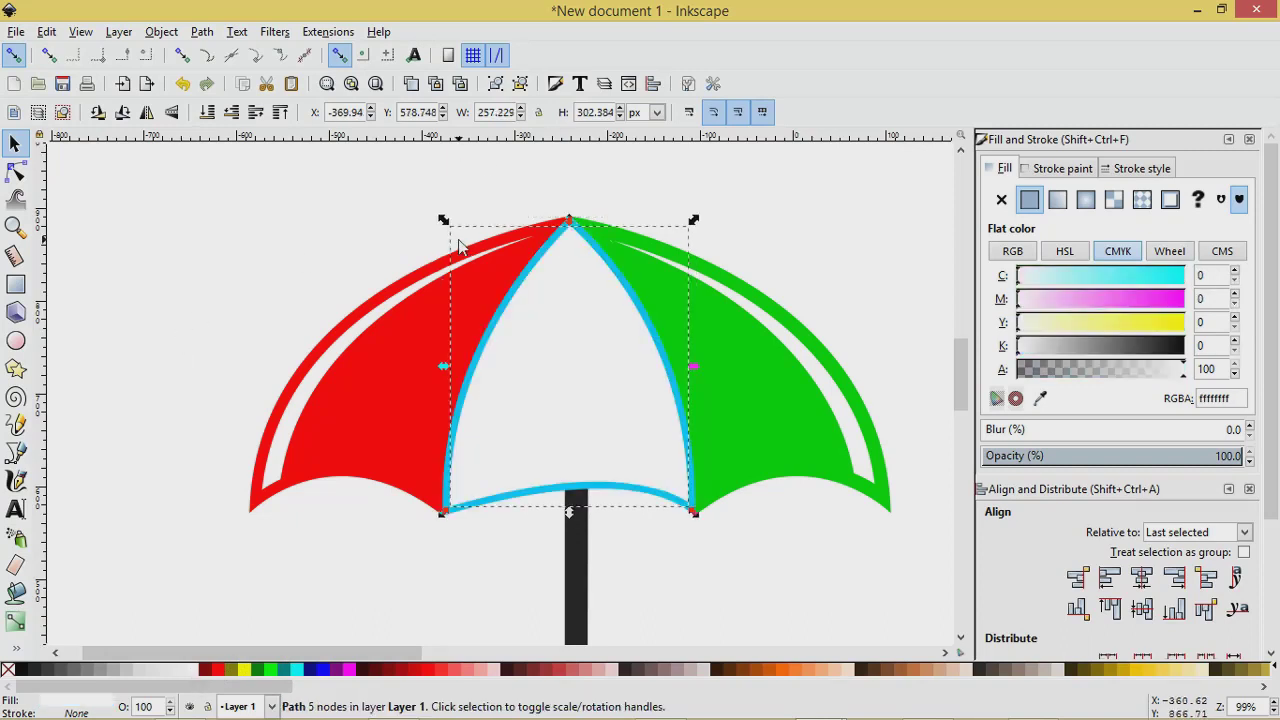
key(ctrl+parenleft)
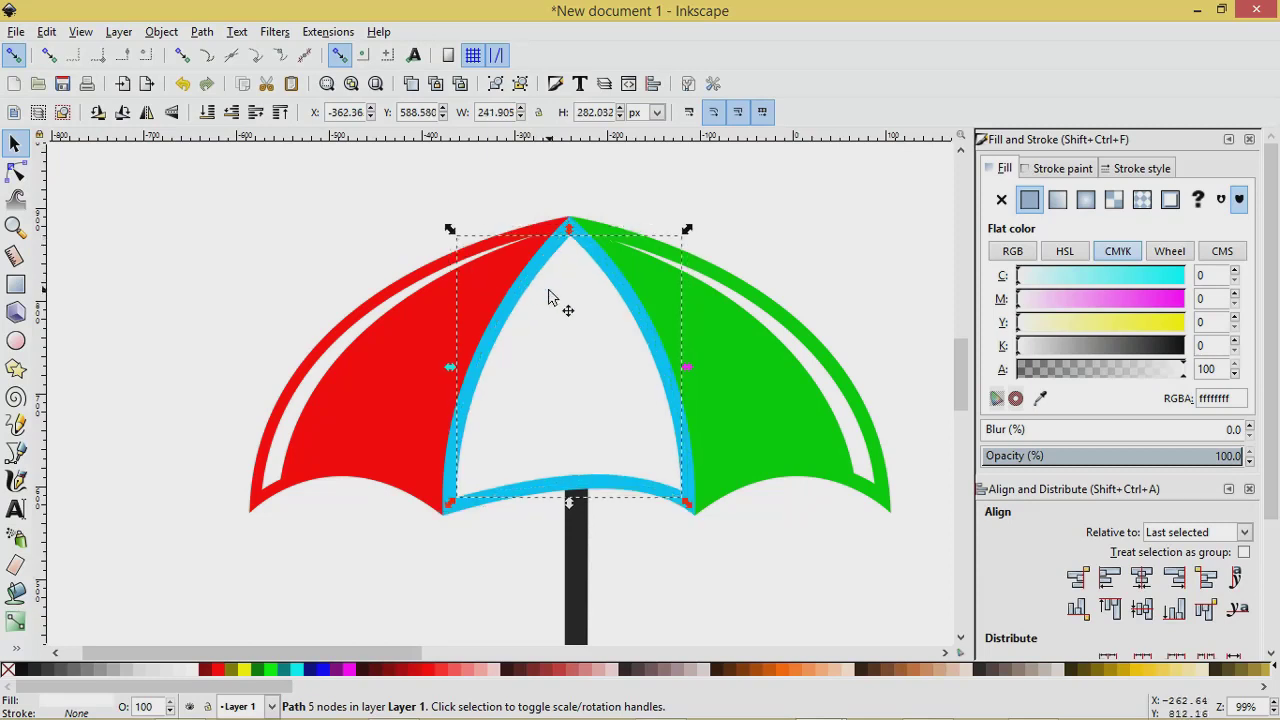
Rotate a black-filled duplicate of the blue panel's inset white shape clockwise about its top tip, exposing a white strip on the green side.
key(ctrl)
click(22, 669)
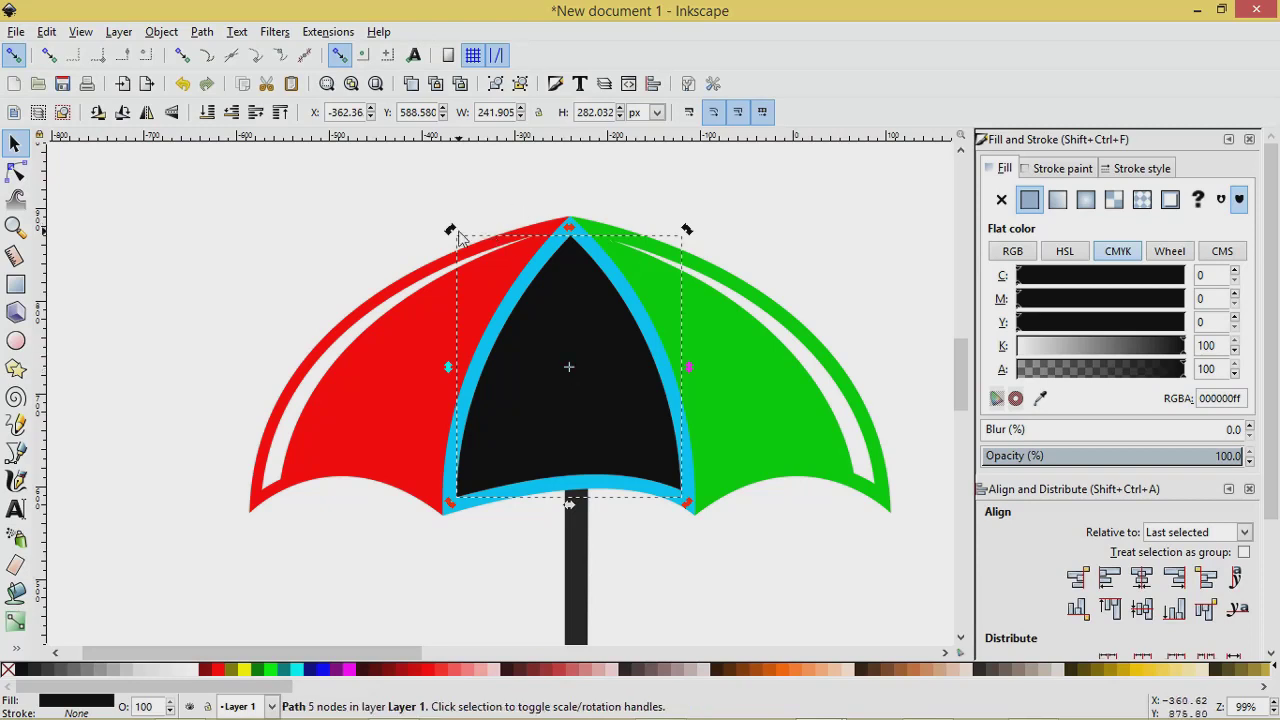
drag(568, 374, 567, 342)
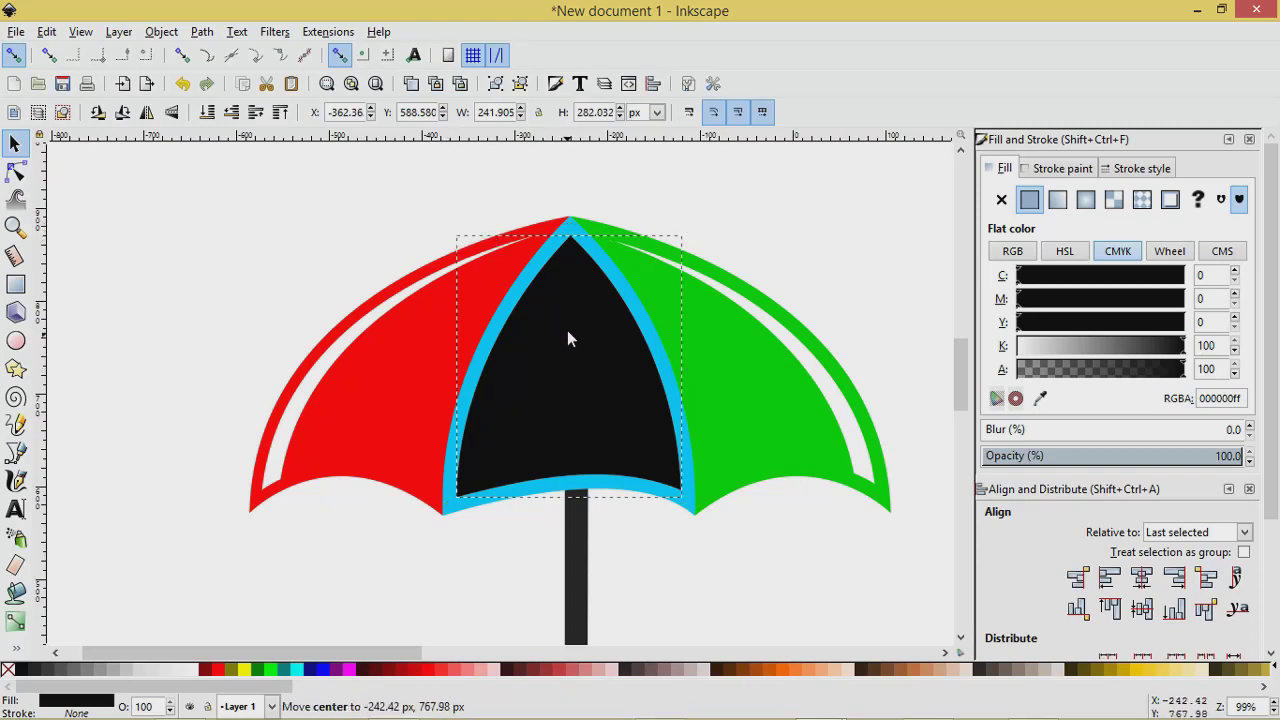
drag(567, 249, 570, 242)
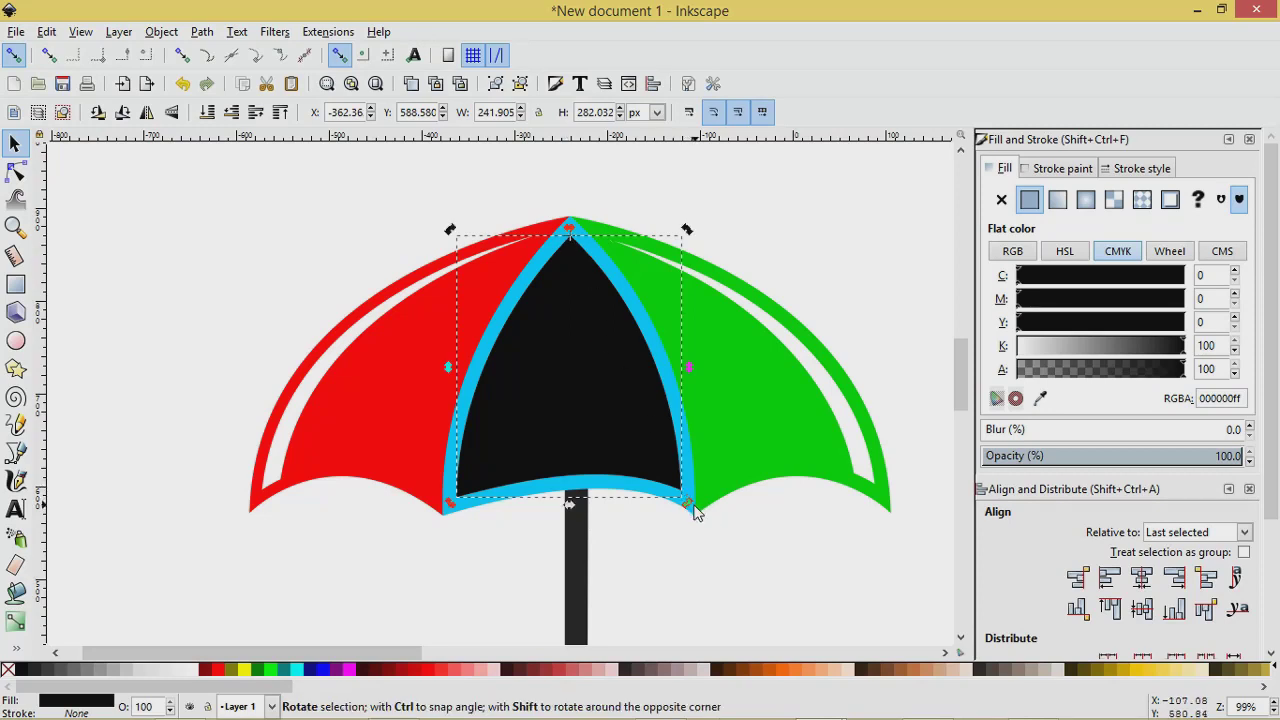
drag(690, 509, 672, 516)
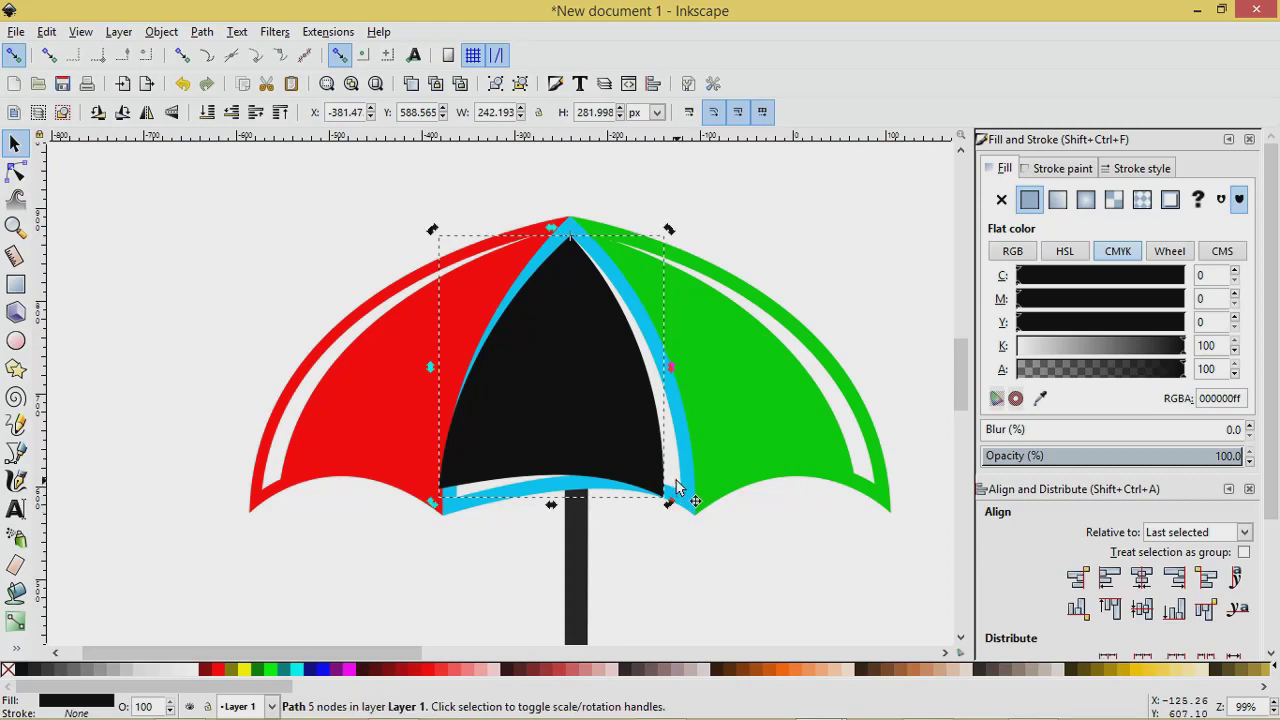
Subtract the black rotated shape from the white inset shape on the blue panel with a path Difference.
scroll(677, 487, up, 1)
shift+click(673, 470)
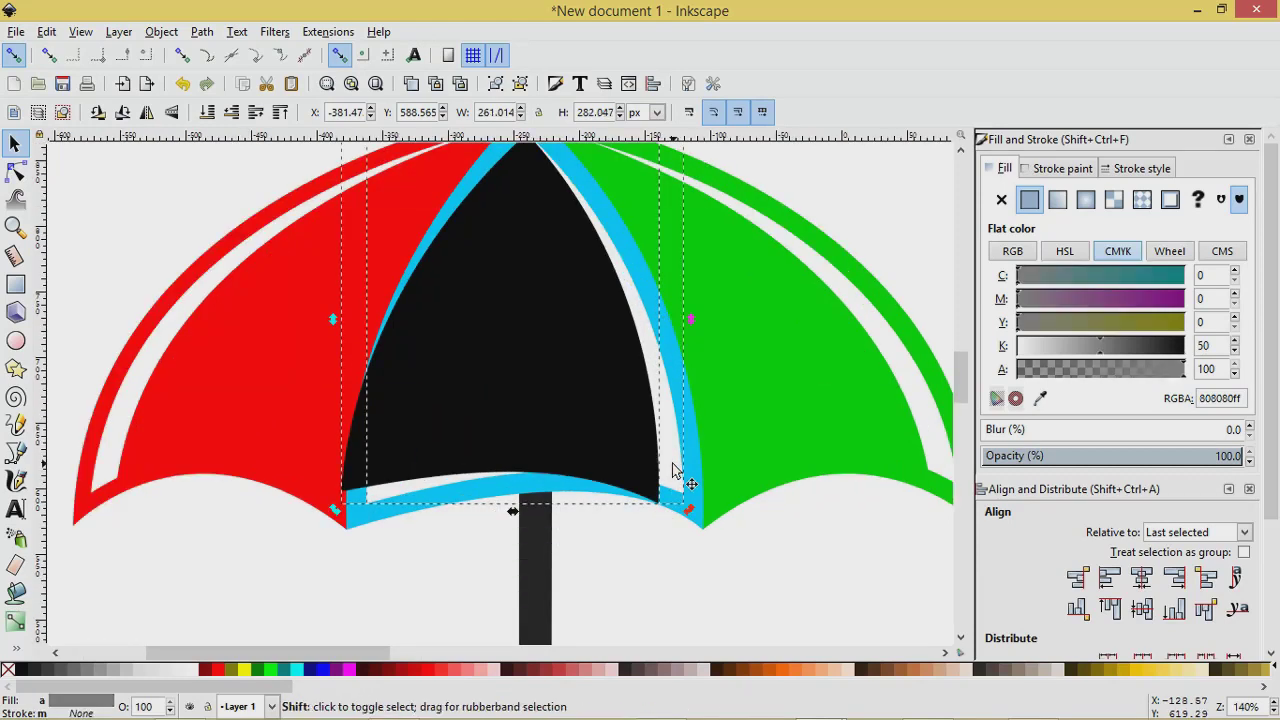
click(201, 31)
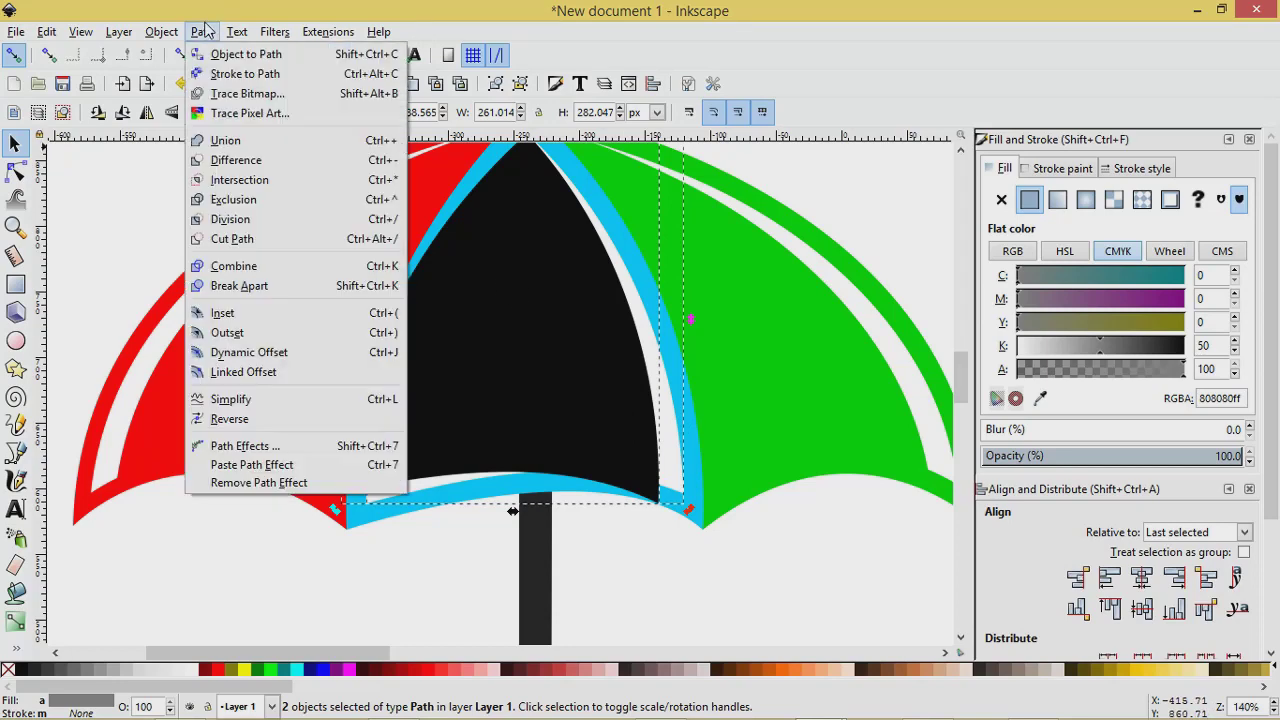
click(233, 162)
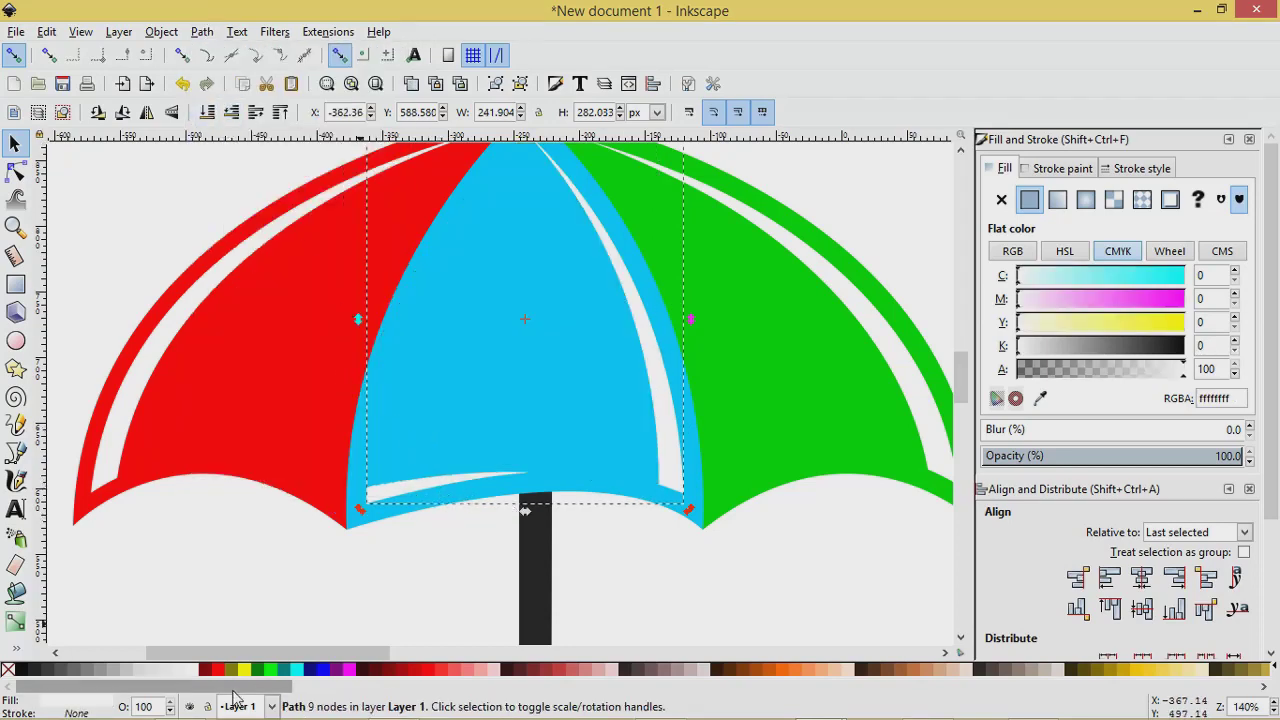
Compare the drawing with the finished umbrella in test drwings for yt.svg, return to New document 1 and clear the selection.
mouse_move(313, 710)
mouse_move(818, 700)
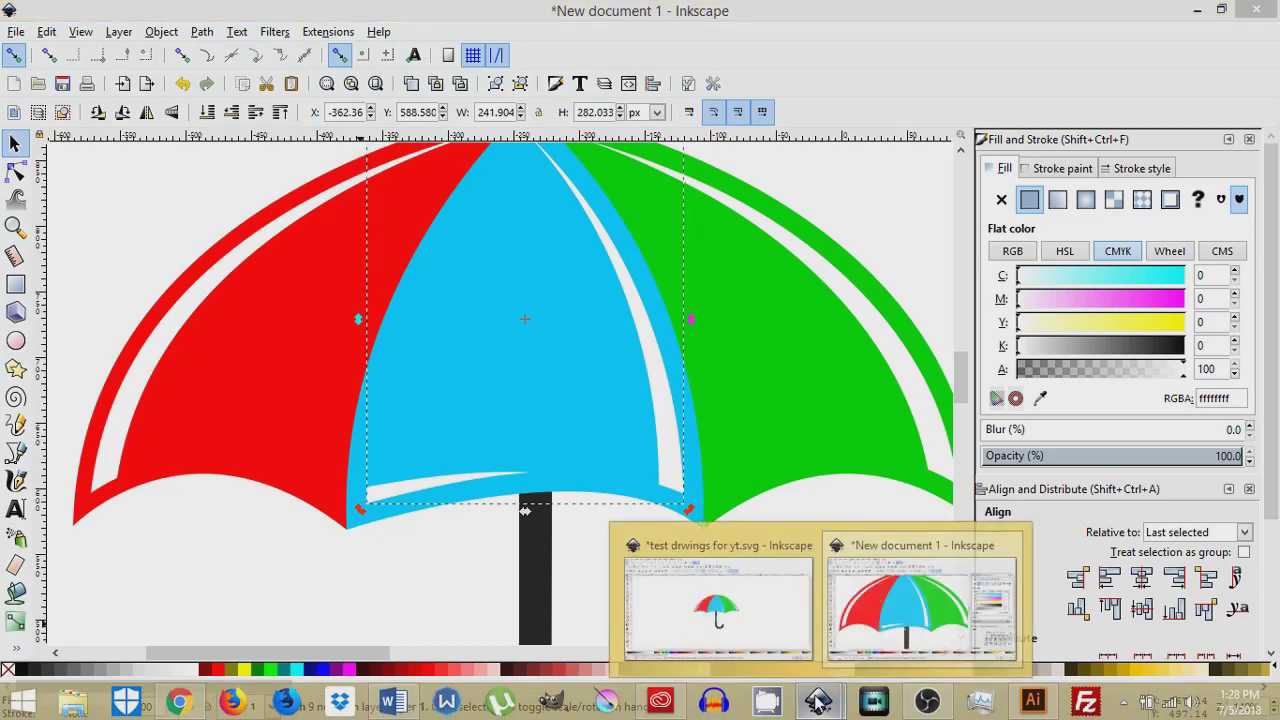
click(747, 621)
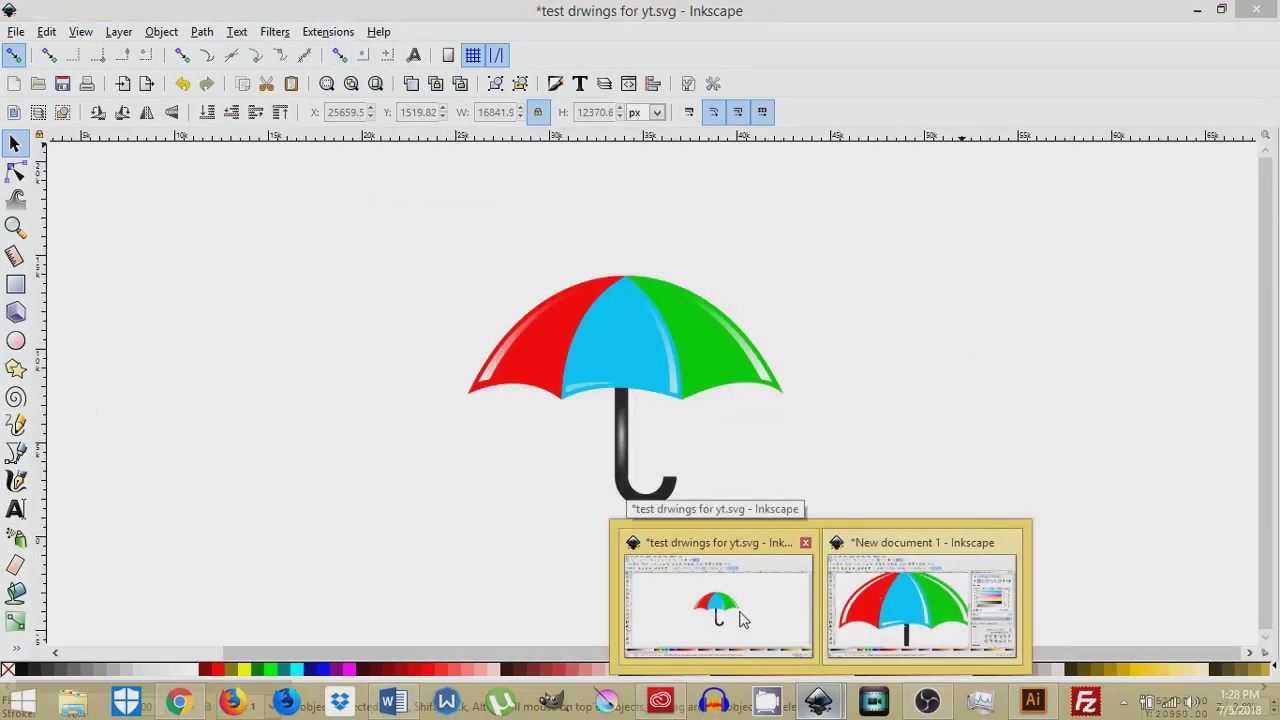
click(920, 600)
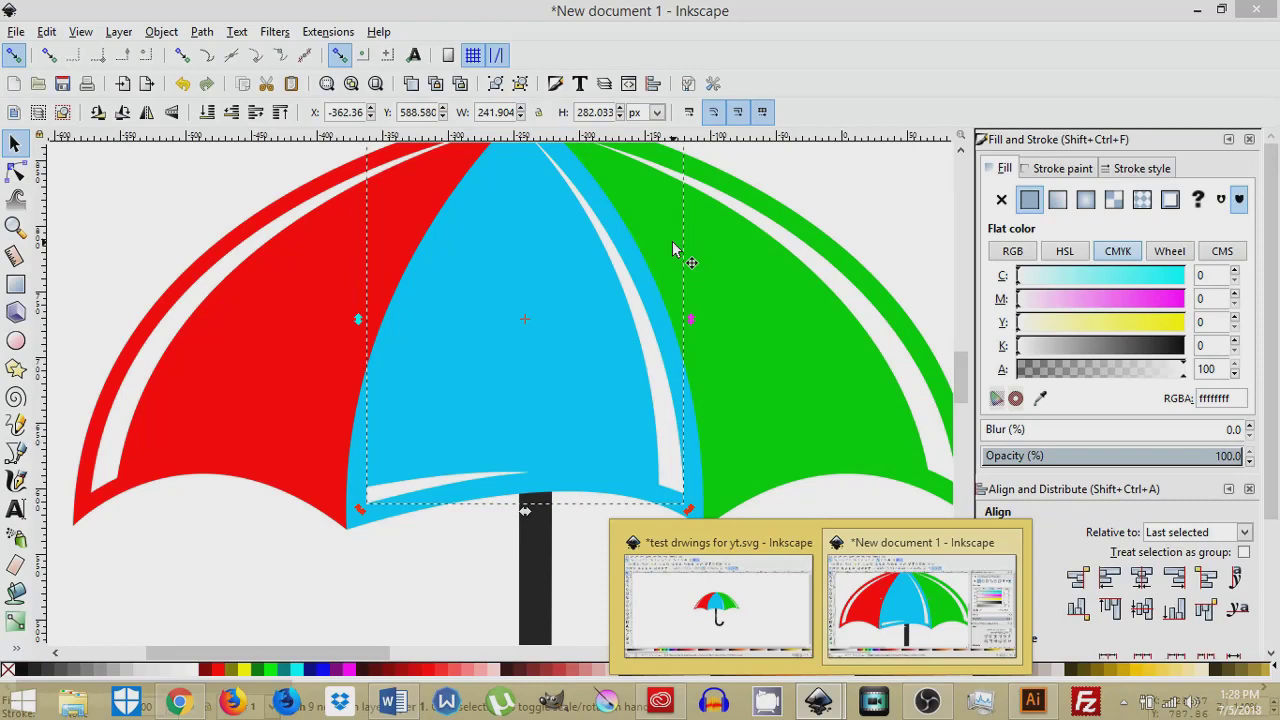
click(235, 199)
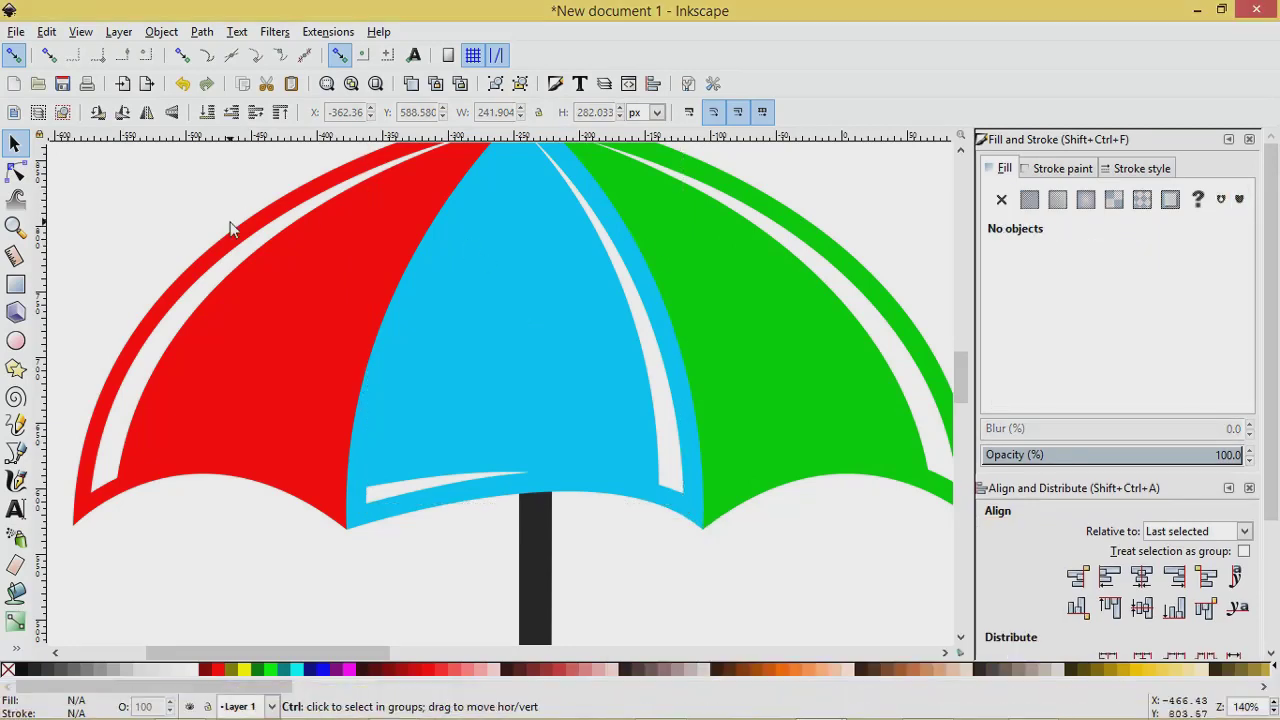
Give the green panel's highlight a linear gradient from opaque white at its lower outer corner to transparent near the umbrella's top.
scroll(230, 222, down, 2)
scroll(230, 222, up, 1)
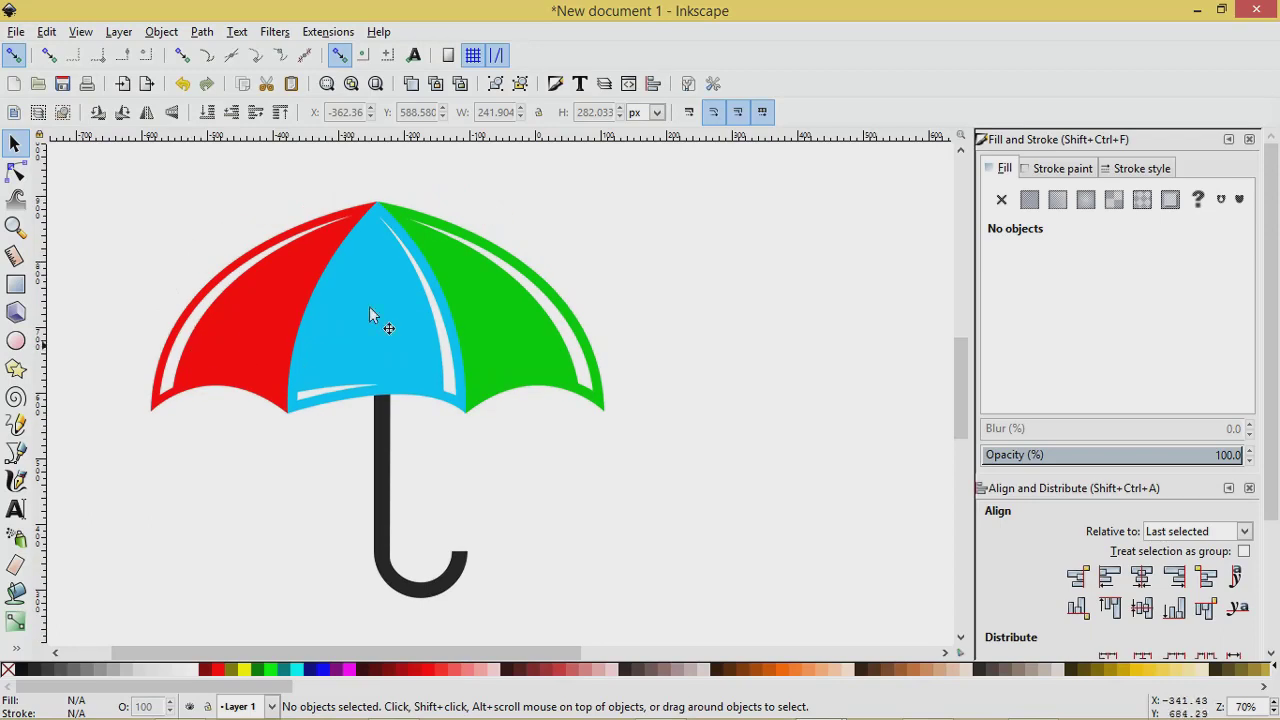
click(578, 358)
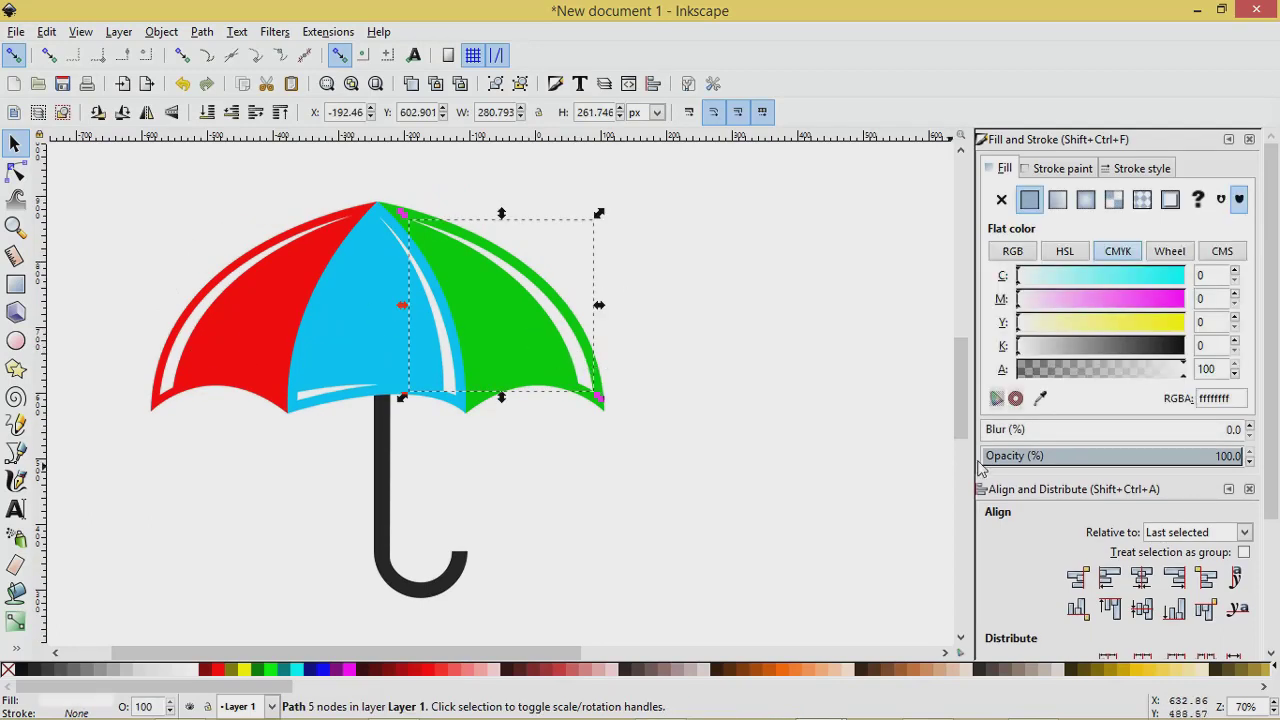
click(1057, 199)
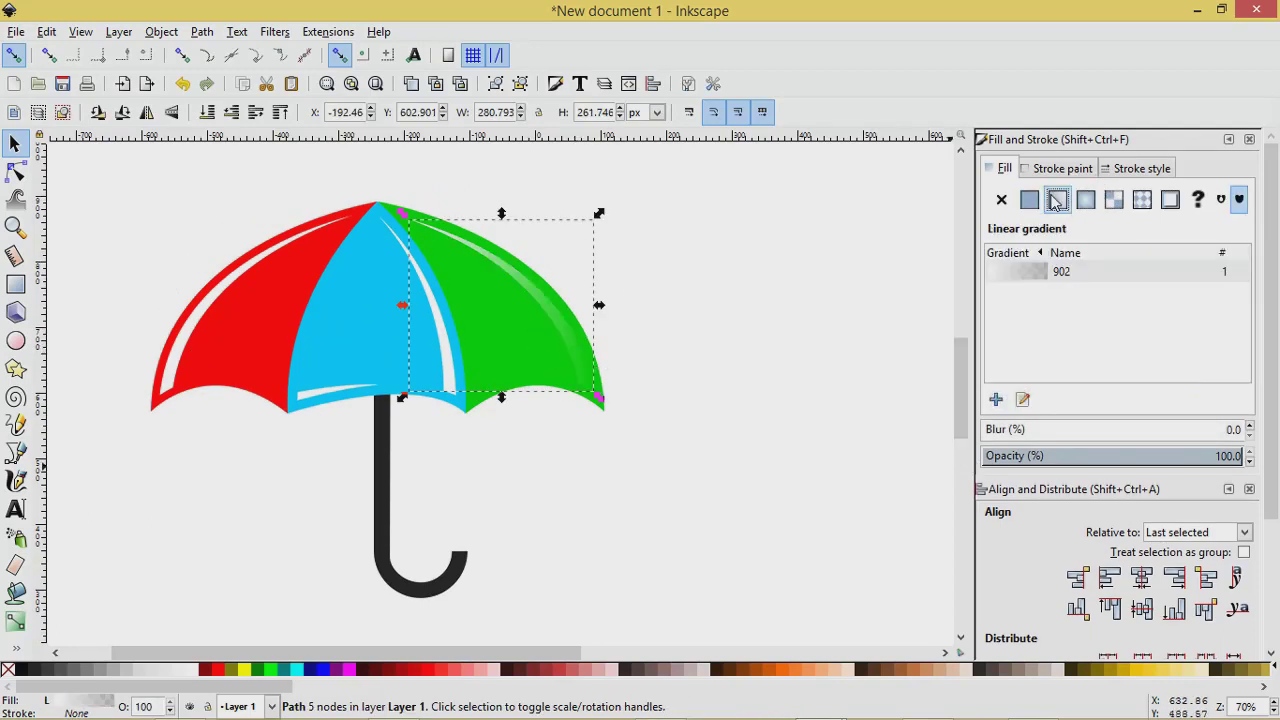
click(1024, 400)
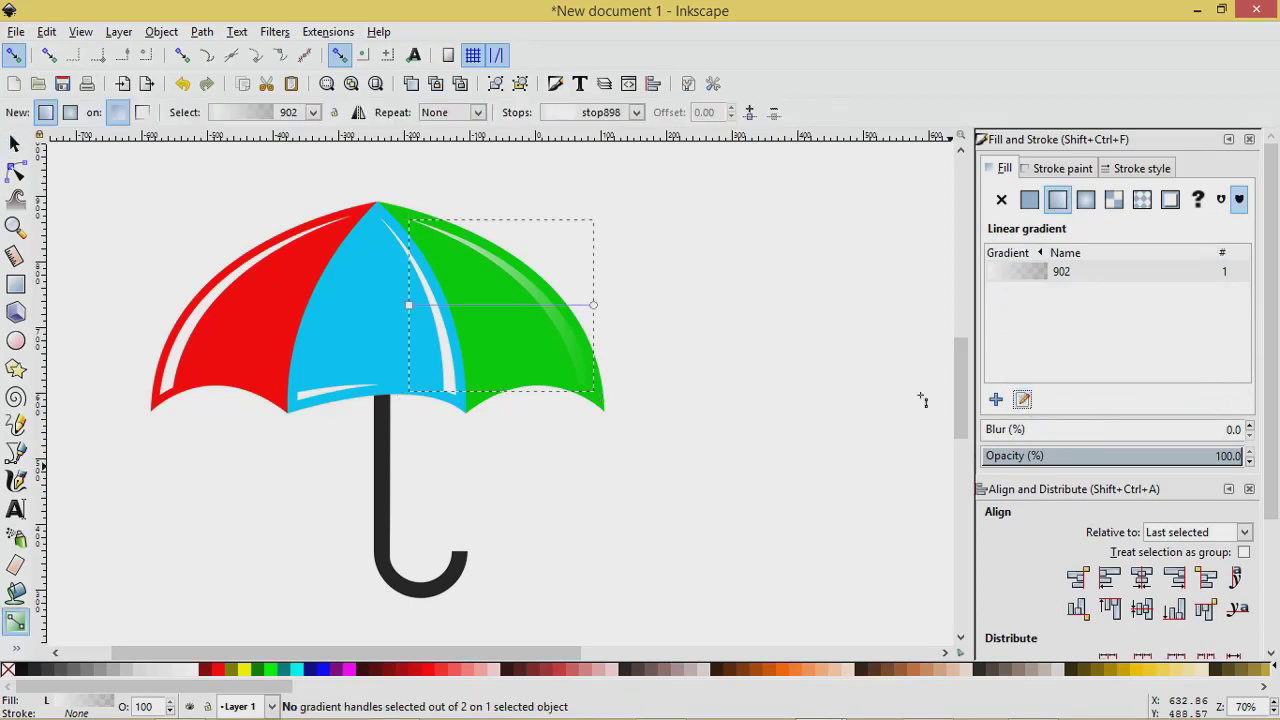
drag(597, 306, 443, 230)
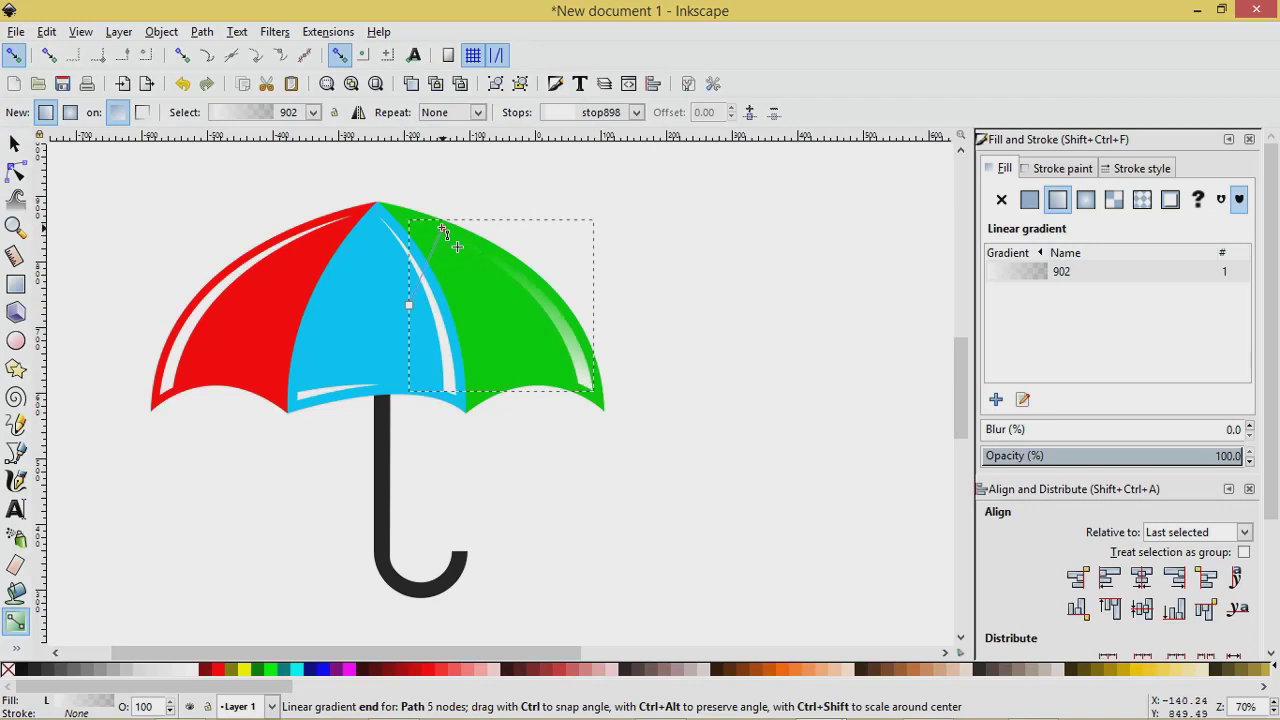
drag(409, 303, 589, 381)
Give the blue panel's highlight a linear gradient from opaque white at its lower green-side corner to transparent near the tip.
key(s)
click(449, 380)
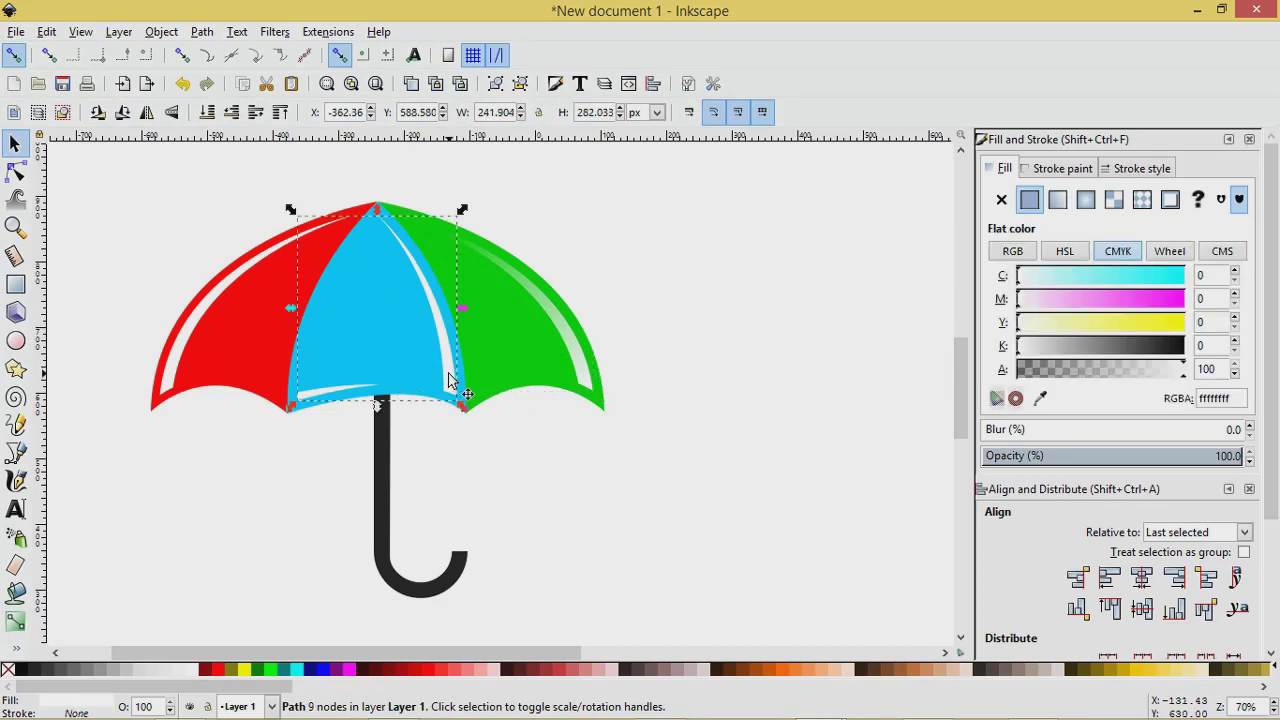
click(1057, 199)
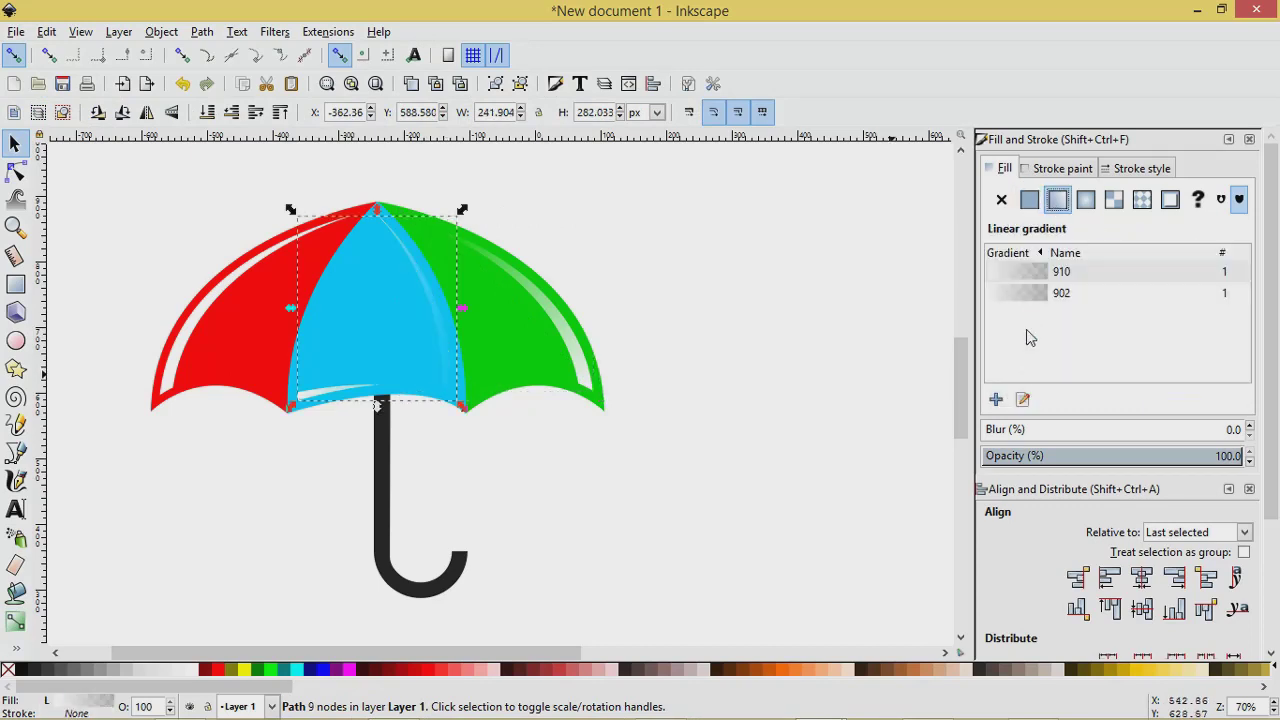
click(1022, 399)
drag(457, 309, 394, 226)
drag(296, 311, 446, 398)
click(448, 396)
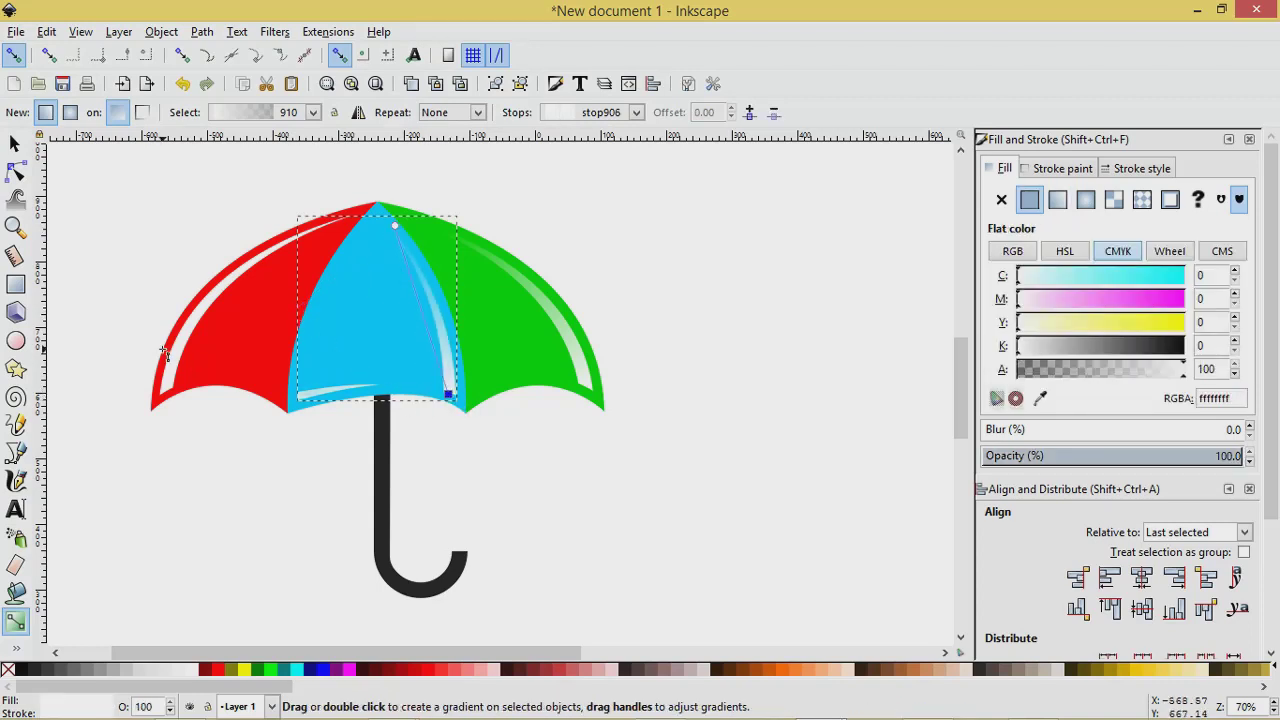
Give the red panel's highlight a linear gradient from opaque white at its lower outer corner to transparent near the umbrella's top.
click(14, 143)
click(185, 388)
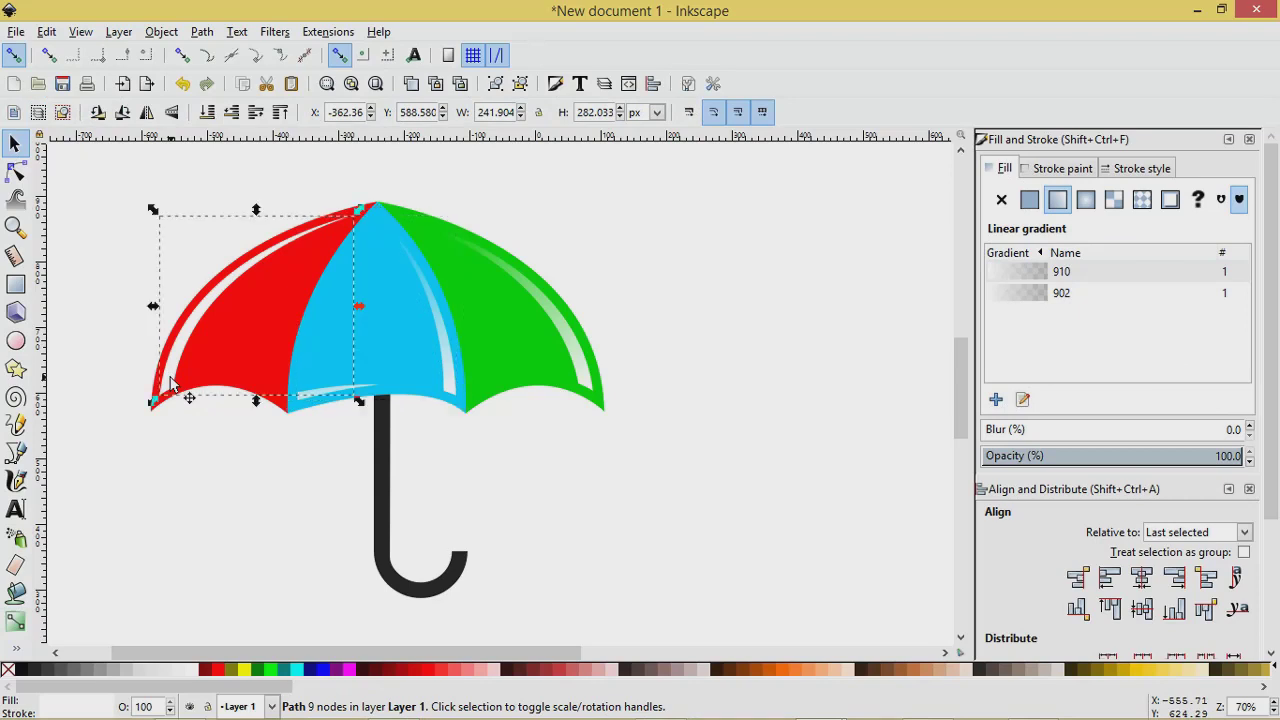
click(1057, 199)
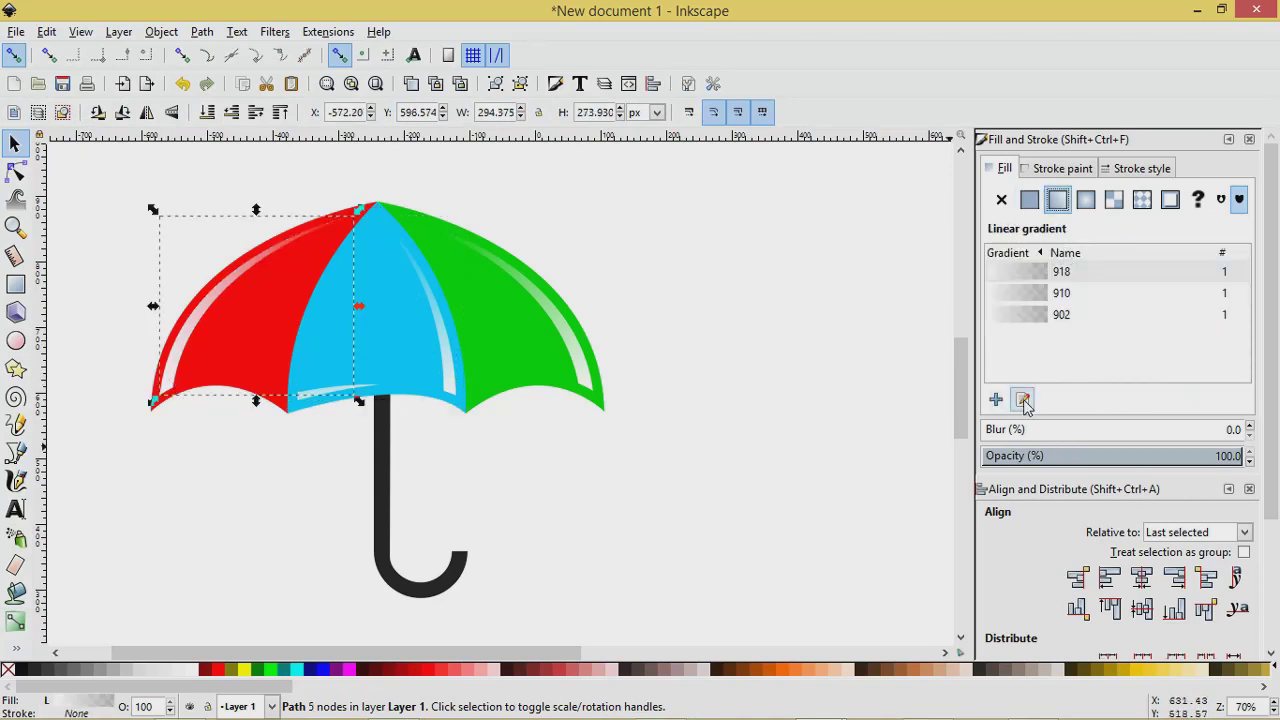
click(1022, 399)
drag(353, 305, 353, 218)
click(160, 306)
drag(160, 306, 164, 382)
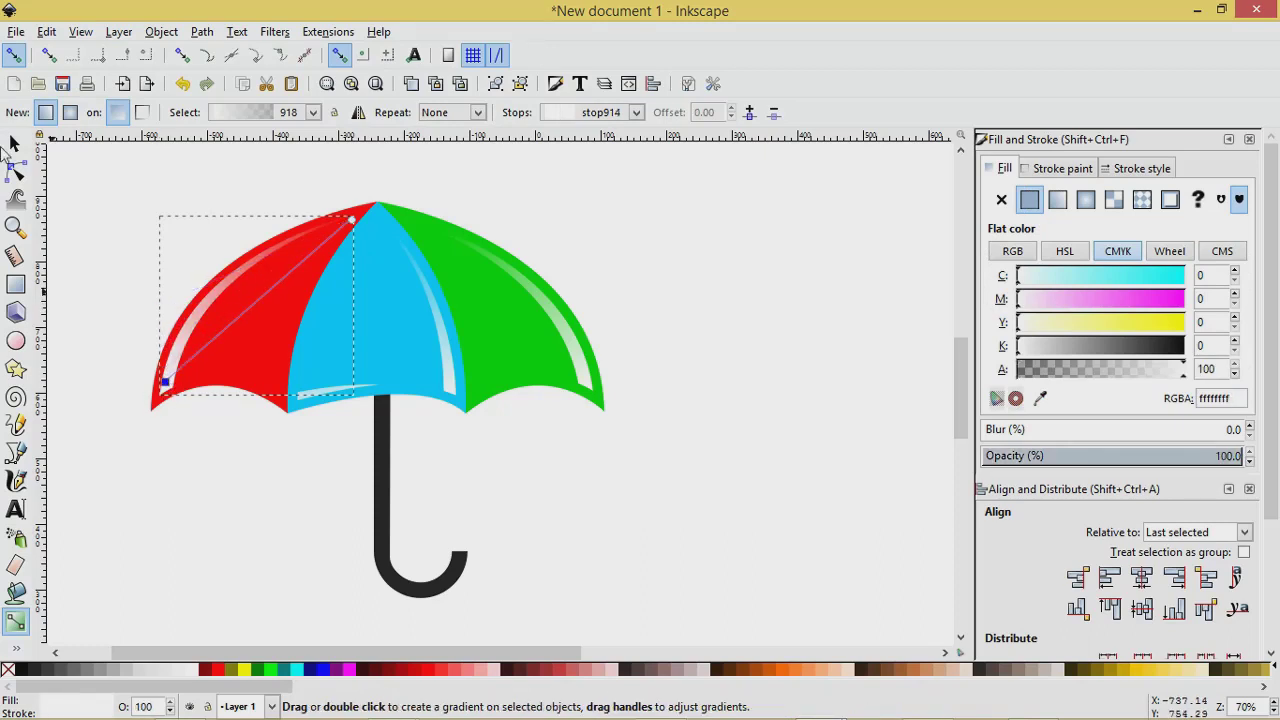
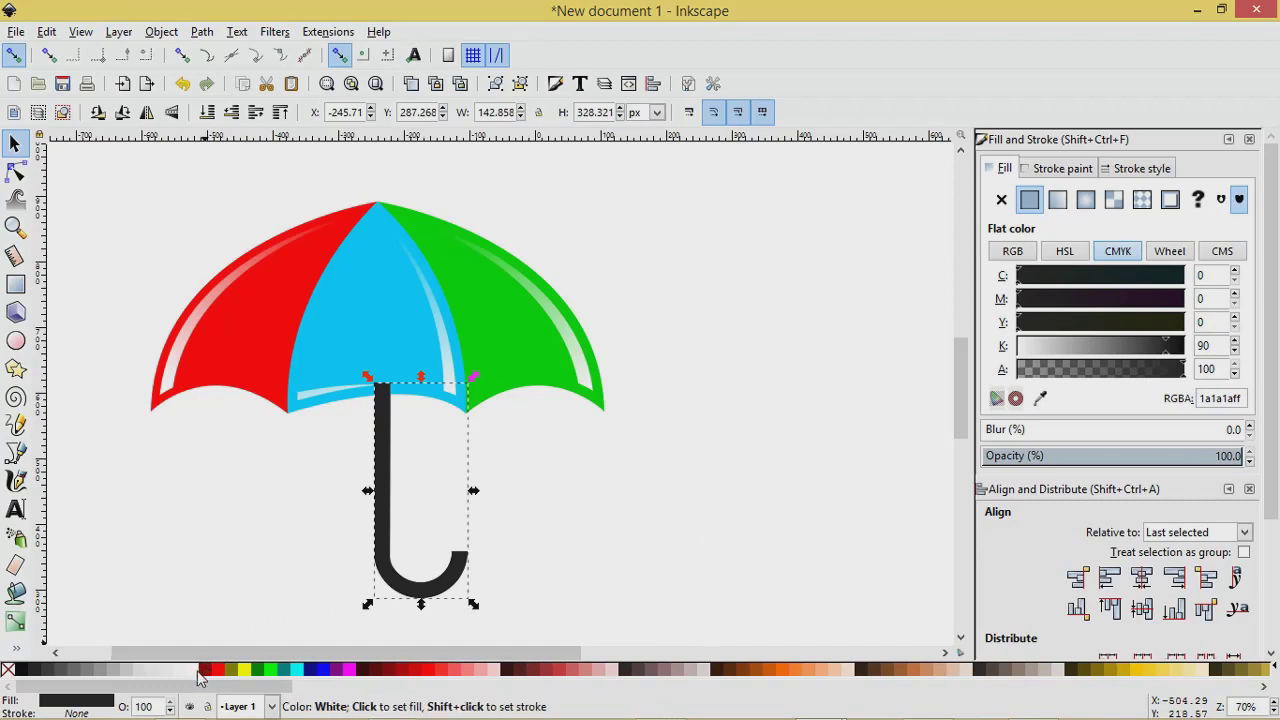
Fill the duplicate of the umbrella handle with white and inset it to about 127 × 313 px.
click(197, 676)
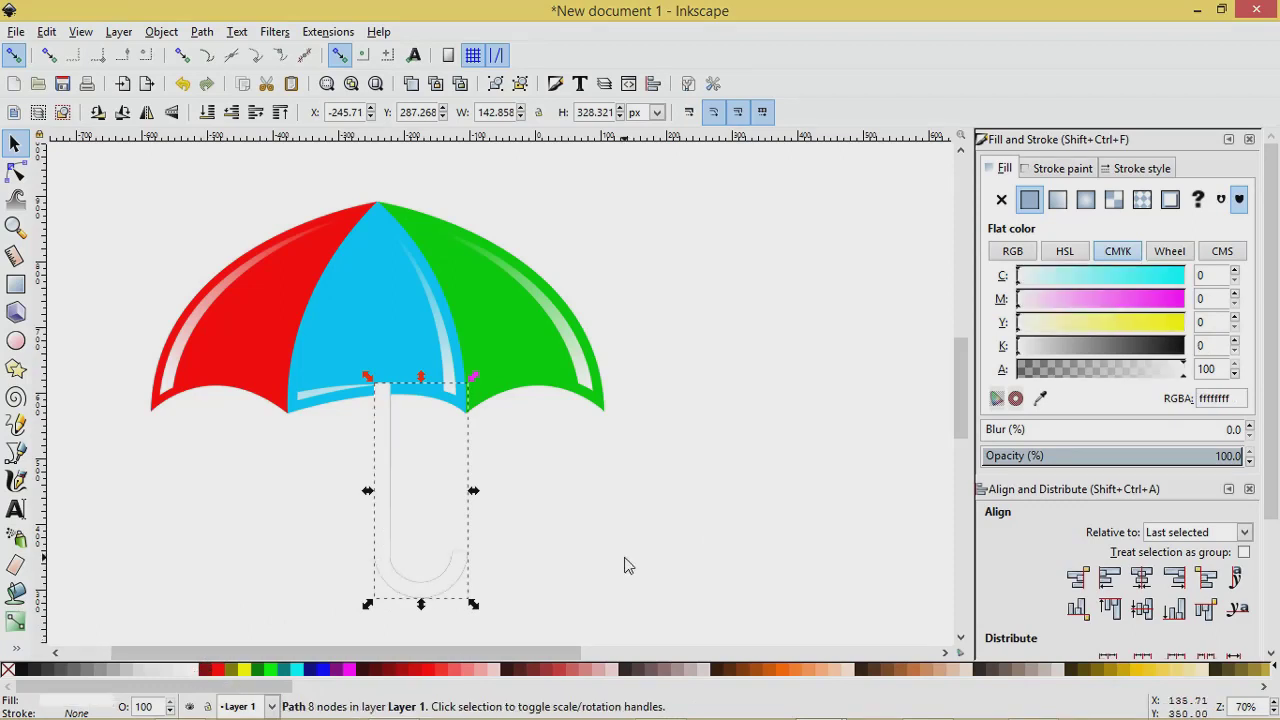
key(ctrl+z)
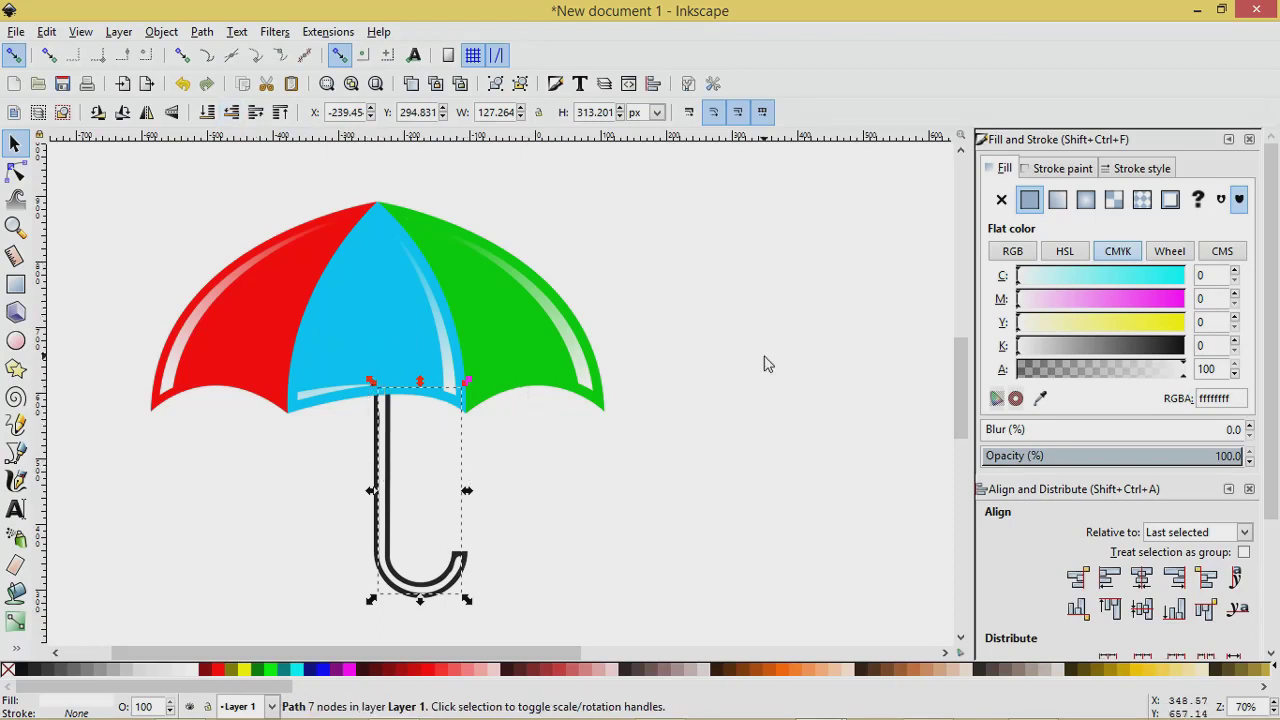
Apply a linear gradient to the white inset handle shape and run it vertically along the shaft, transparent at its upper end.
click(1058, 200)
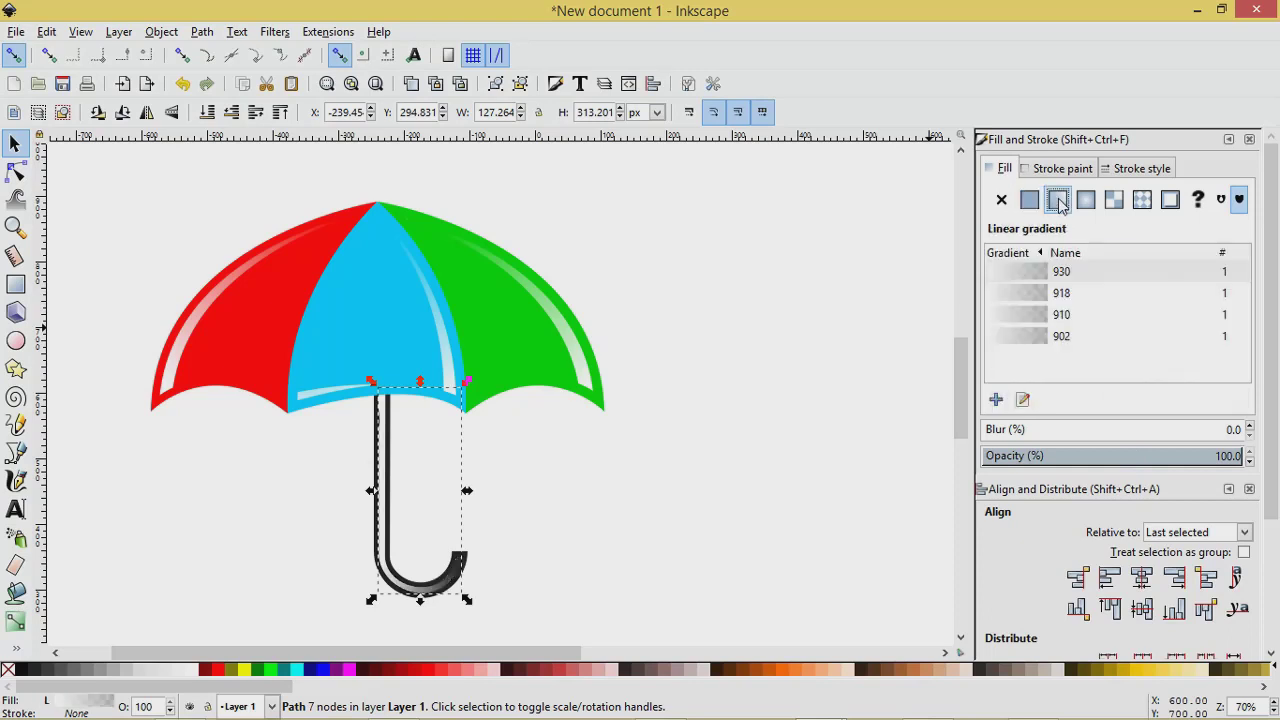
click(1022, 399)
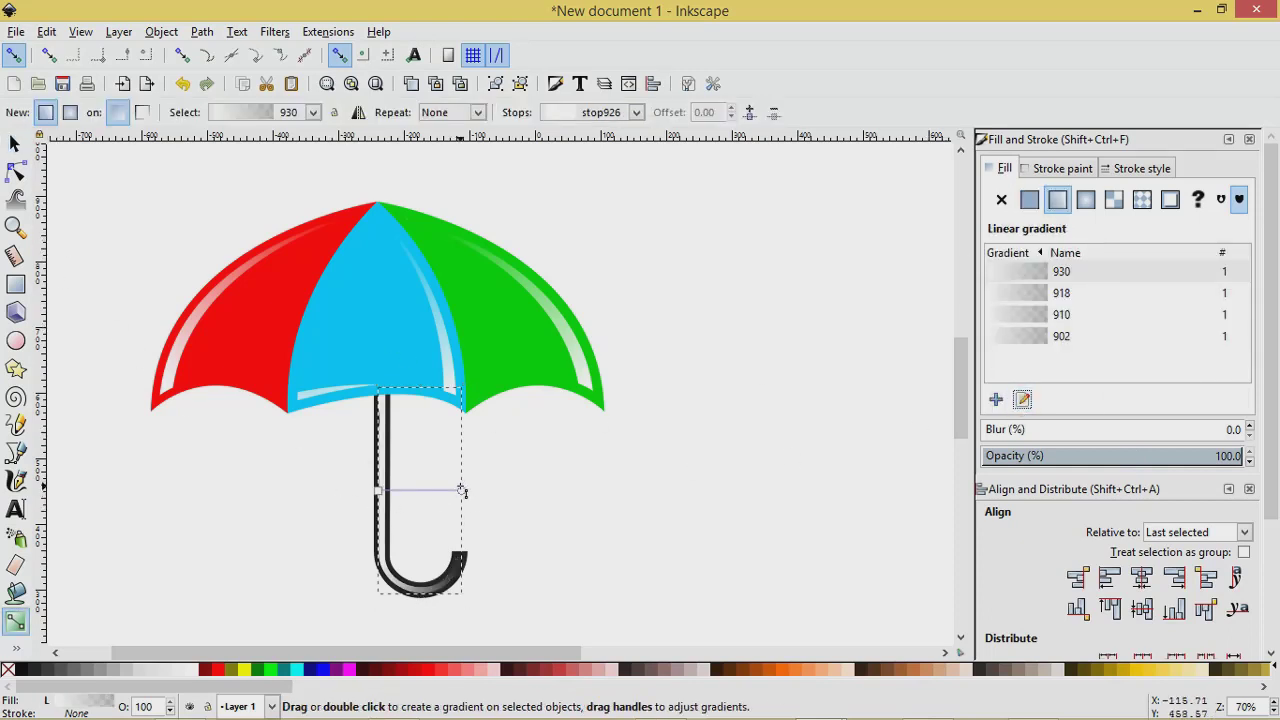
mouse_move(461, 490)
mouse_down()
mouse_move(364, 434)
mouse_move(381, 433)
mouse_up()
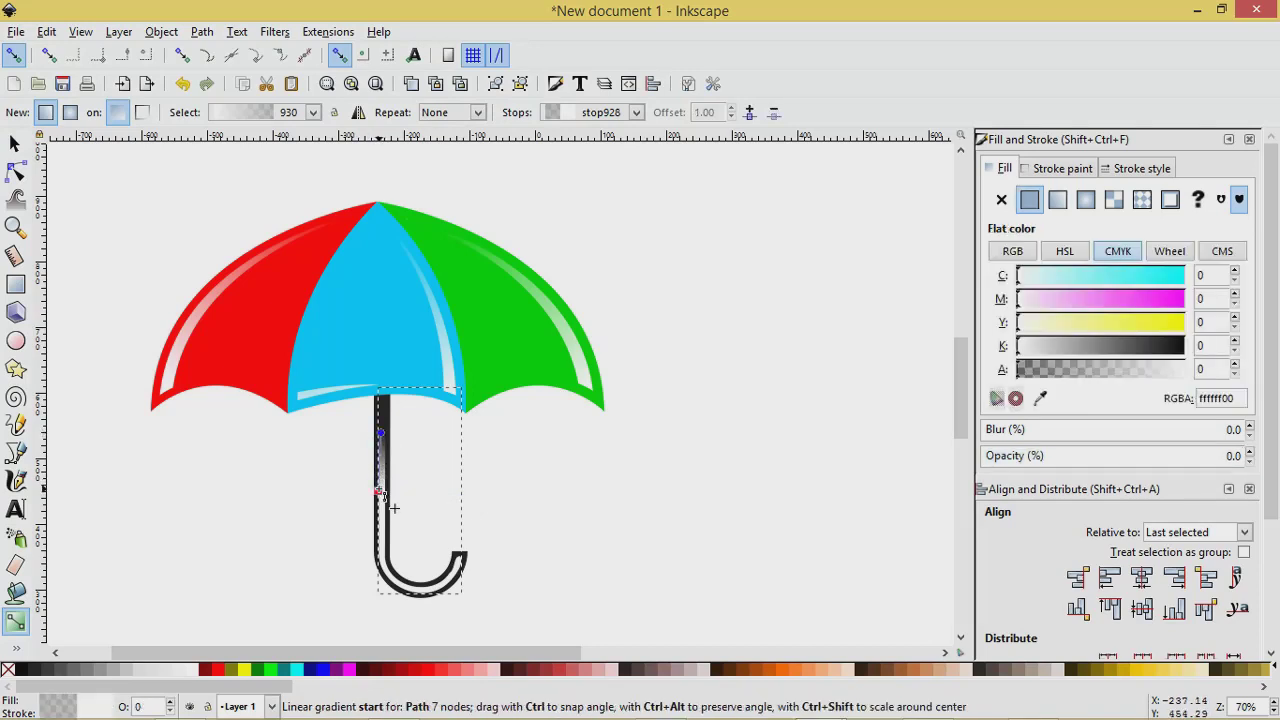
click(380, 491)
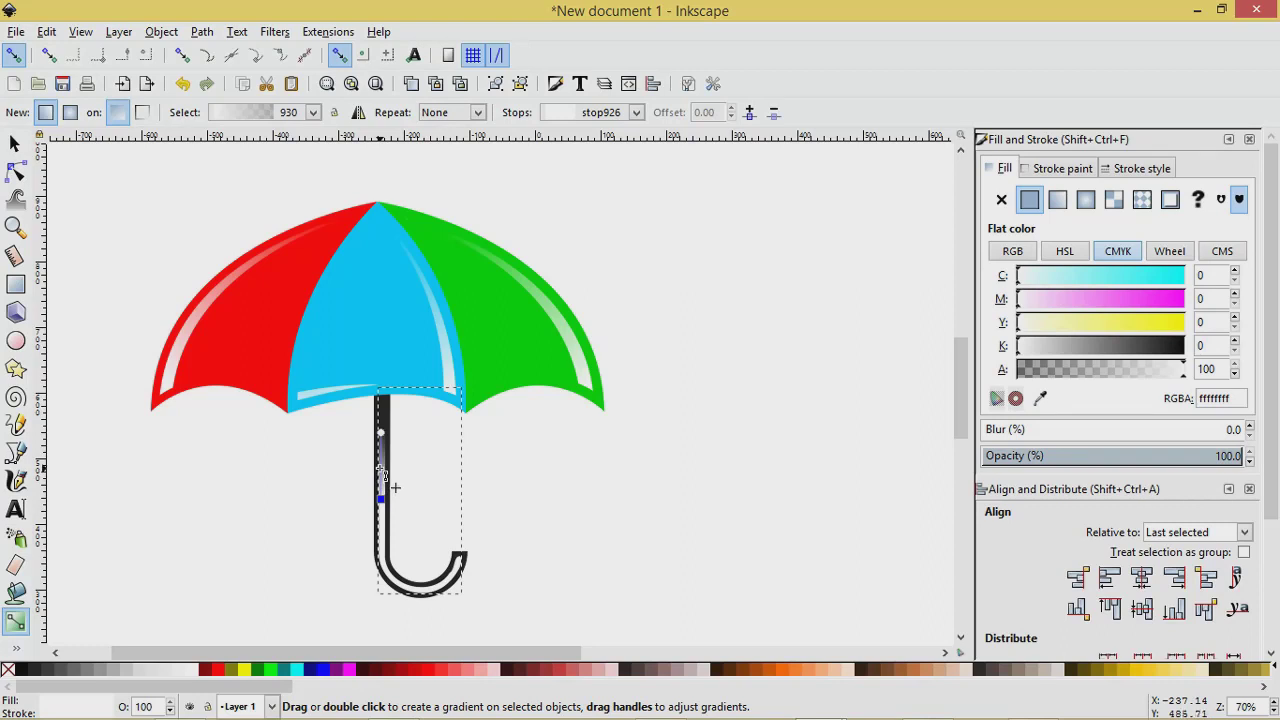
Add a middle stop to the handle highlight's gradient at 100% opacity and set the lower start stop to 0% opacity.
double_click(381, 466)
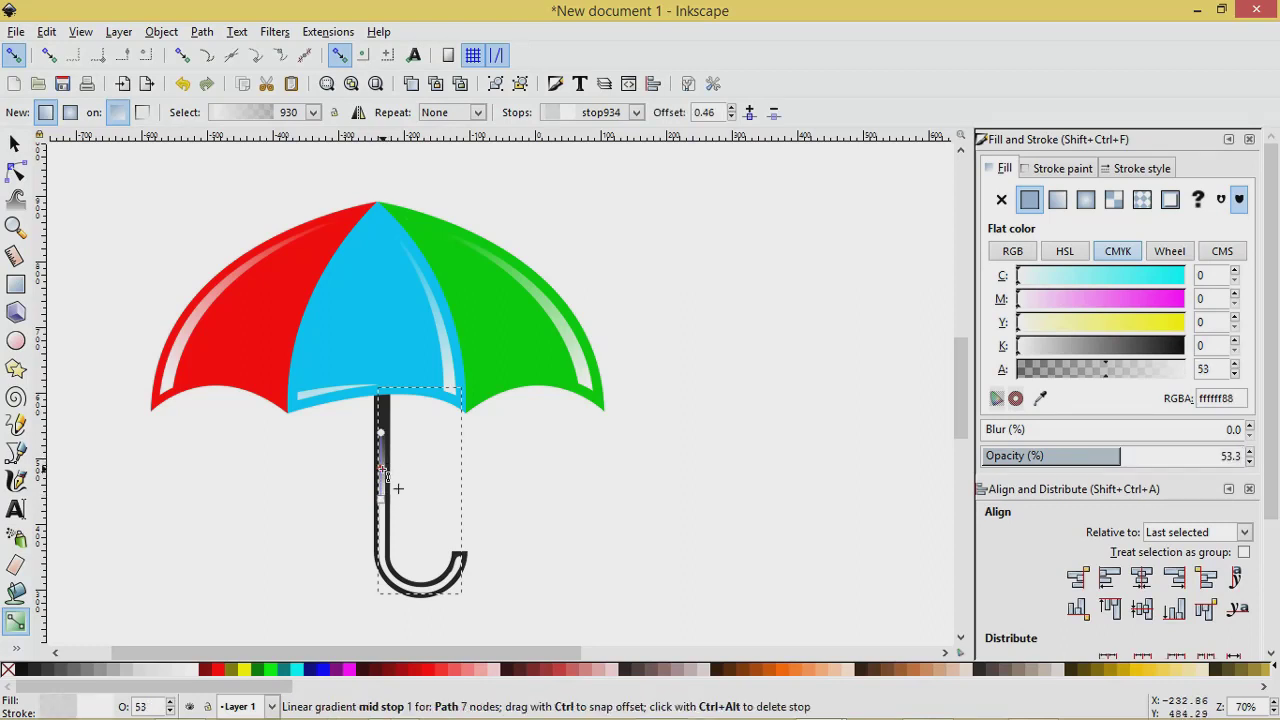
drag(1130, 456, 1276, 436)
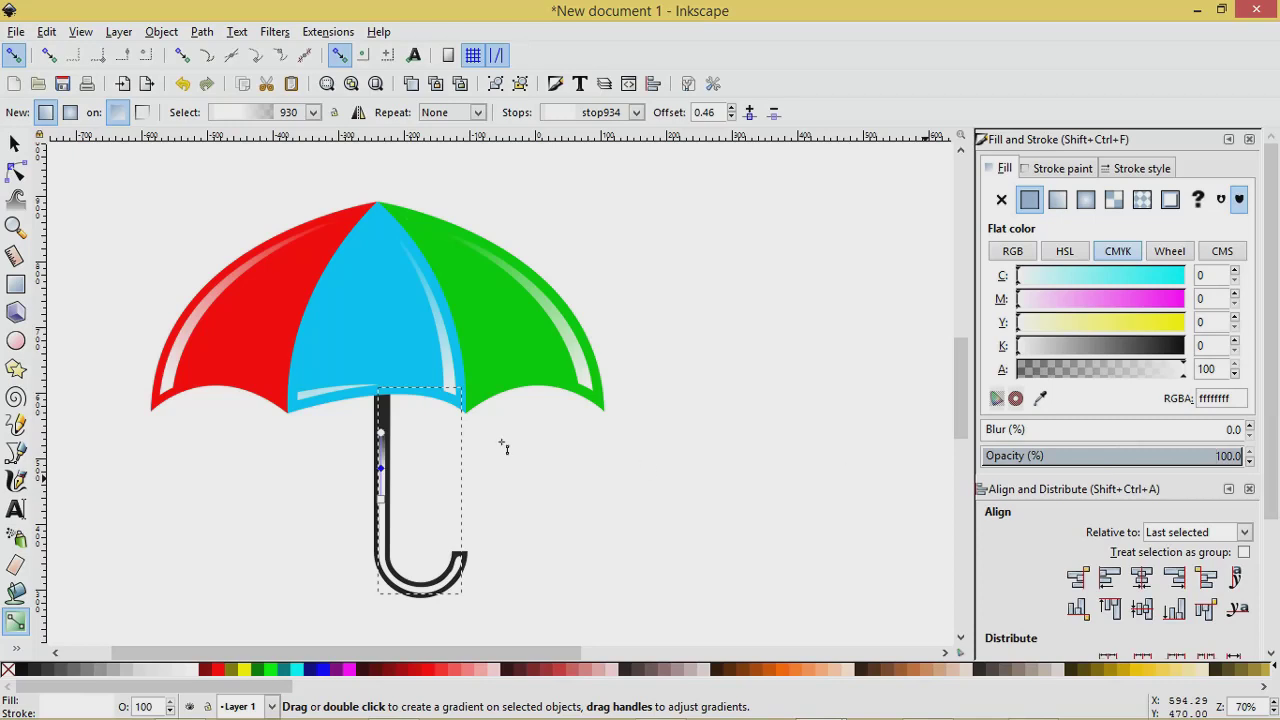
click(381, 434)
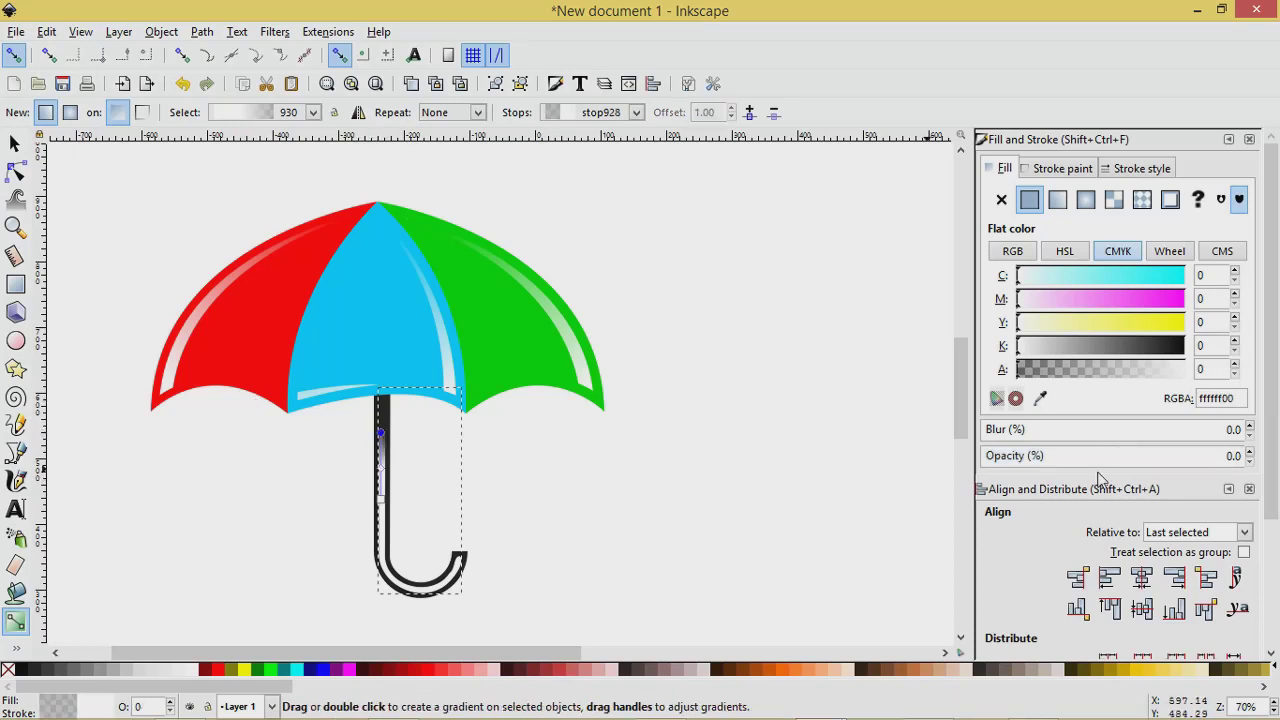
click(380, 499)
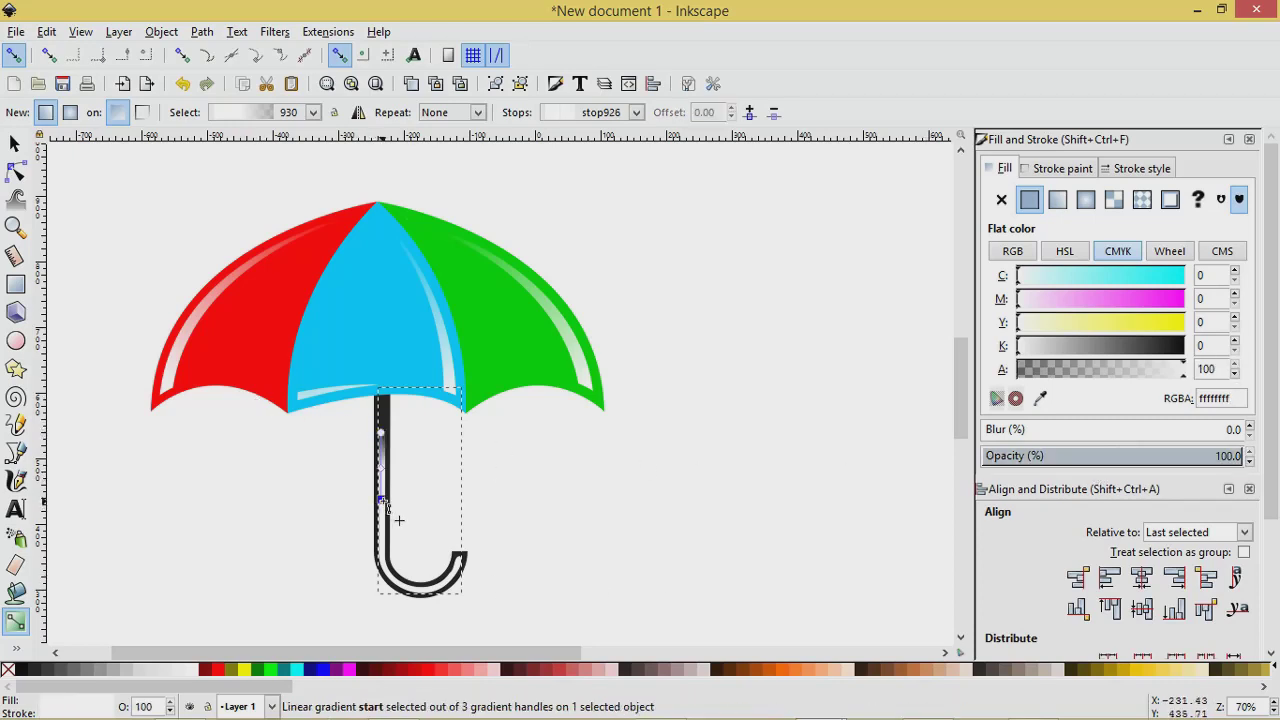
drag(1080, 456, 939, 450)
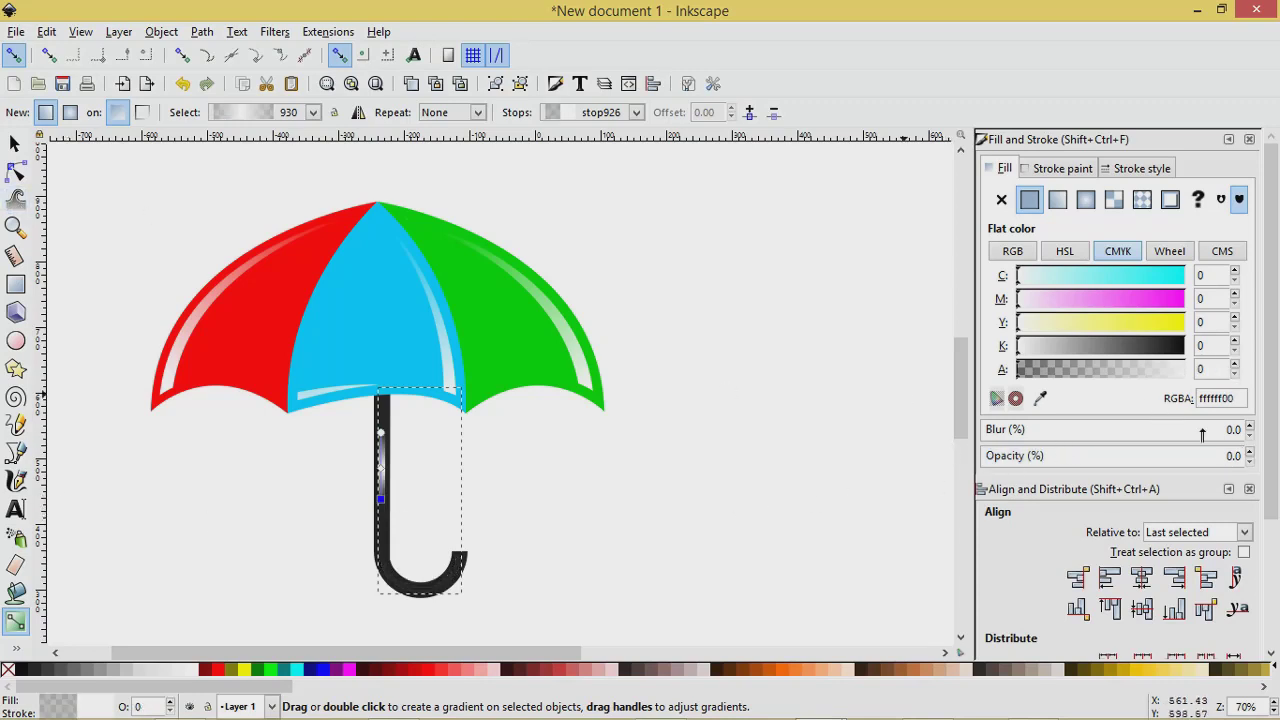
Set the blur of the handle's gradient highlight to 3%.
click(1250, 426)
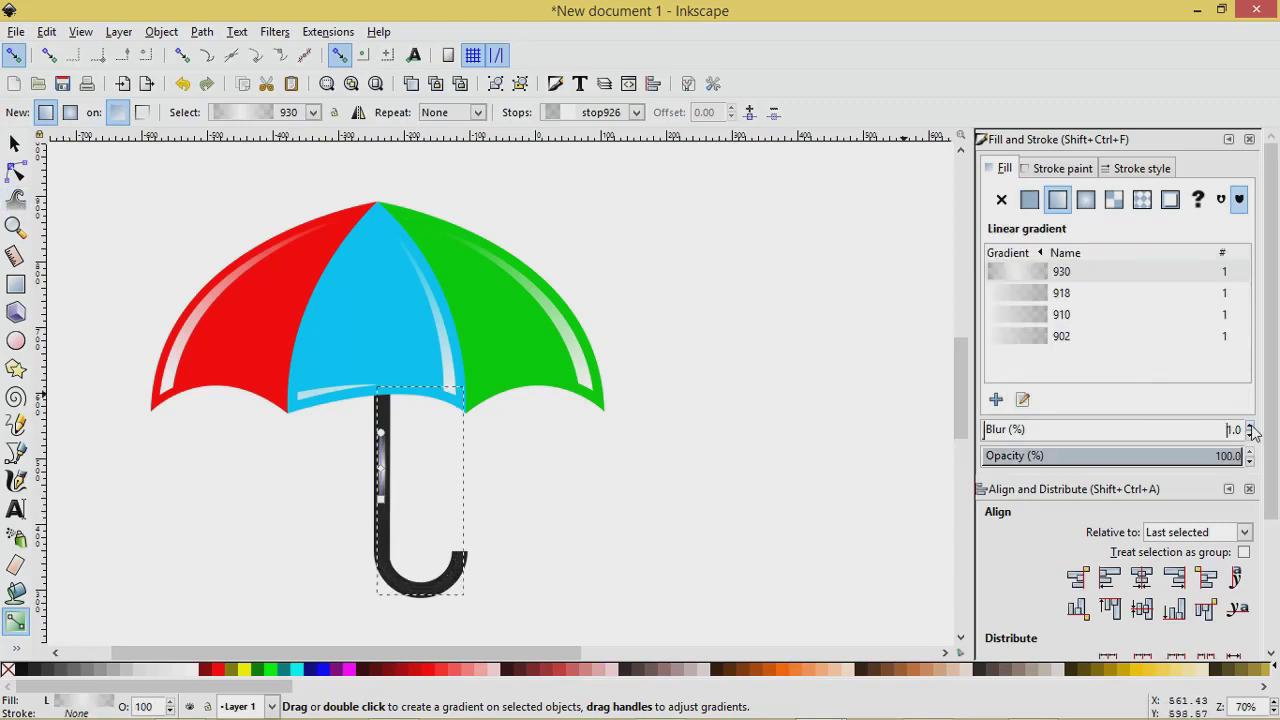
click(1250, 426)
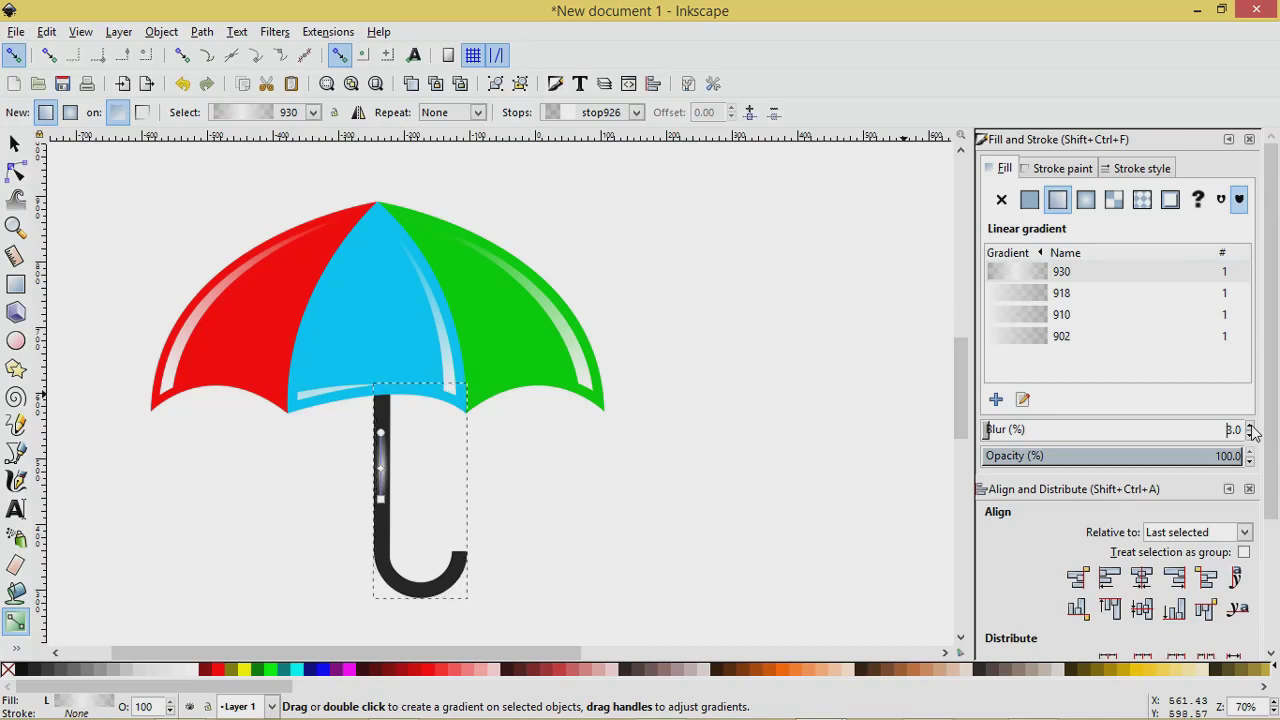
click(14, 143)
click(743, 589)
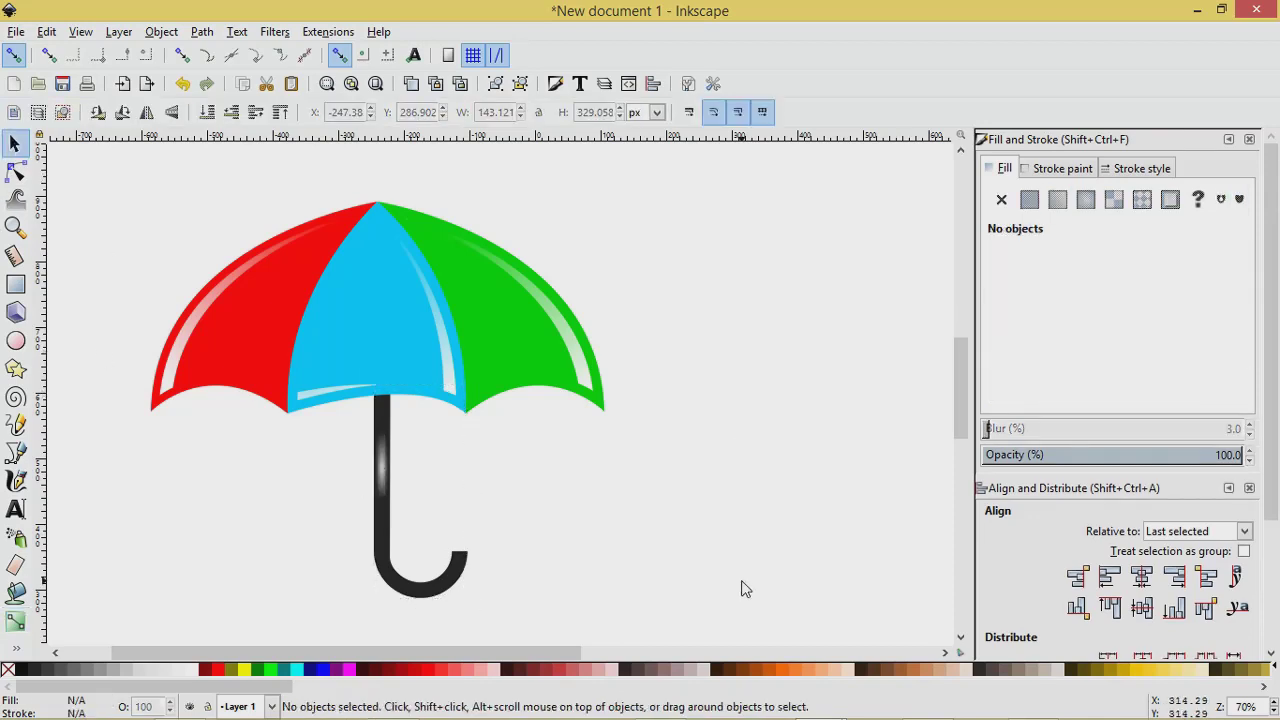
click(397, 484)
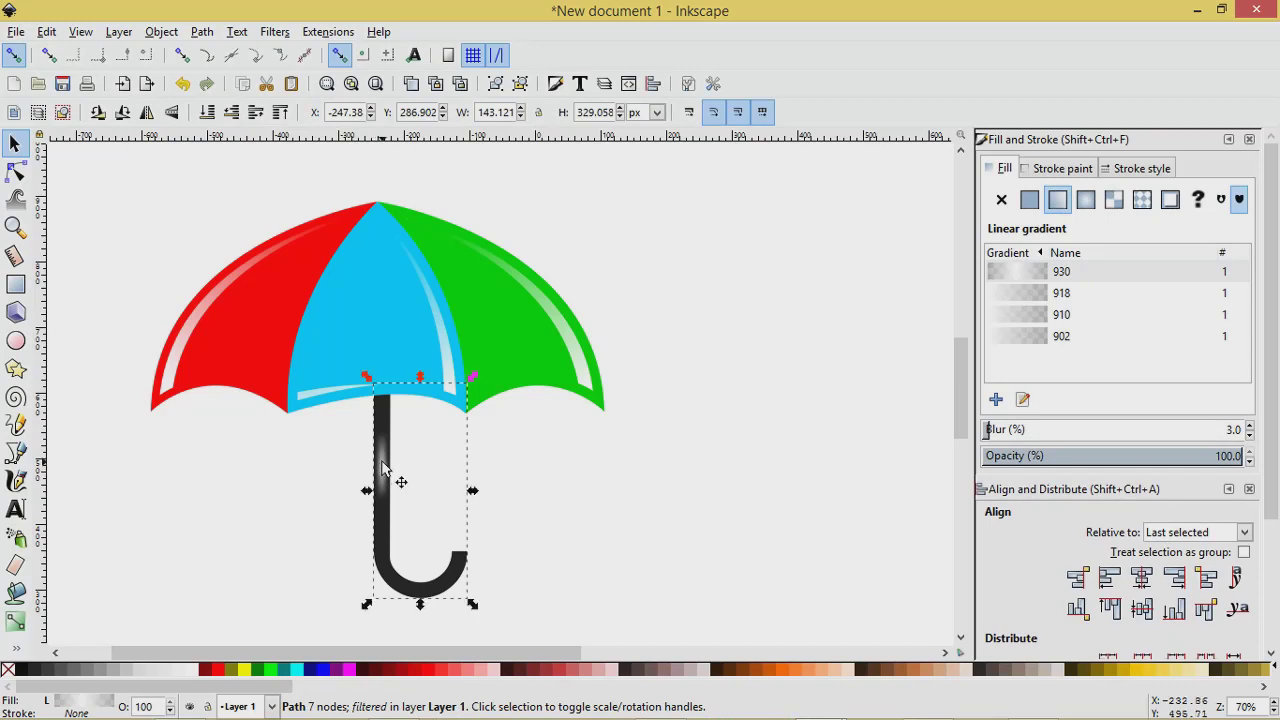
ctrl+scroll(382, 462, up, 4)
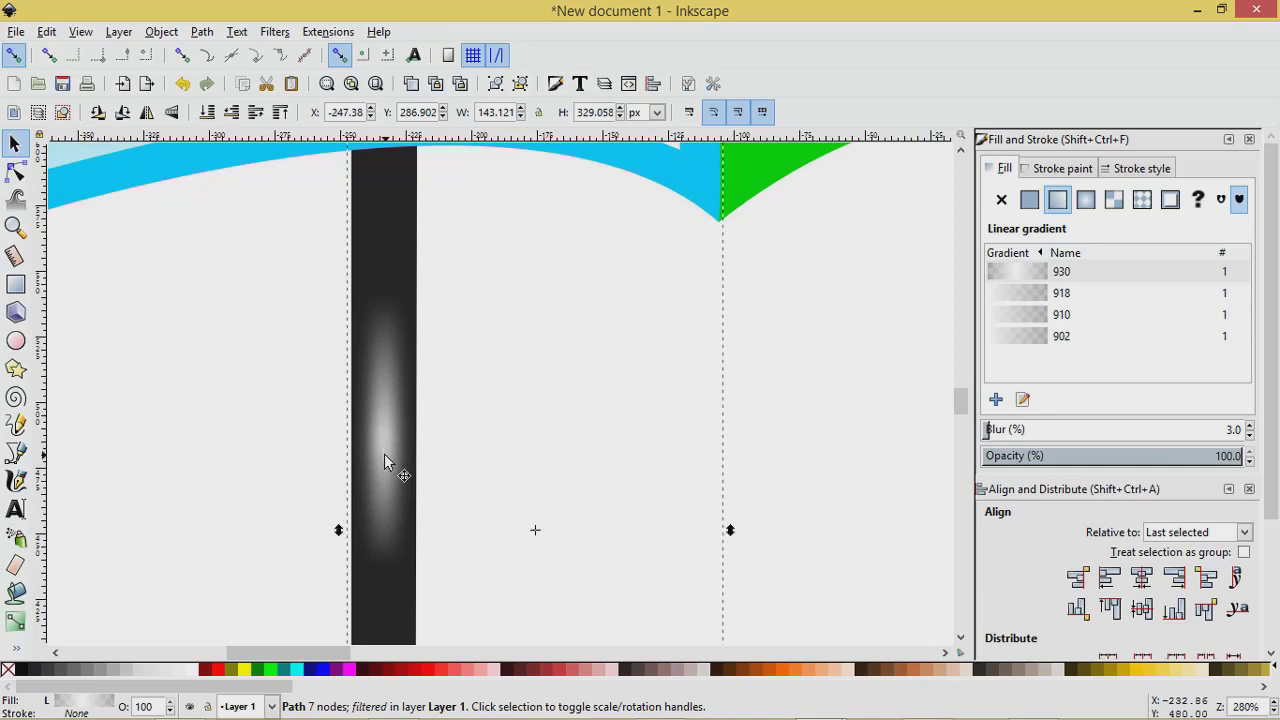
Lengthen the handle highlight's gradient along the shaft by moving its upper end higher and its lower end slightly lower.
drag(384, 462, 465, 460)
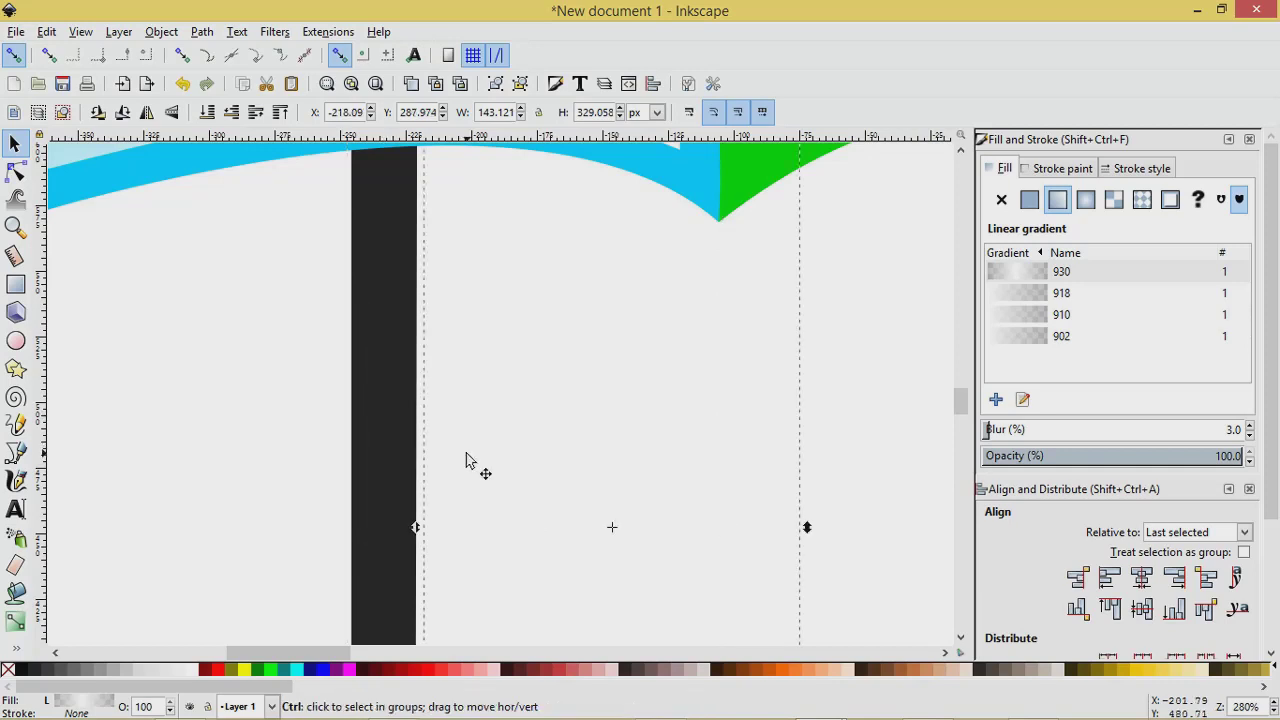
key(ctrl+z)
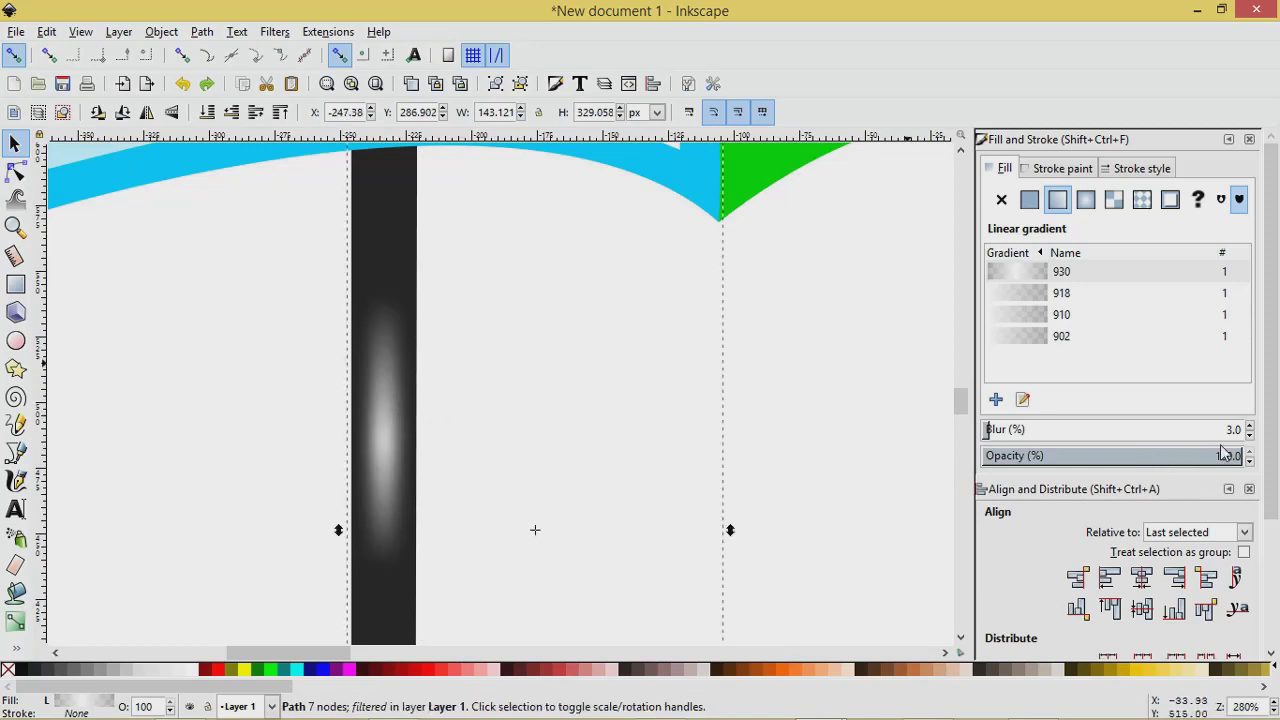
click(1022, 399)
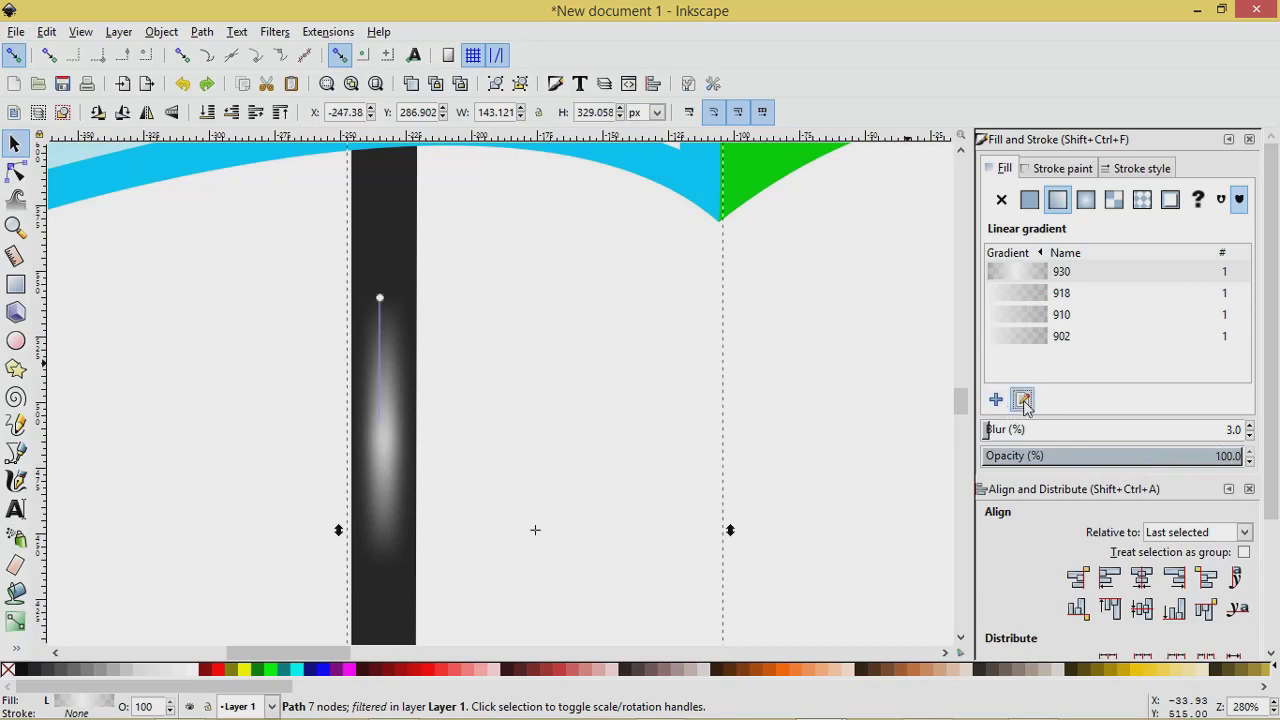
drag(379, 300, 380, 264)
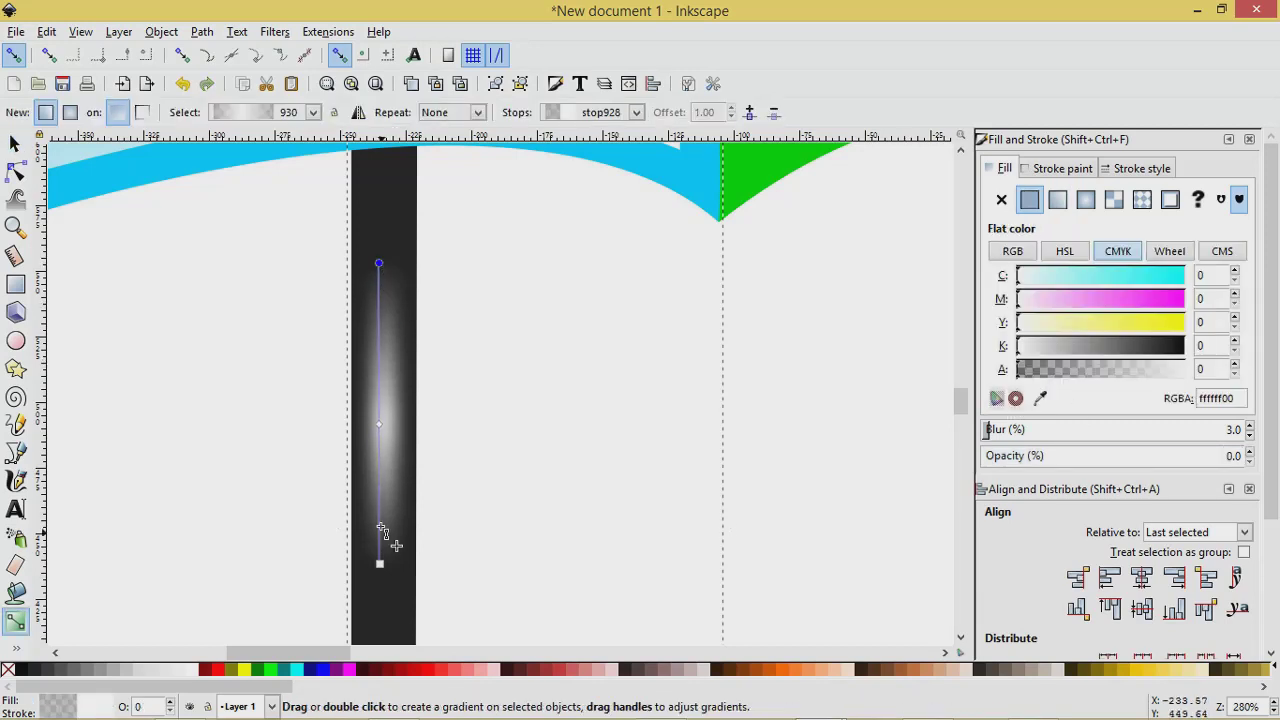
click(380, 577)
scroll(381, 578, down, 2)
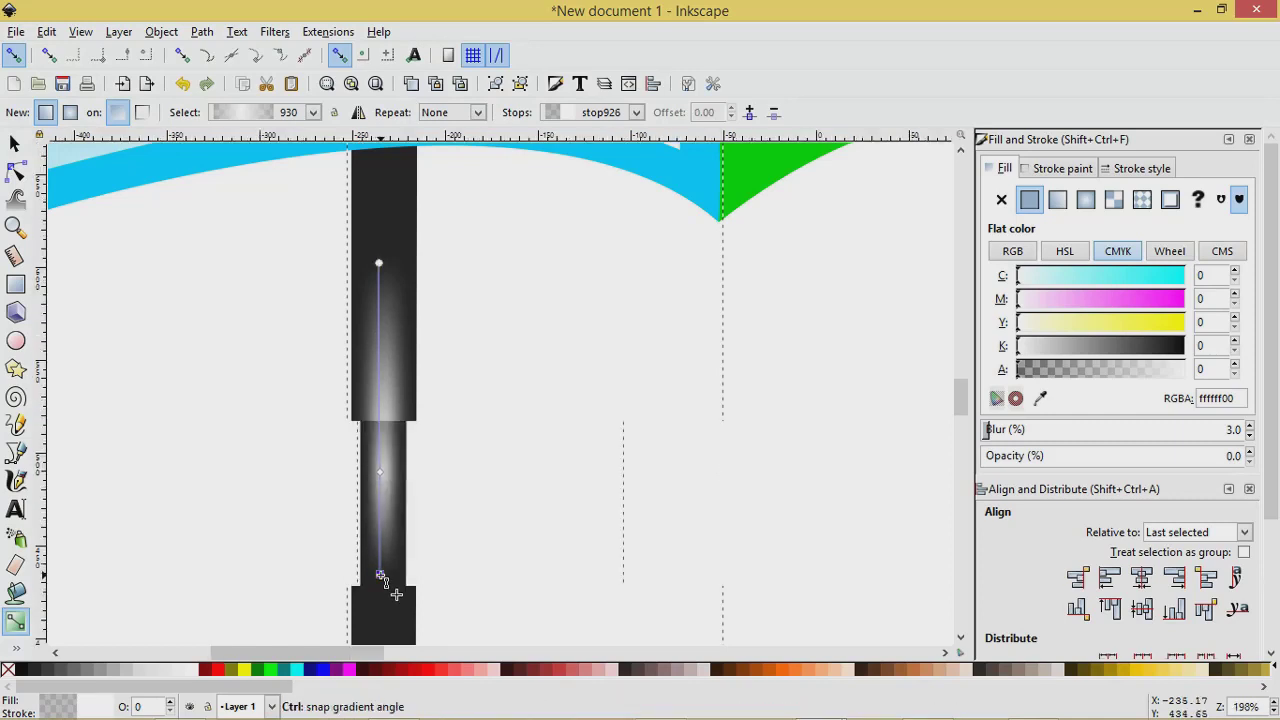
scroll(395, 594, down, 1)
key(Escape)
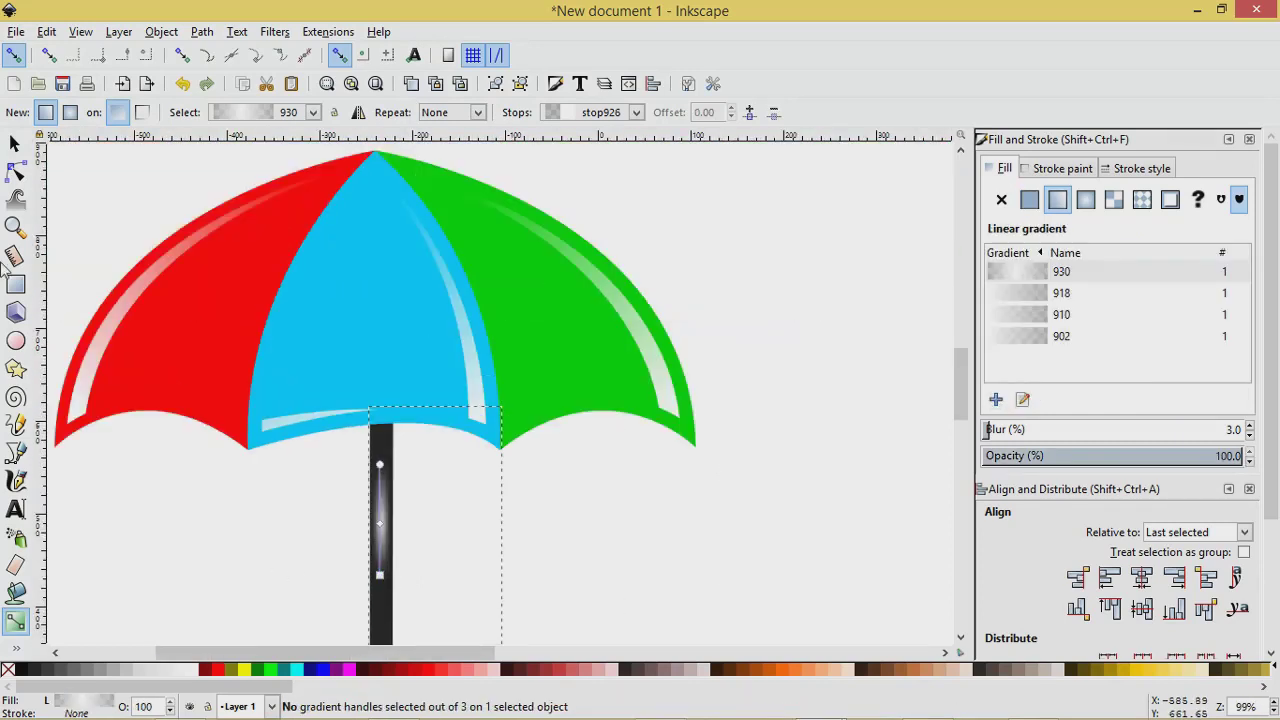
Deselect the handle highlight and examine the whole umbrella with all its highlights.
click(14, 145)
click(154, 523)
scroll(154, 523, down, 3)
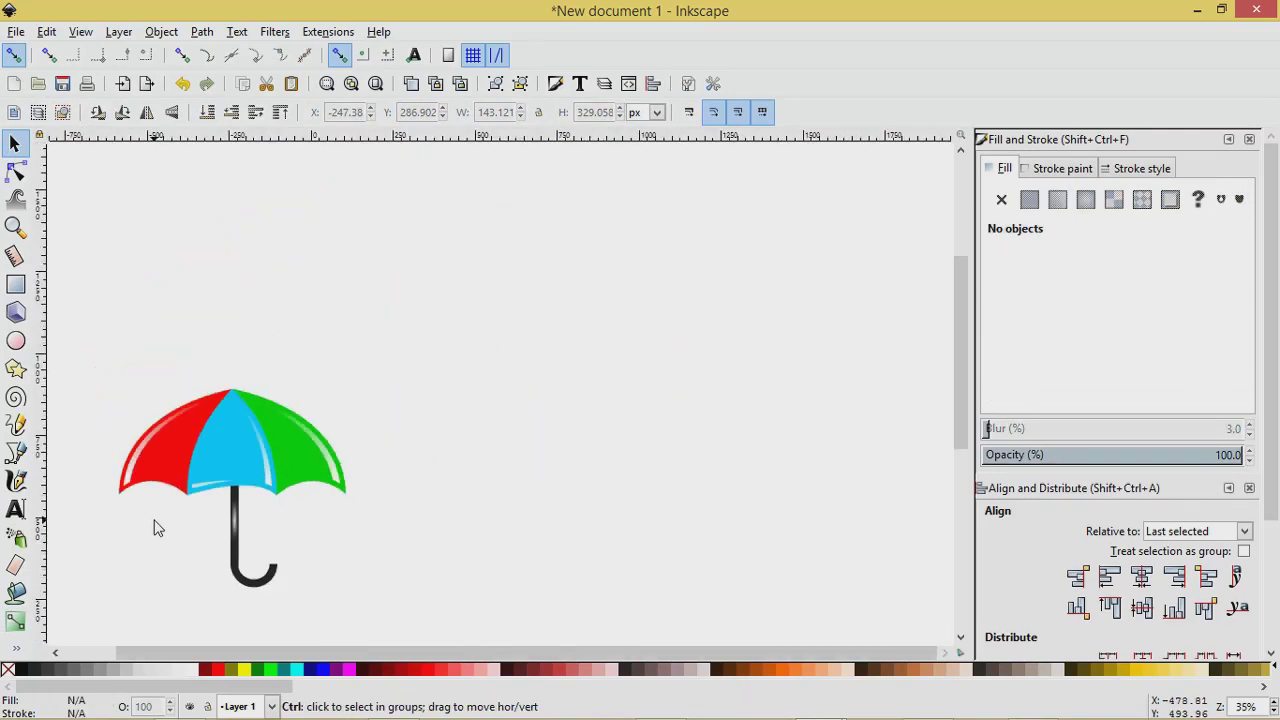
drag(154, 553, 396, 460)
scroll(396, 460, up, 1)
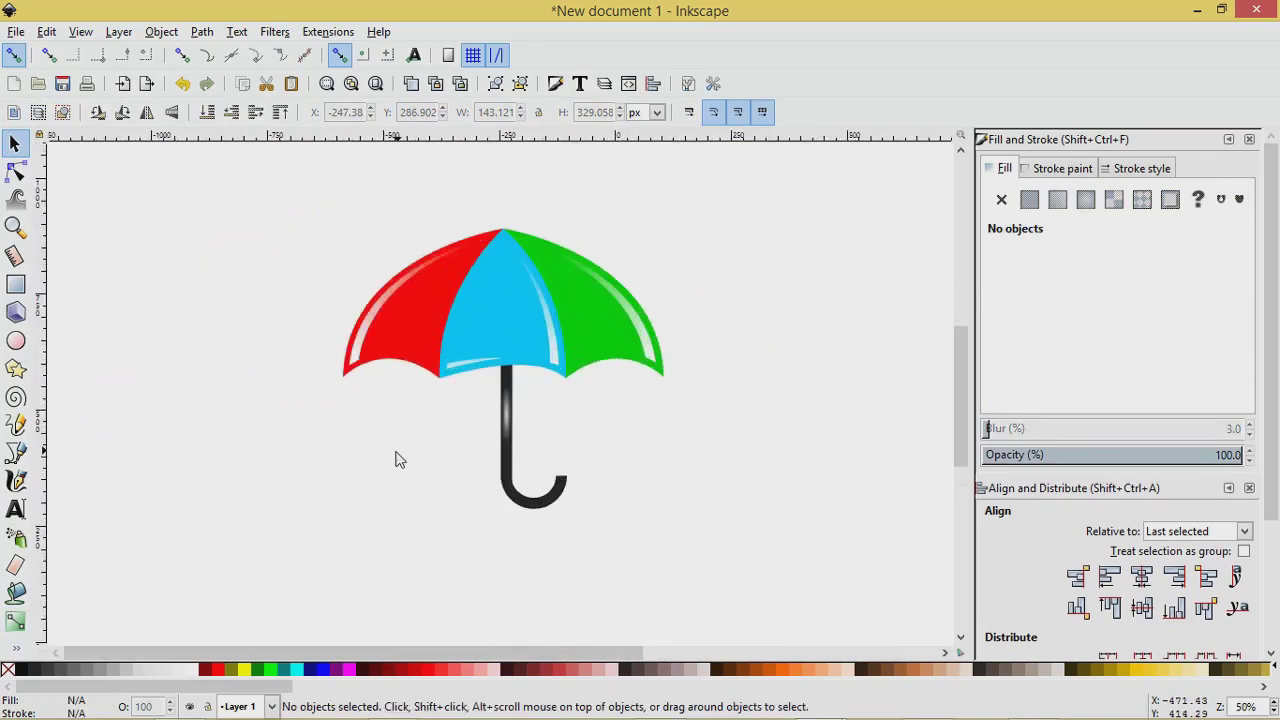